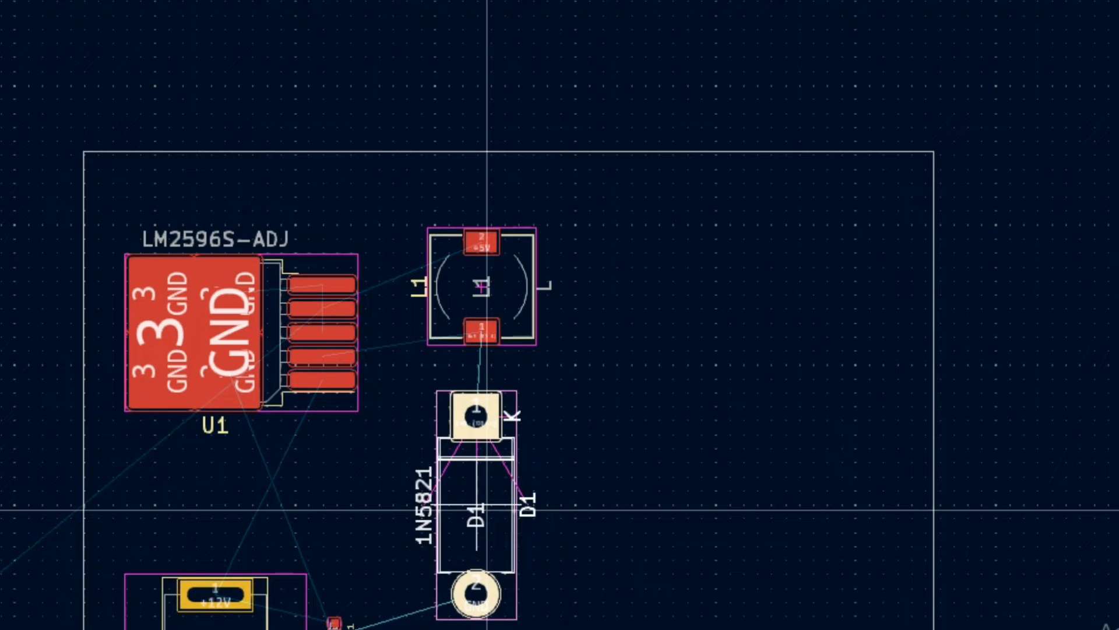
# Step: Place diode D1 vertically inside the board outline, directly below inductor L1
pyautogui.click(482, 507)
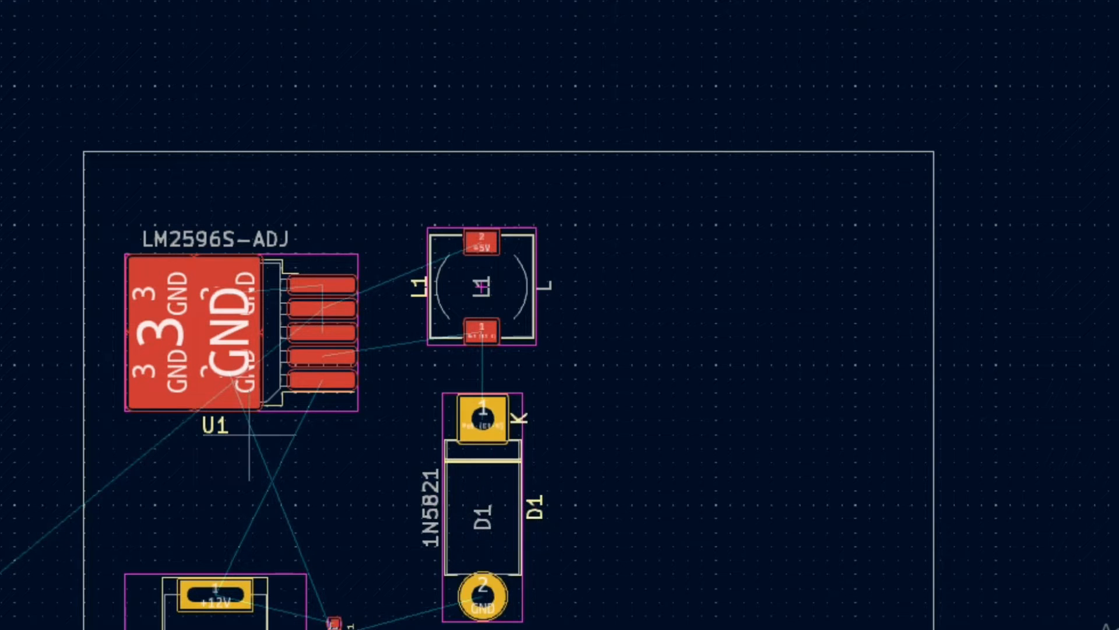
pyautogui.scroll(-8, 583, 349)
pyautogui.scroll(7, 547, 329)
pyautogui.scroll(1, 548, 327)
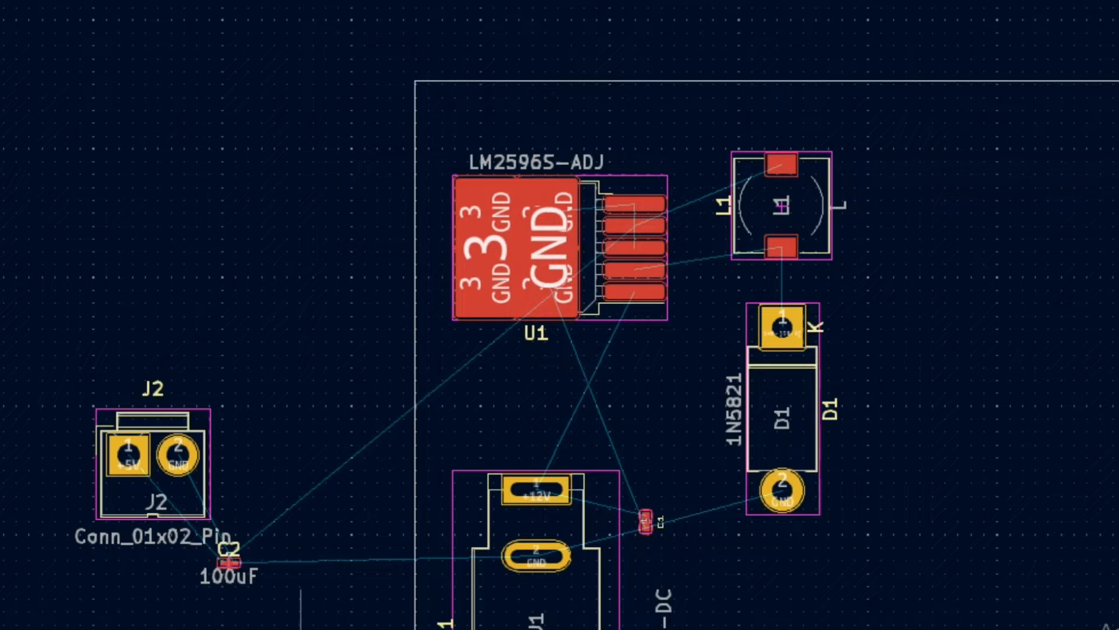
# Step: Check the converter's output circuit in the schematic, and move capacitor C2 inside the board outline between U1 and L1
pyautogui.hotkey('alt', 'Tab')
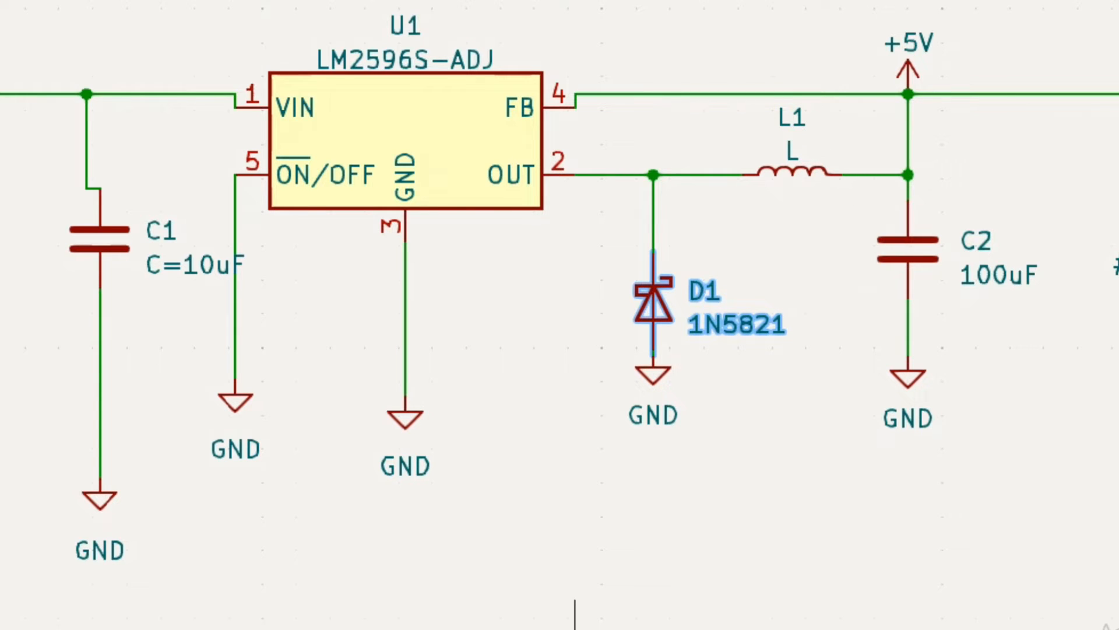
pyautogui.hotkey('alt', 'Tab')
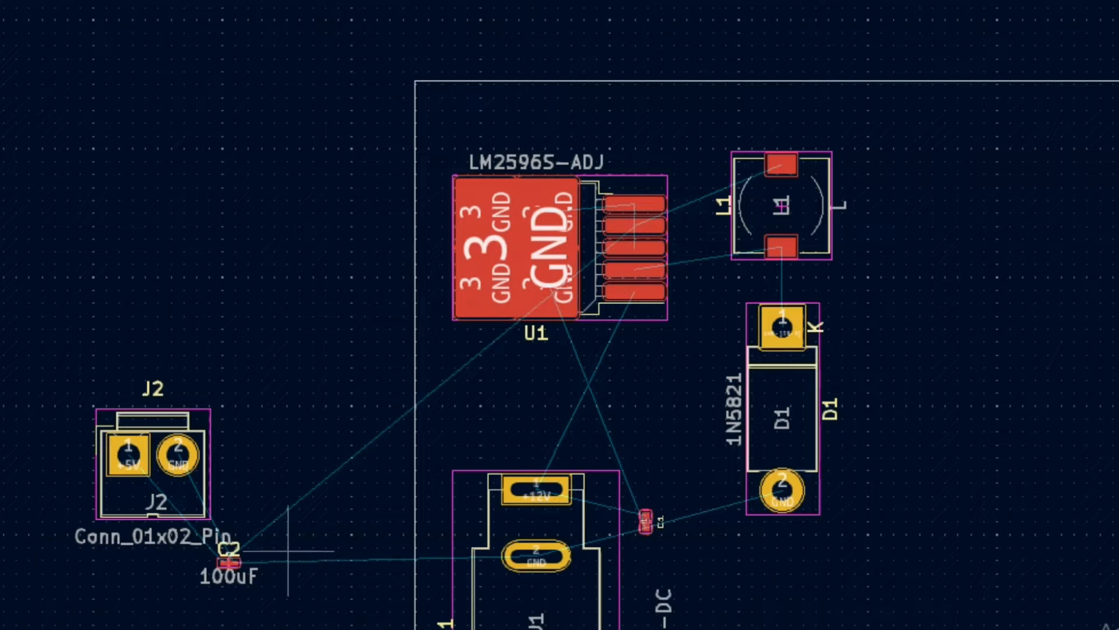
pyautogui.moveTo(235, 564); pyautogui.dragTo(258, 526)
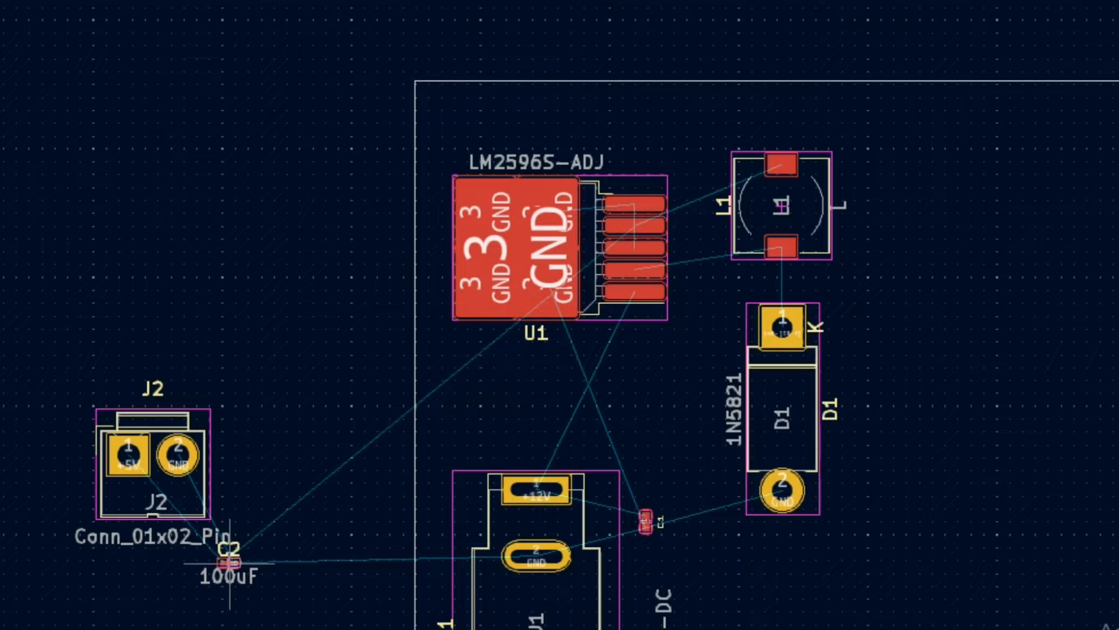
pyautogui.moveTo(229, 563); pyautogui.dragTo(698, 145)
pyautogui.scroll(4, 699, 145)
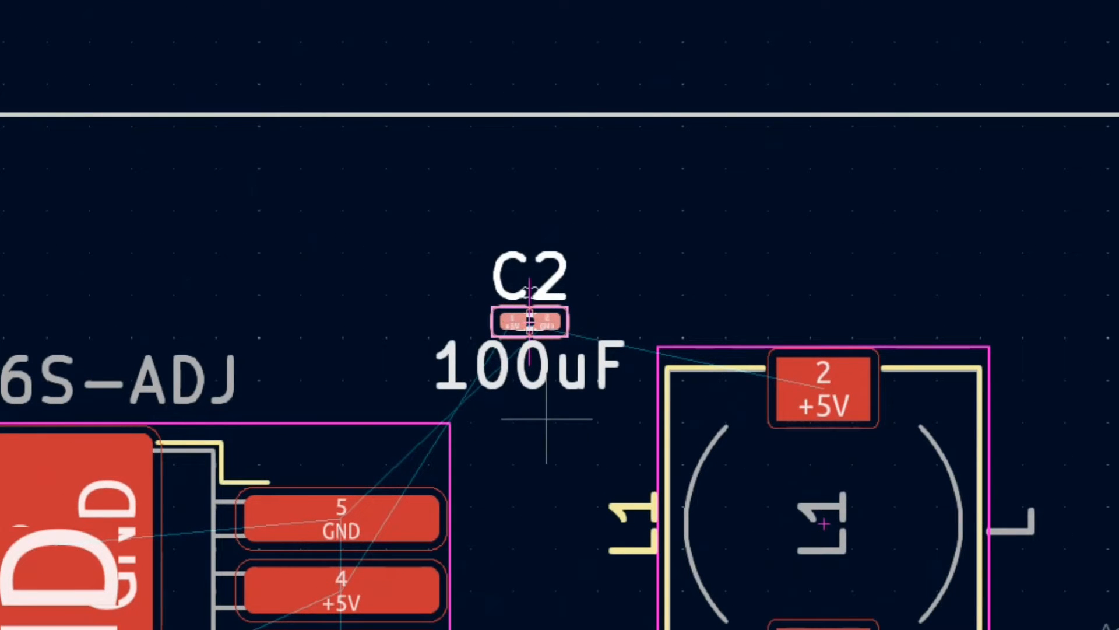
pyautogui.click(529, 321)
# Step: Delete the 100uF value text from capacitor C2's footprint
pyautogui.scroll(3, 498, 330)
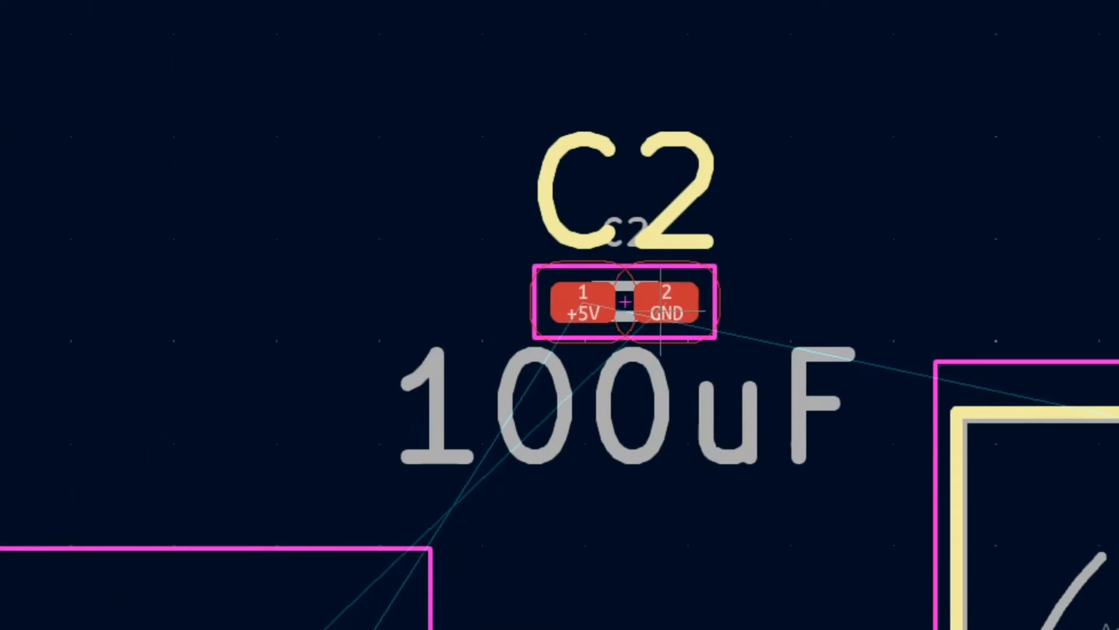
pyautogui.scroll(2, 577, 306)
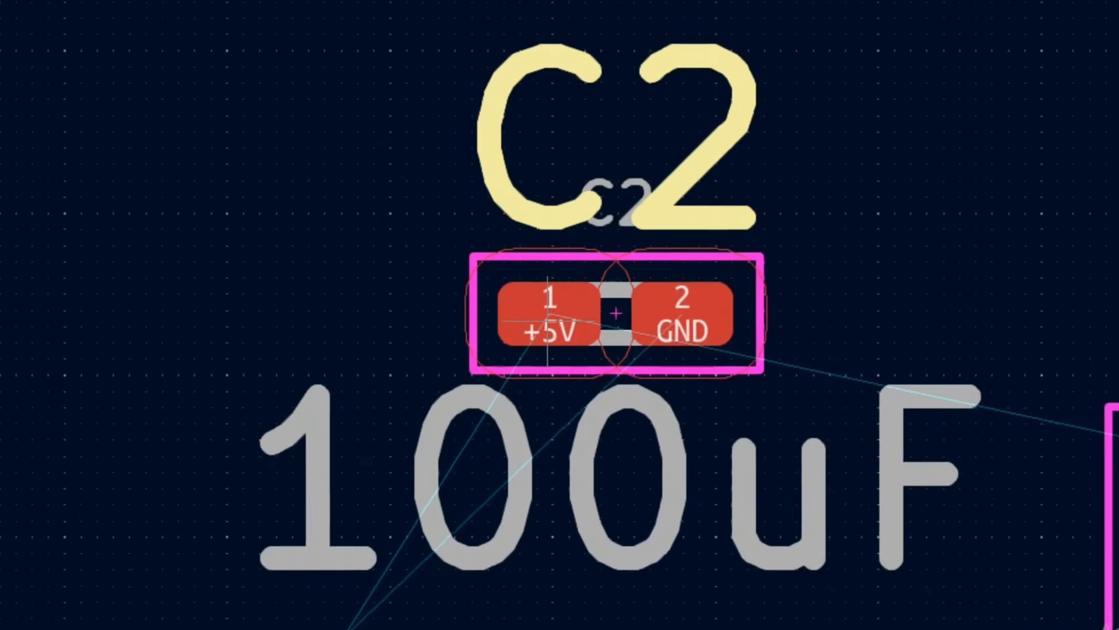
pyautogui.scroll(-3, 554, 318)
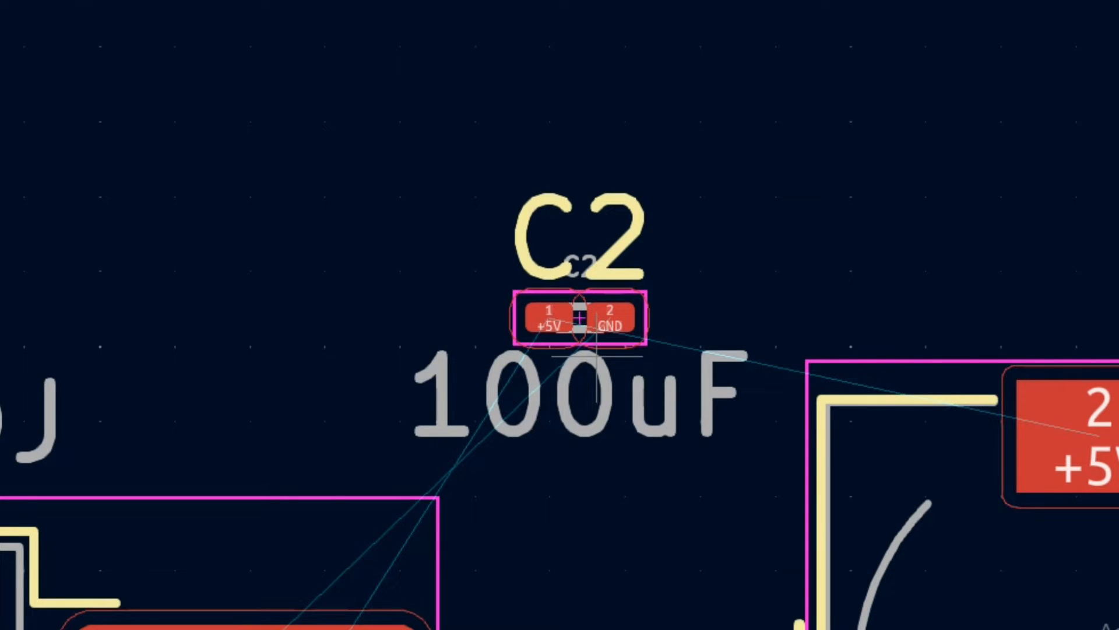
pyautogui.press('r')
pyautogui.press('Delete')
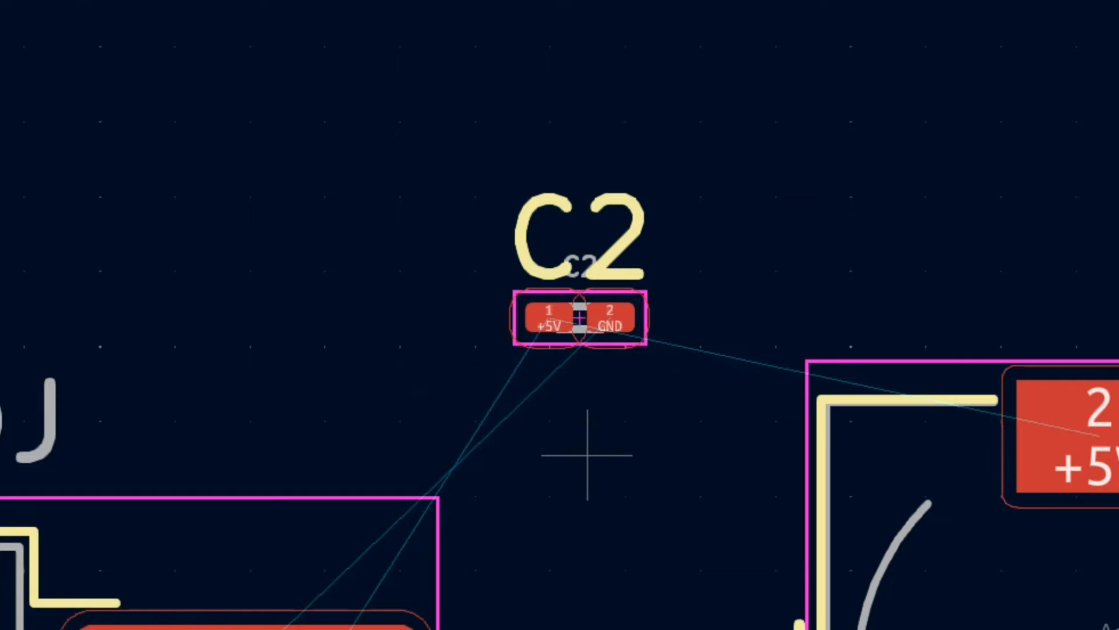
# Step: Set the C2 reference text's width and height to 0.6 mm
pyautogui.press('e')
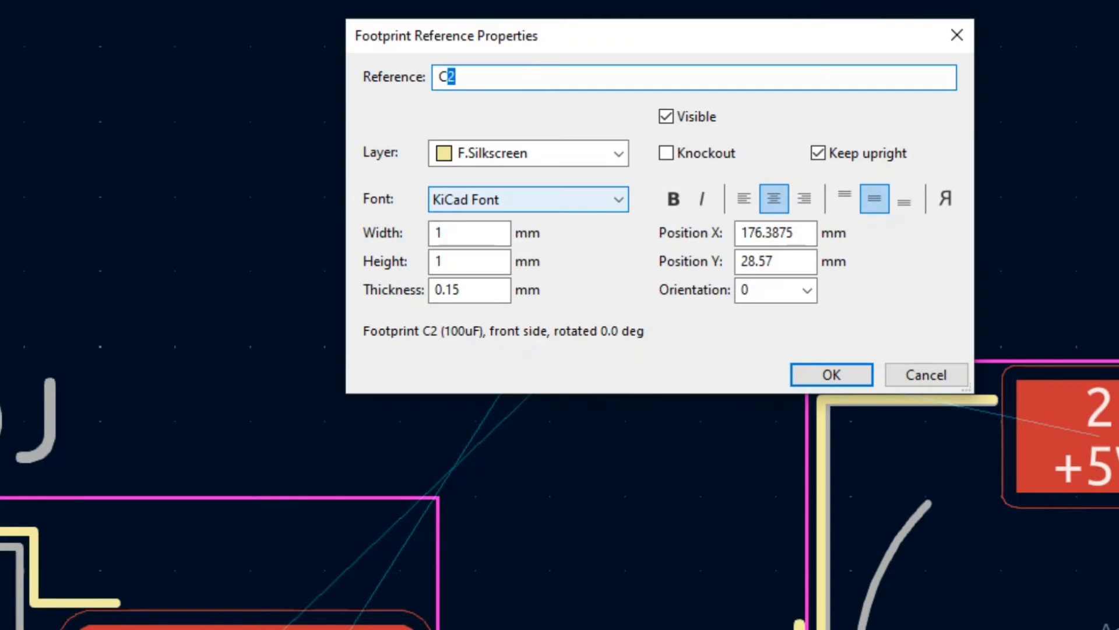
pyautogui.click(466, 233)
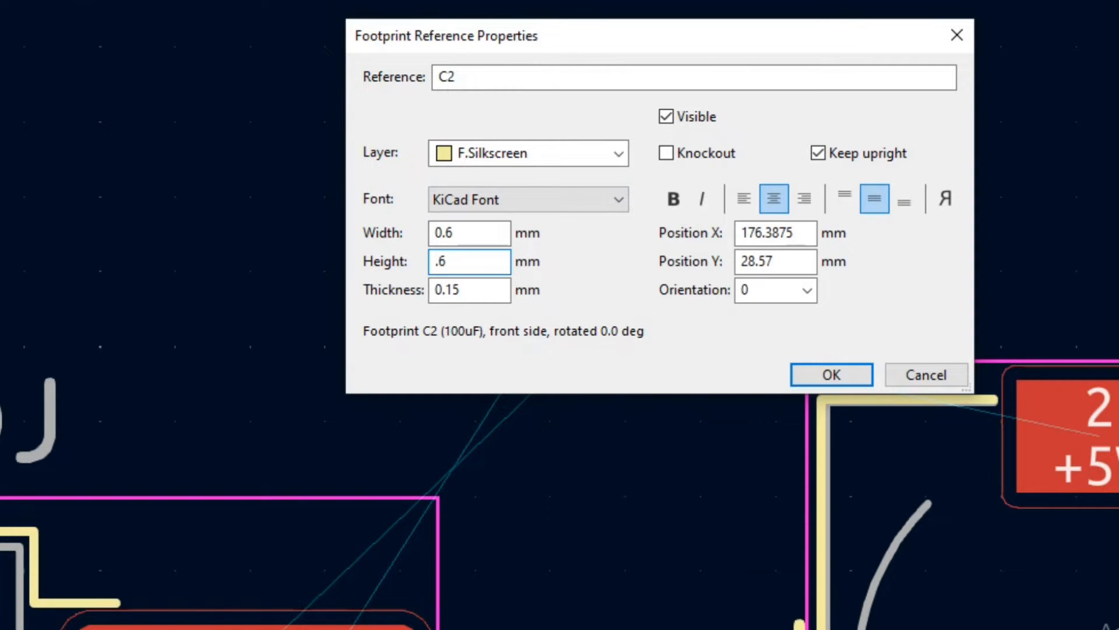
pyautogui.press('Return')
pyautogui.click(497, 323)
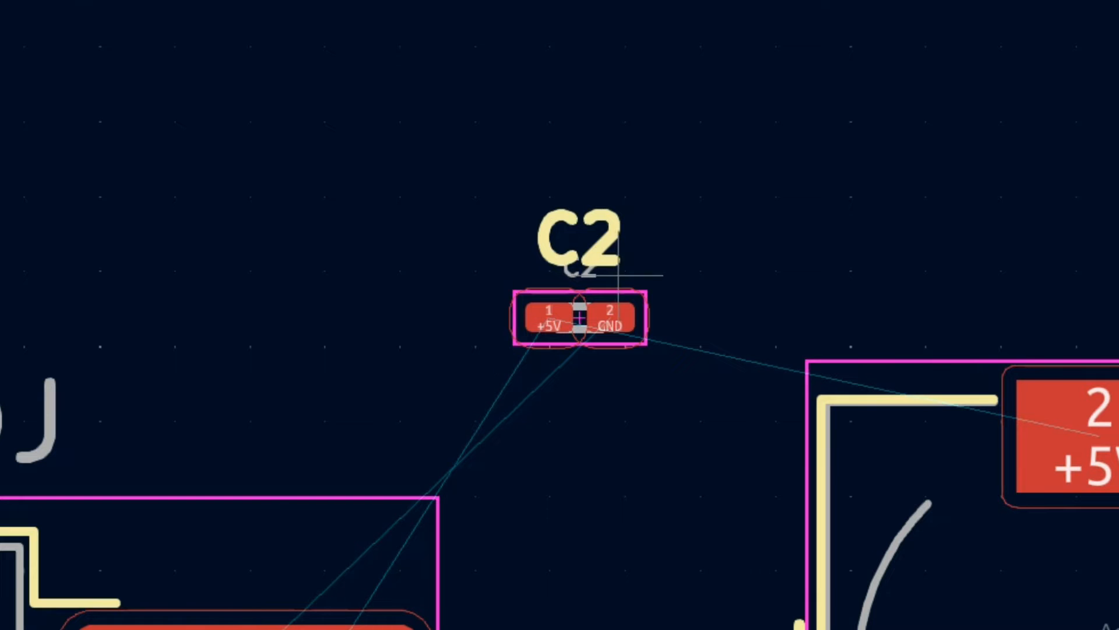
# Step: Rotate capacitor C2 by 180 degrees so its +5V pad faces L1, and move it closer to the inductor
pyautogui.click(581, 258)
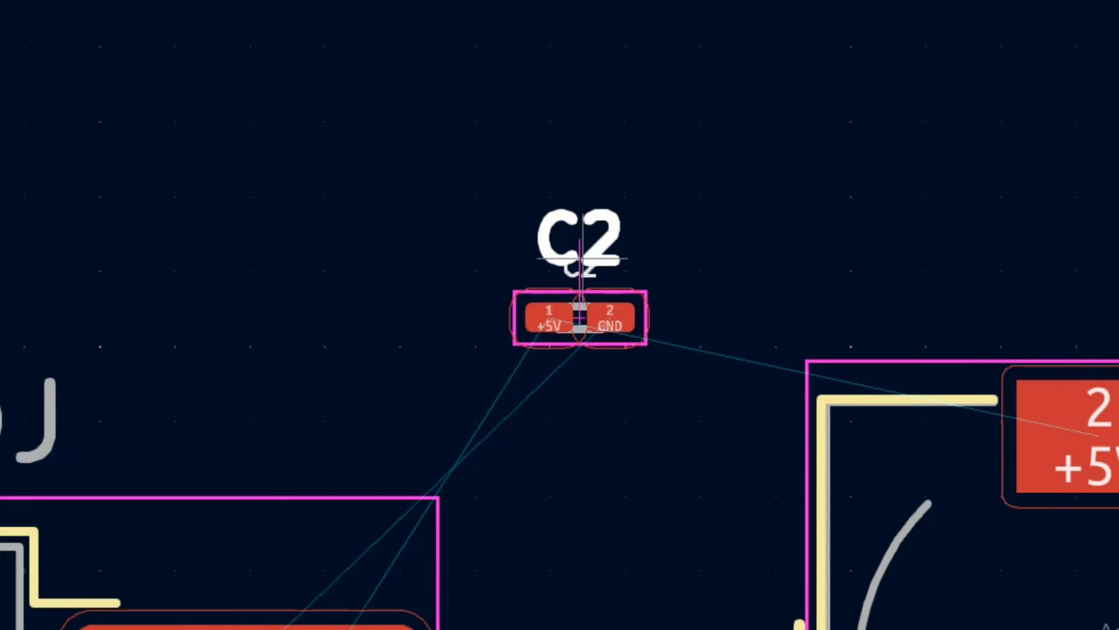
pyautogui.click(562, 335)
pyautogui.press('r')
pyautogui.press('r')
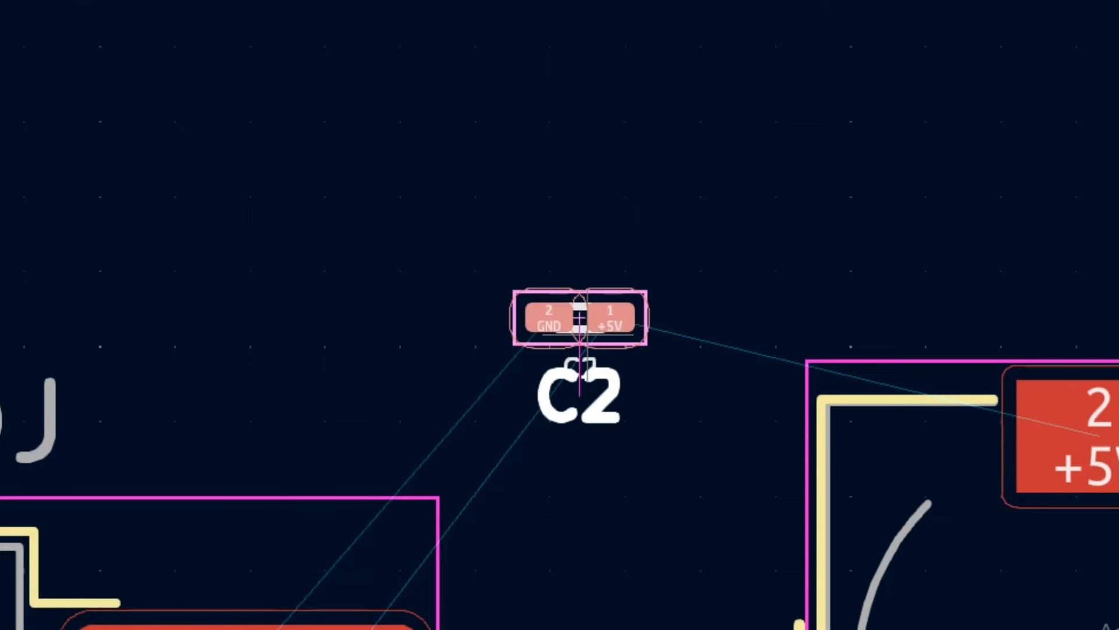
pyautogui.moveTo(610, 318); pyautogui.dragTo(685, 408)
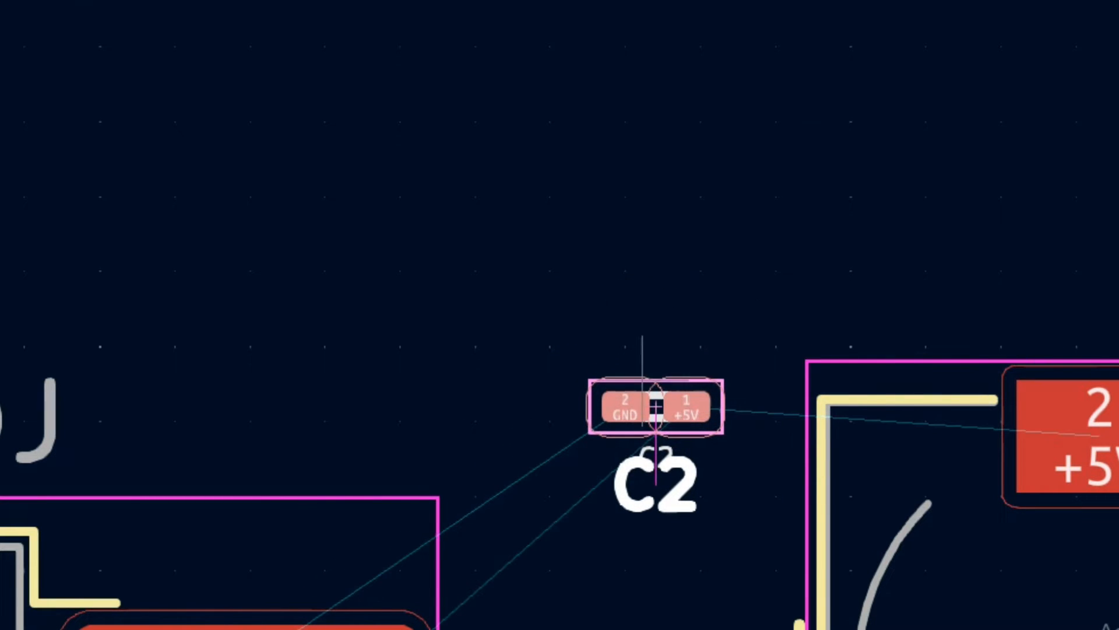
# Step: Move connector J2 onto the board's upper edge above C2, and check its connections in the schematic
pyautogui.scroll(-5, 548, 315)
pyautogui.scroll(5, 547, 333)
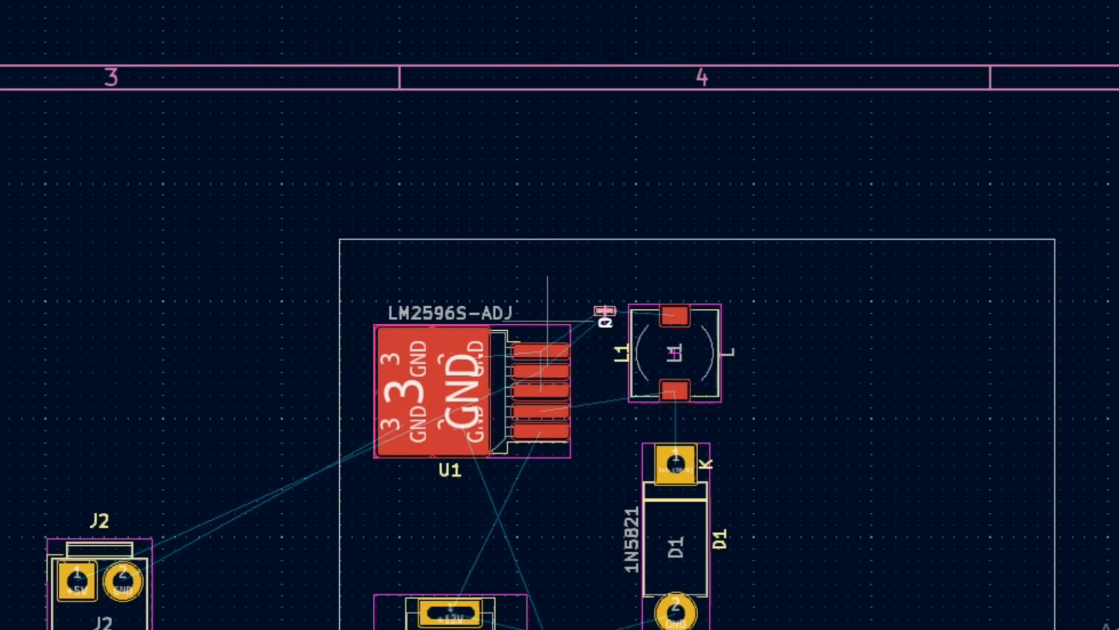
pyautogui.click(108, 593)
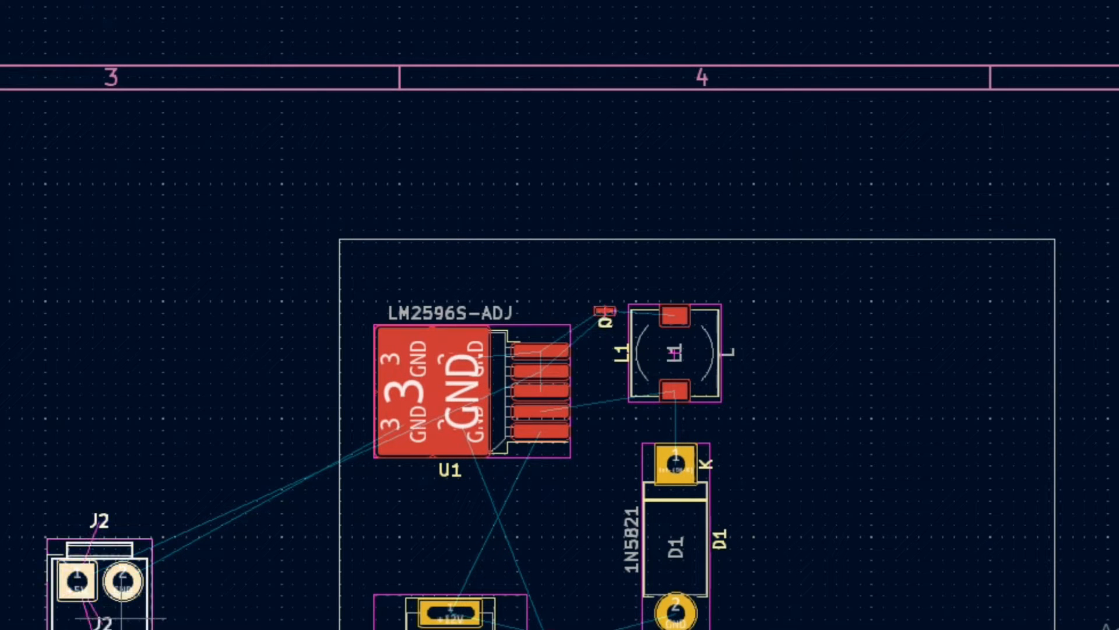
pyautogui.moveTo(108, 592); pyautogui.dragTo(615, 205)
pyautogui.scroll(5, 616, 204)
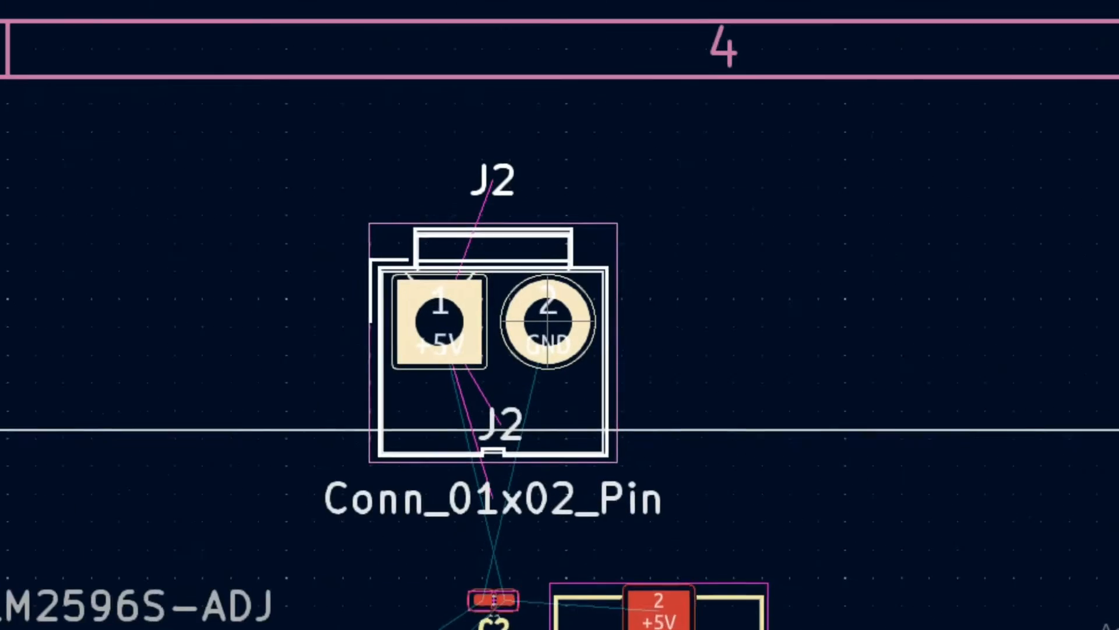
pyautogui.scroll(-4, 547, 320)
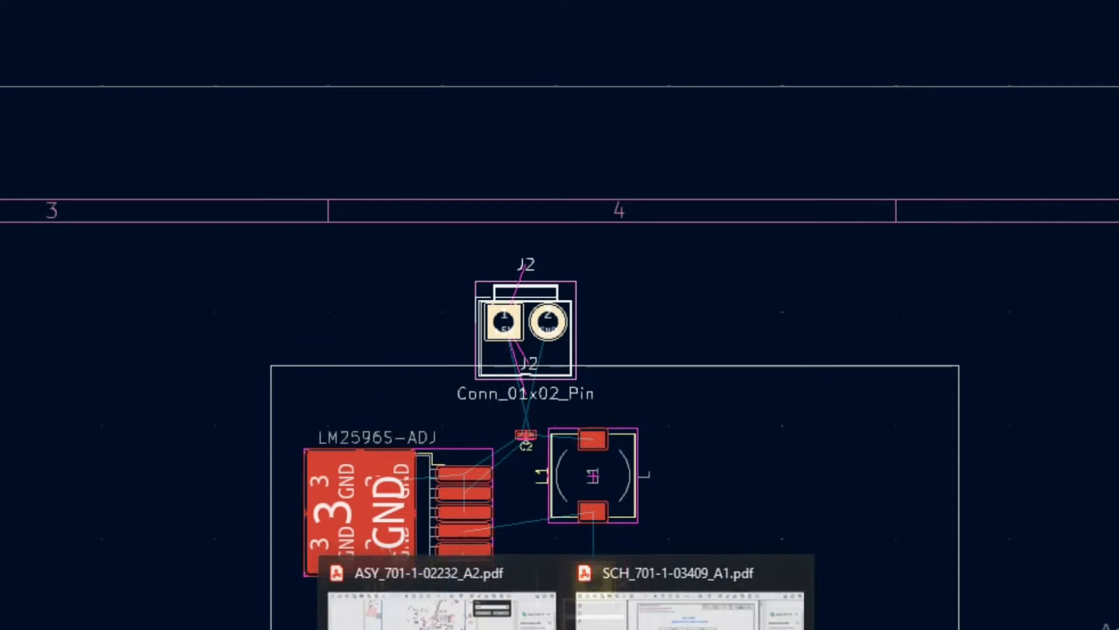
pyautogui.moveTo(399, 628)
pyautogui.click(397, 600)
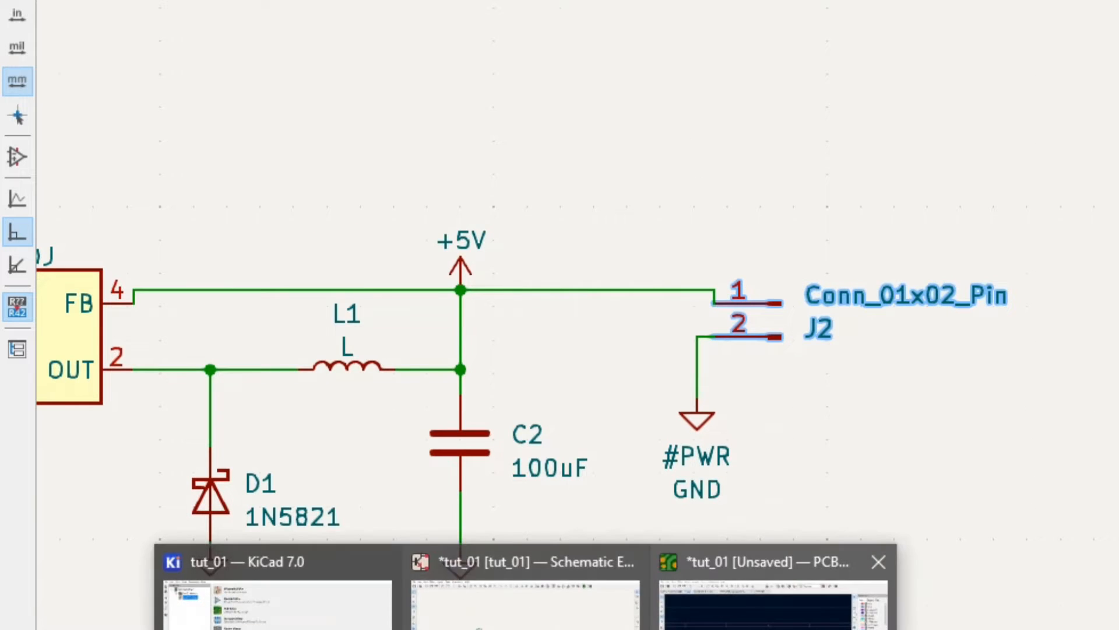
pyautogui.click(763, 589)
# Step: Move diode D1 down beside DC jack J1, keeping it vertical
pyautogui.scroll(-9, 791, 278)
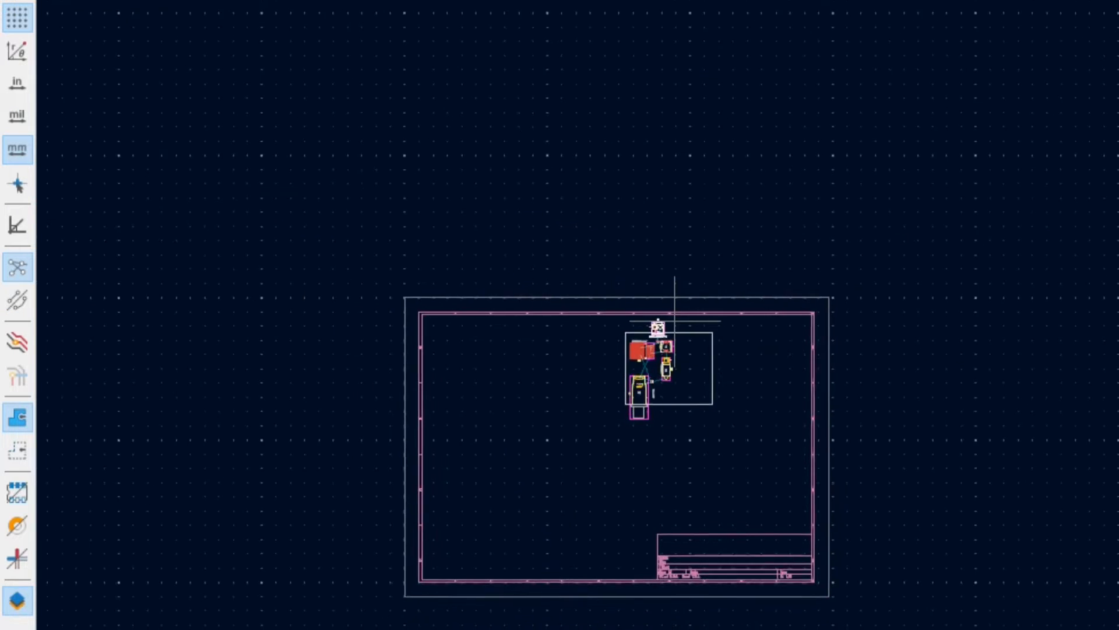
pyautogui.scroll(7, 675, 320)
pyautogui.click(587, 409)
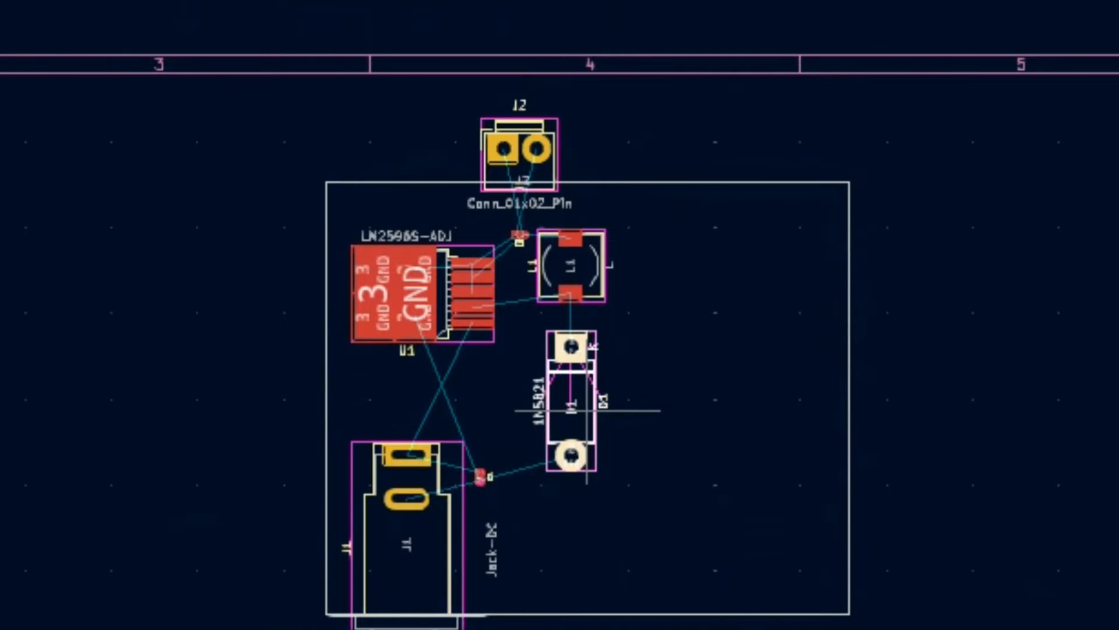
pyautogui.moveTo(563, 407); pyautogui.dragTo(544, 512)
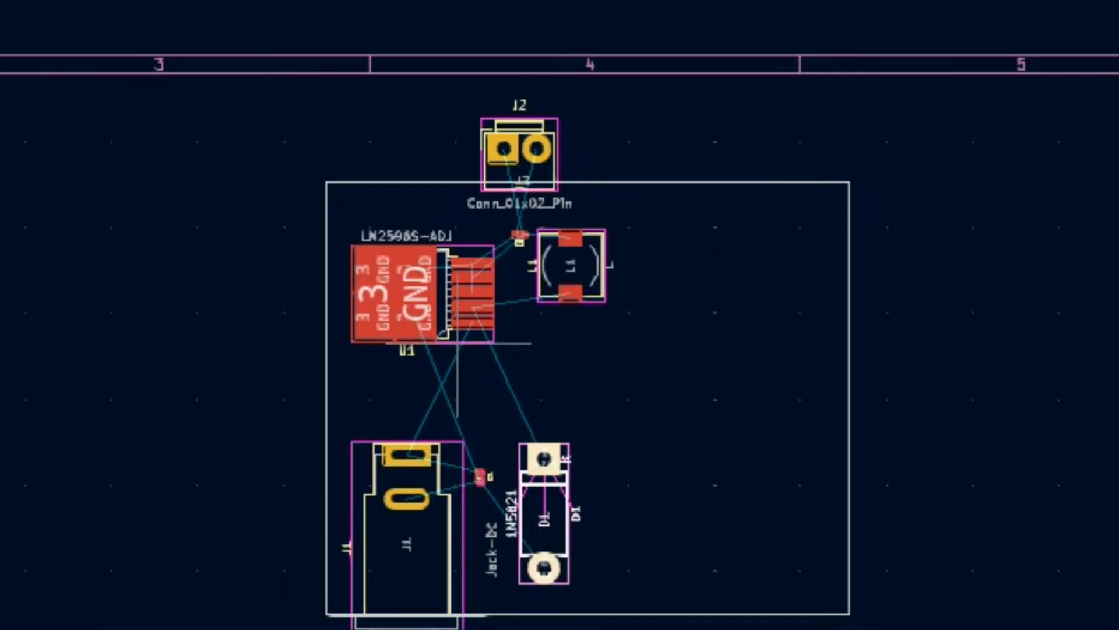
# Step: Move the whole U1 footprint down to just above DC jack J1
pyautogui.click(421, 310)
pyautogui.click(396, 277)
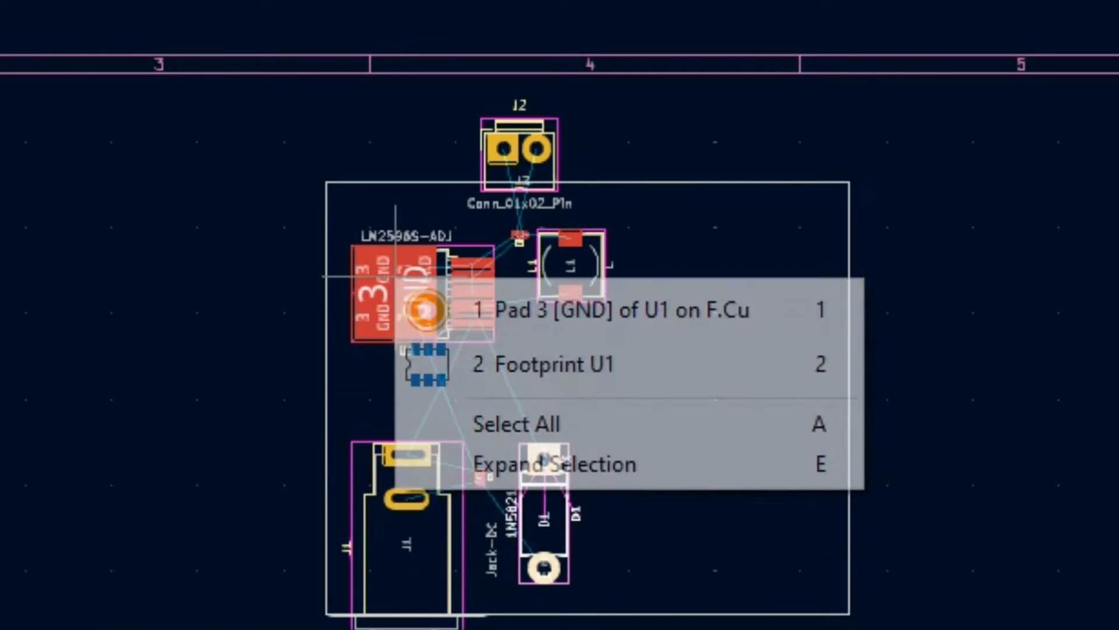
pyautogui.click(502, 365)
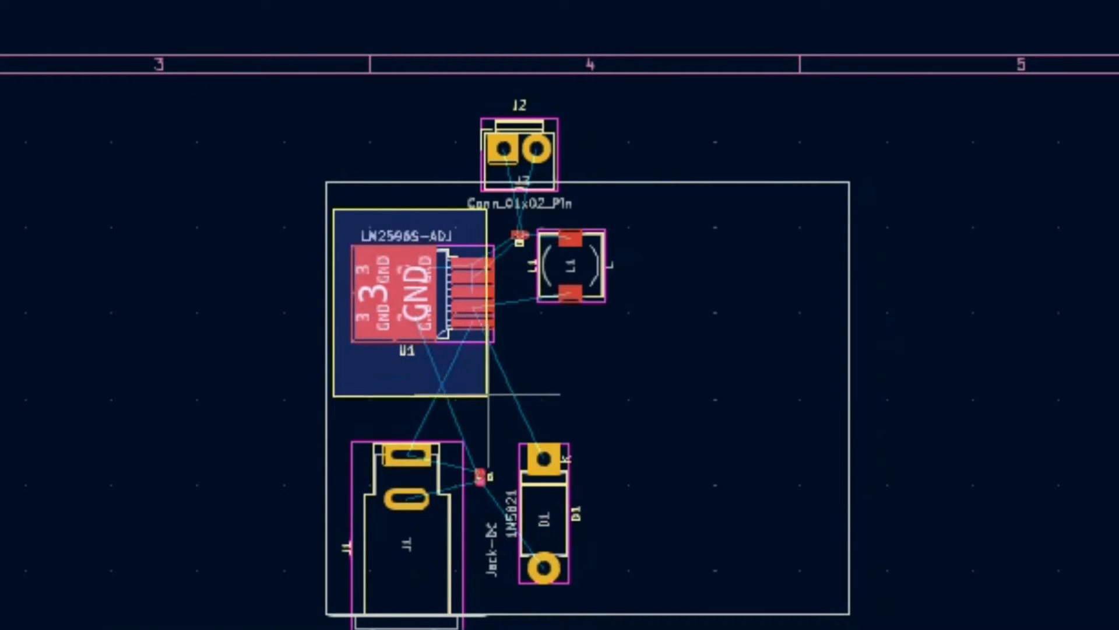
pyautogui.moveTo(404, 295); pyautogui.dragTo(403, 347)
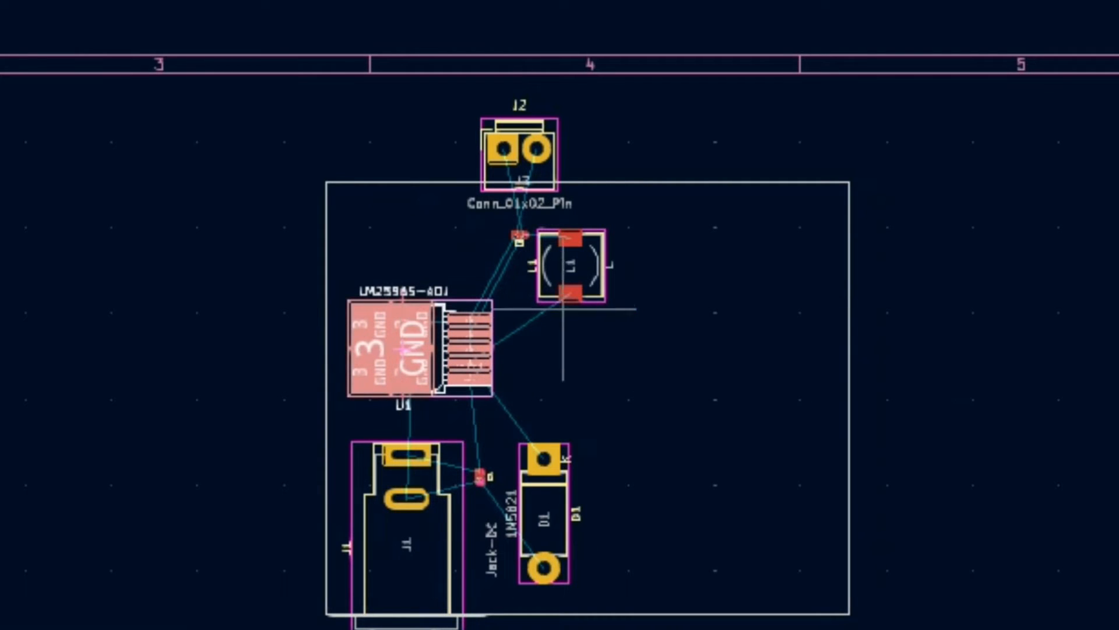
# Step: Move inductor L1 down beside U1's pins, just above diode D1
pyautogui.click(579, 270)
pyautogui.moveTo(579, 269); pyautogui.dragTo(602, 391)
pyautogui.click(653, 381)
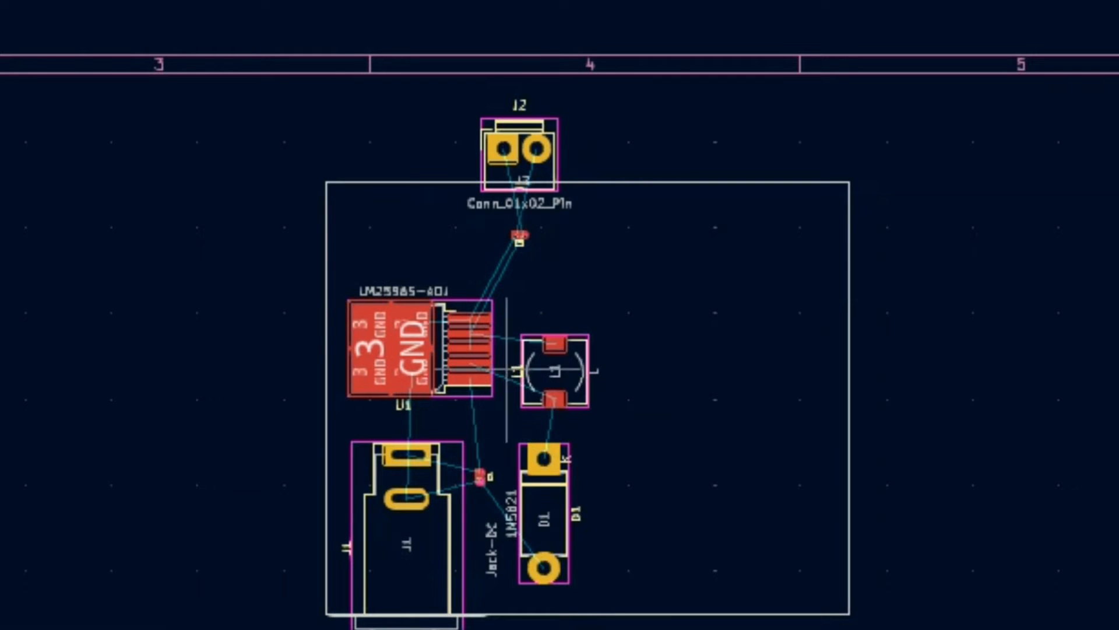
# Step: Move capacitor C2 directly above inductor L1's +5V pad
pyautogui.scroll(3, 385, 336)
pyautogui.scroll(-2, 622, 115)
pyautogui.scroll(3, 726, 23)
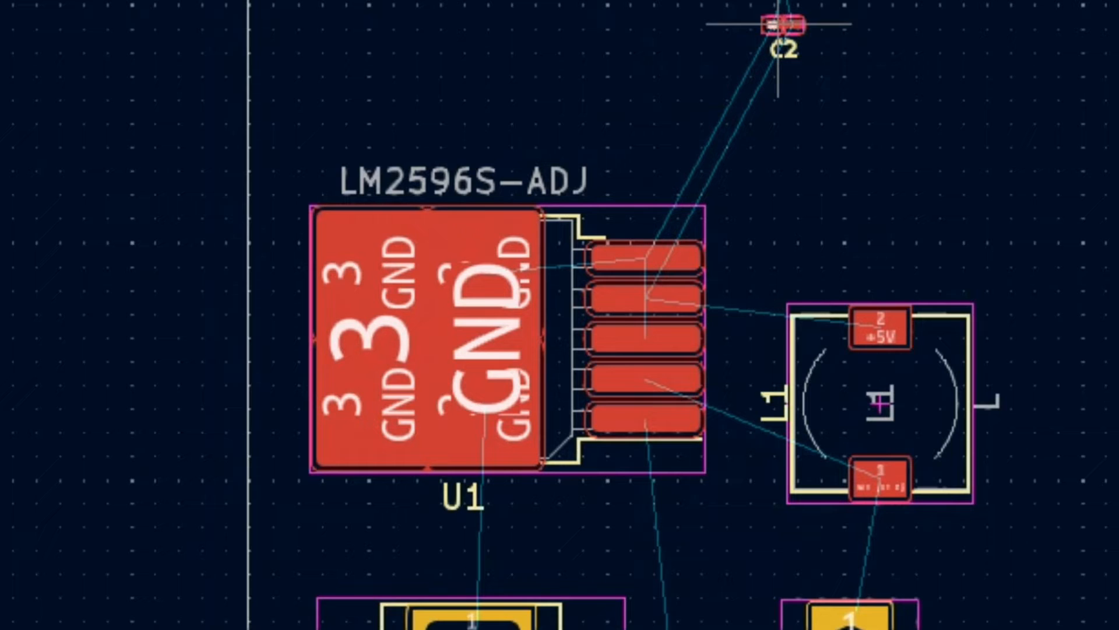
pyautogui.moveTo(778, 25); pyautogui.dragTo(878, 236)
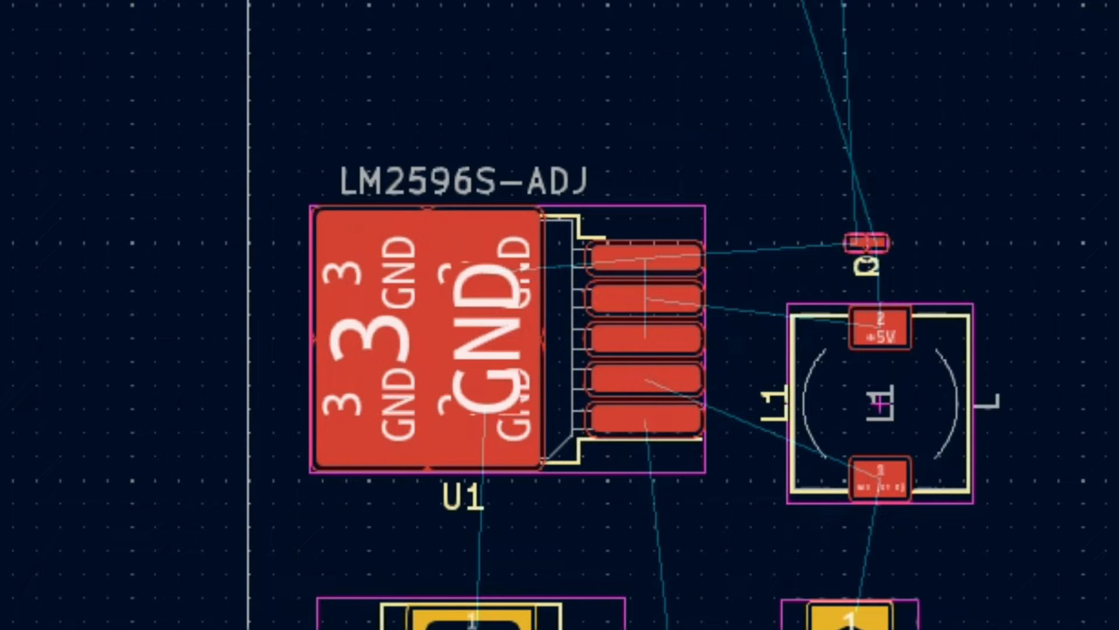
# Step: Move connector J2 fully inside the board outline above U1, with its two pins side by side and the +5V pin on the left
pyautogui.moveTo(671, 0); pyautogui.dragTo(645, 0)
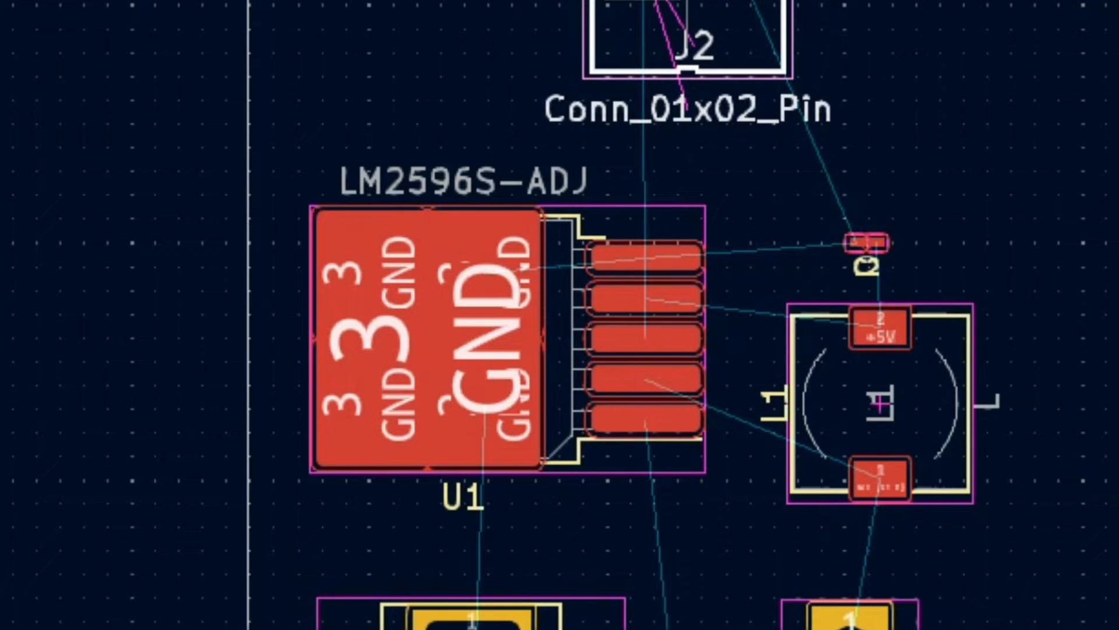
pyautogui.press('r')
pyautogui.press('r')
pyautogui.press('r')
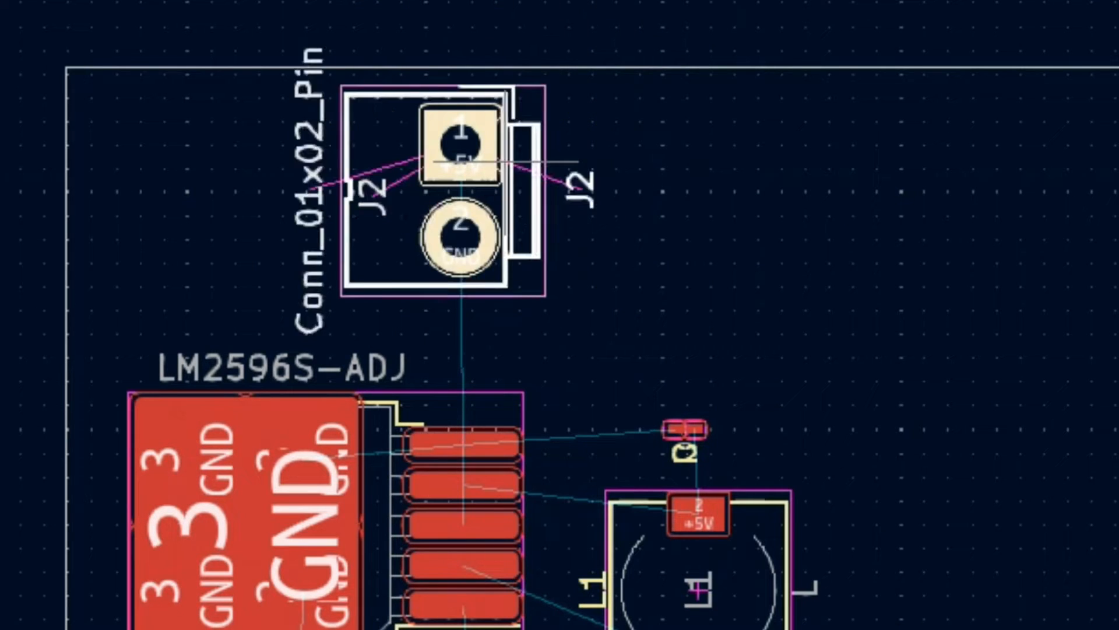
pyautogui.press('r')
pyautogui.moveTo(512, 225); pyautogui.dragTo(303, 191)
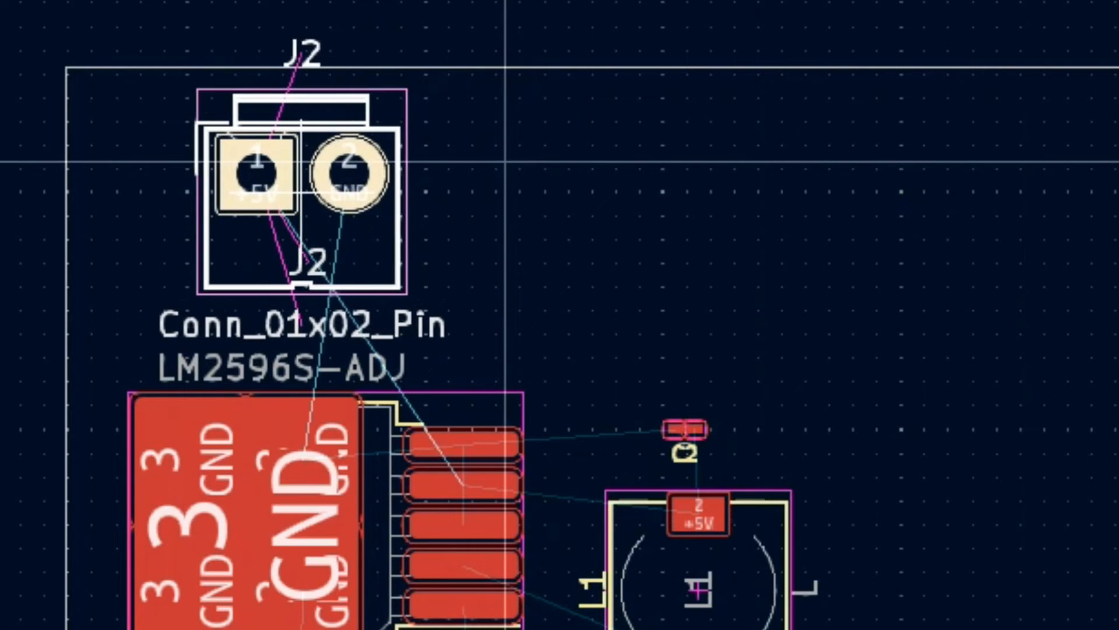
pyautogui.click(301, 193)
pyautogui.click(1, 54)
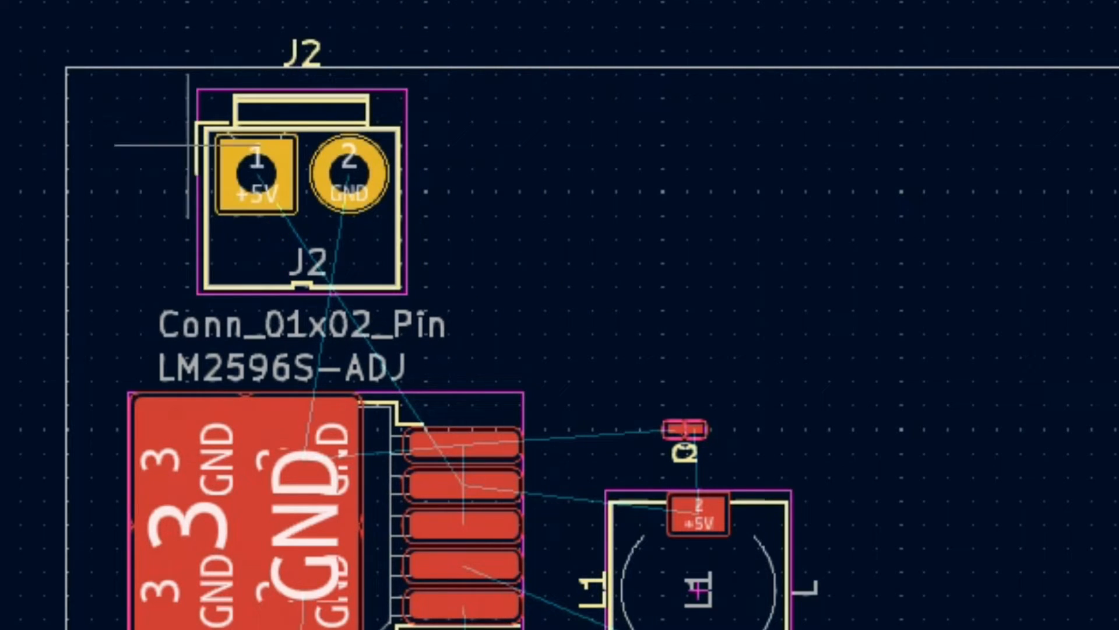
pyautogui.click(288, 221)
pyautogui.click(3, 128)
pyautogui.scroll(-4, 439, 299)
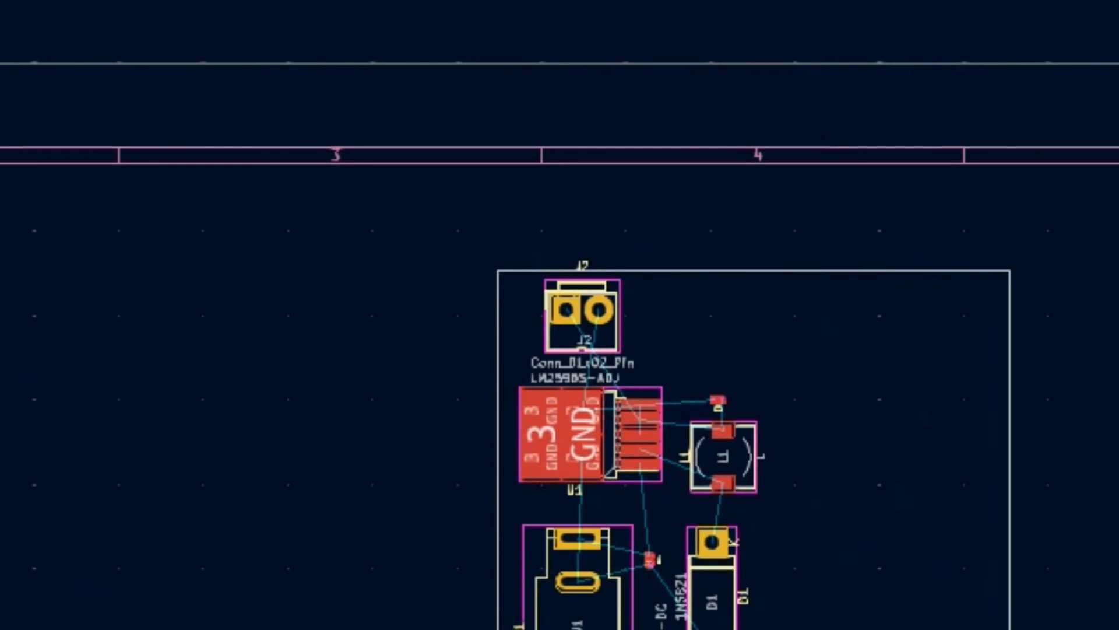
# Step: Narrow the board outline by moving its right edge inward to just beyond inductor L1 and diode D1
pyautogui.click(1011, 483)
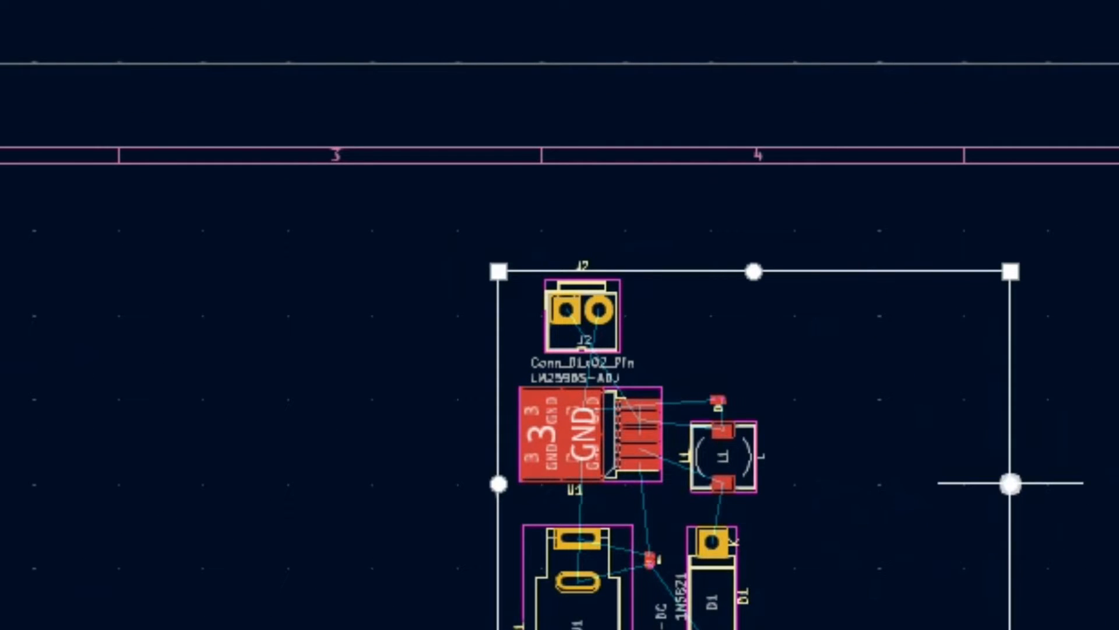
pyautogui.moveTo(1010, 483); pyautogui.dragTo(780, 497)
pyautogui.moveTo(780, 496); pyautogui.dragTo(683, 329, button='middle')
pyautogui.click(742, 339)
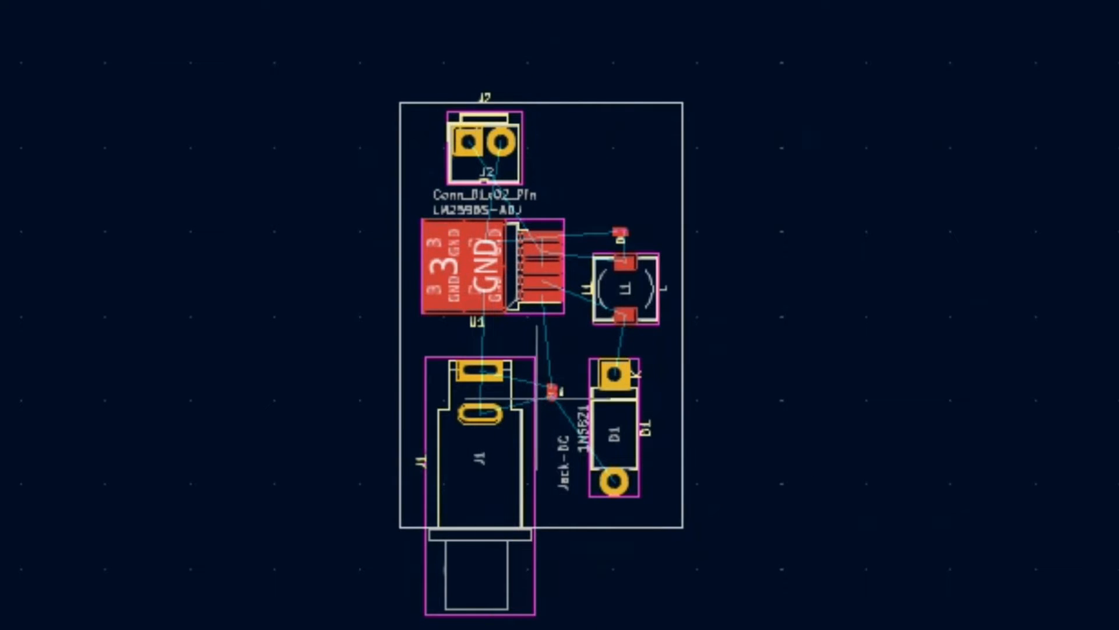
pyautogui.click(683, 251)
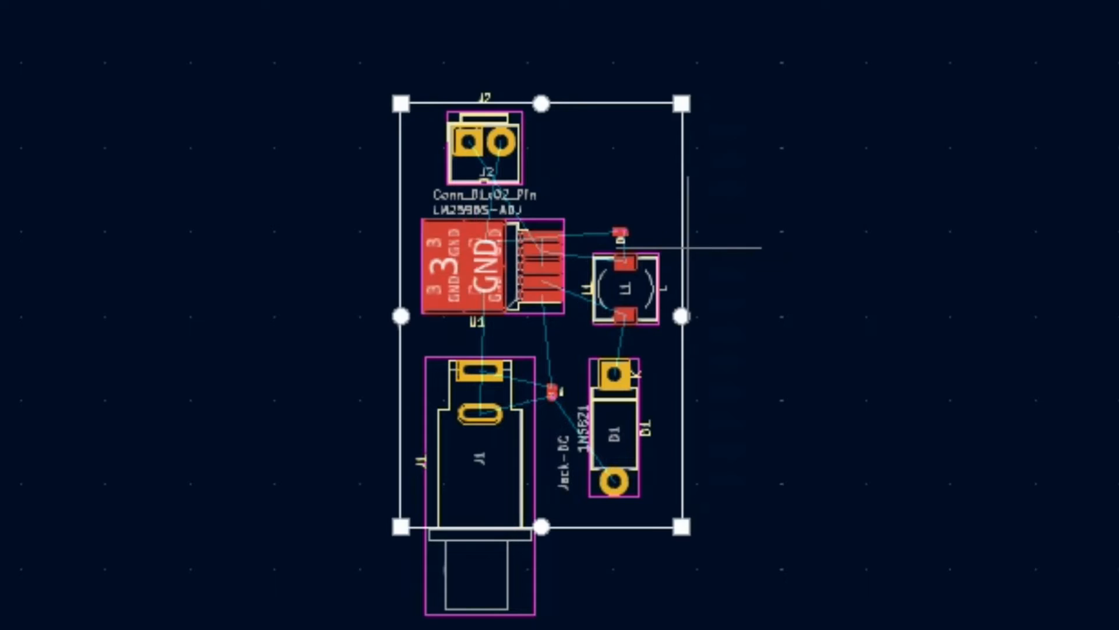
pyautogui.click(749, 262)
# Step: Route single tracks from DC jack J1 to capacitor C1, joining their +12V pads and their GND pads
pyautogui.moveTo(557, 268); pyautogui.dragTo(344, 134, button='middle')
pyautogui.scroll(4, 344, 134)
pyautogui.scroll(-8, 344, 134)
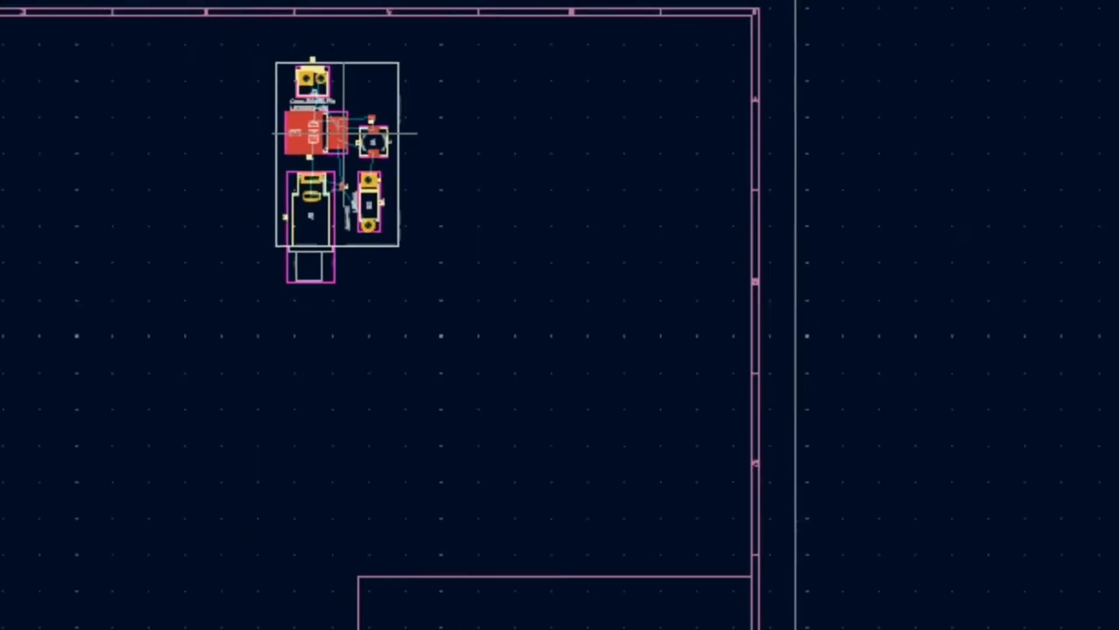
pyautogui.scroll(6, 344, 134)
pyautogui.scroll(1, 342, 132)
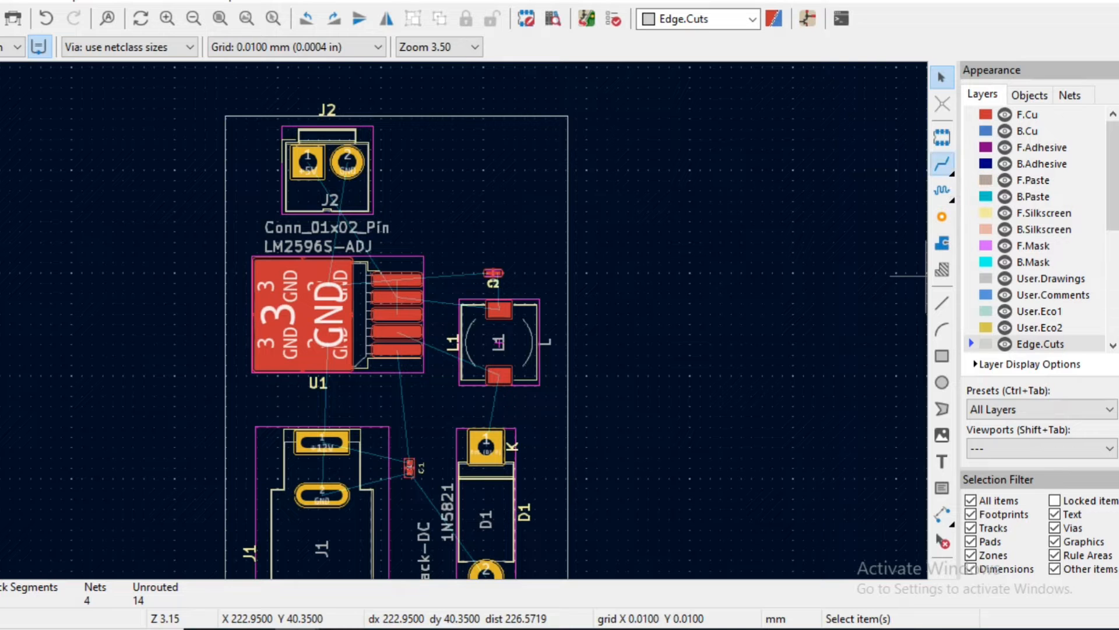
pyautogui.click(942, 164)
pyautogui.moveTo(321, 447); pyautogui.dragTo(415, 325, button='middle')
pyautogui.scroll(1, 415, 325)
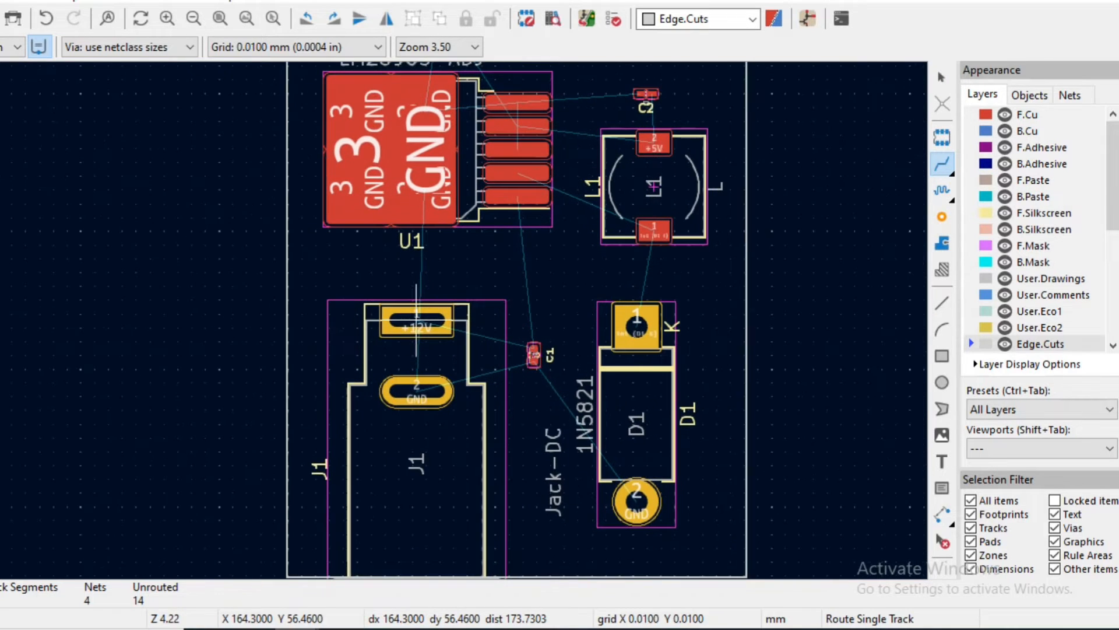
pyautogui.click(416, 322)
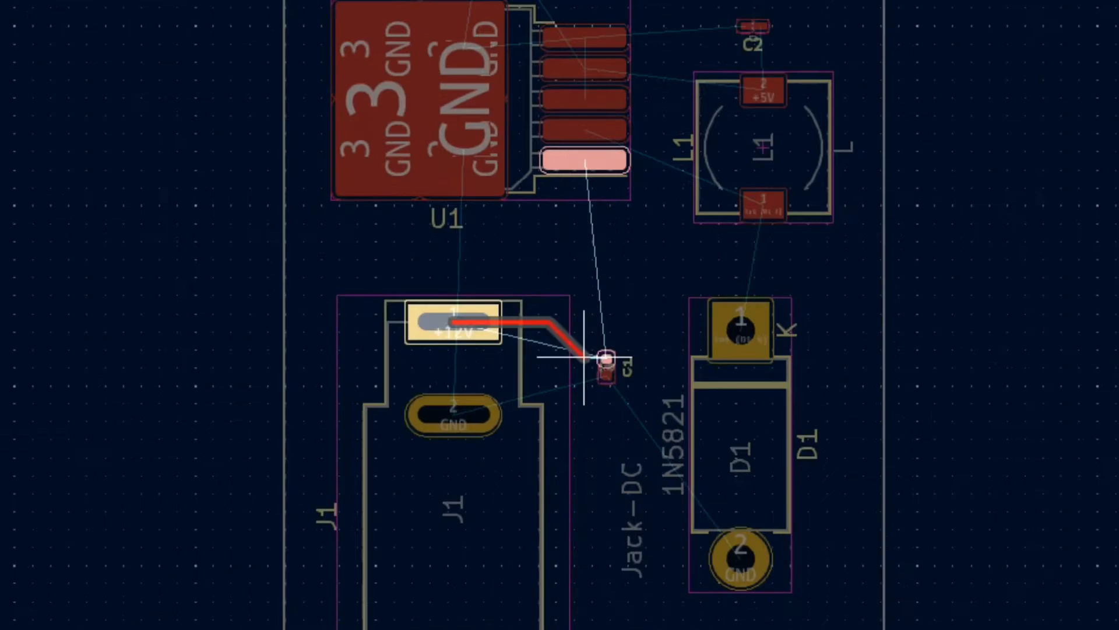
pyautogui.click(607, 359)
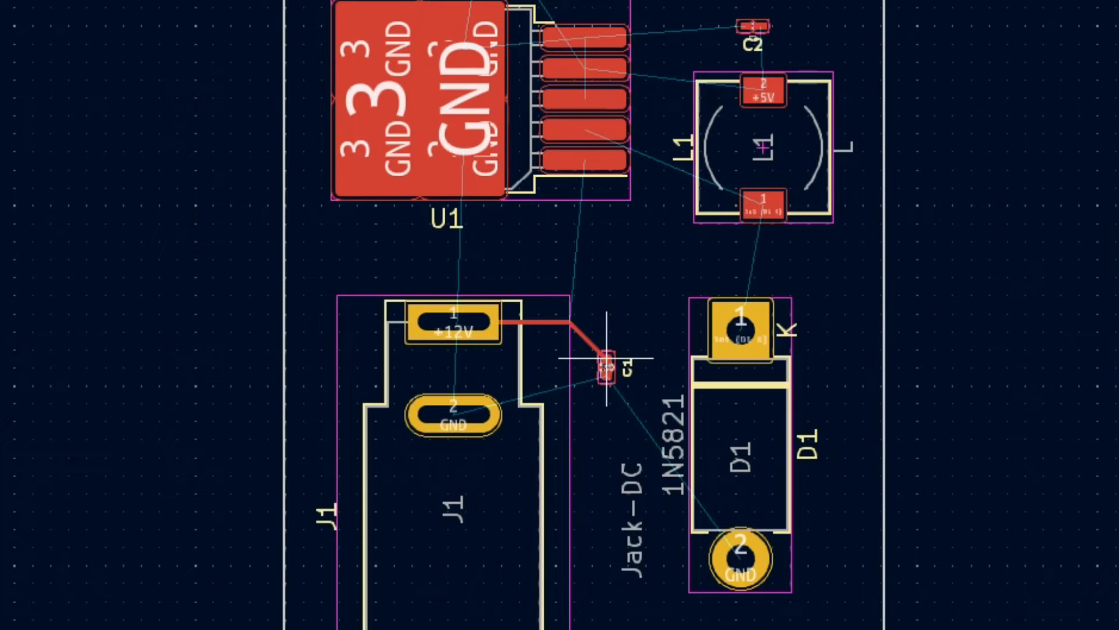
pyautogui.click(453, 414)
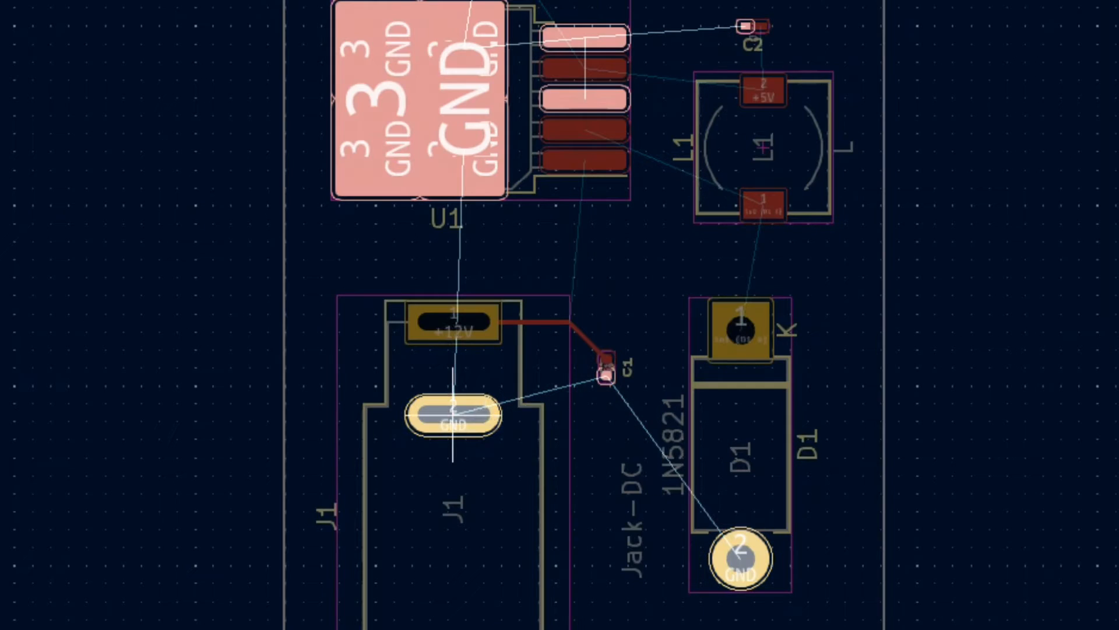
pyautogui.click(606, 372)
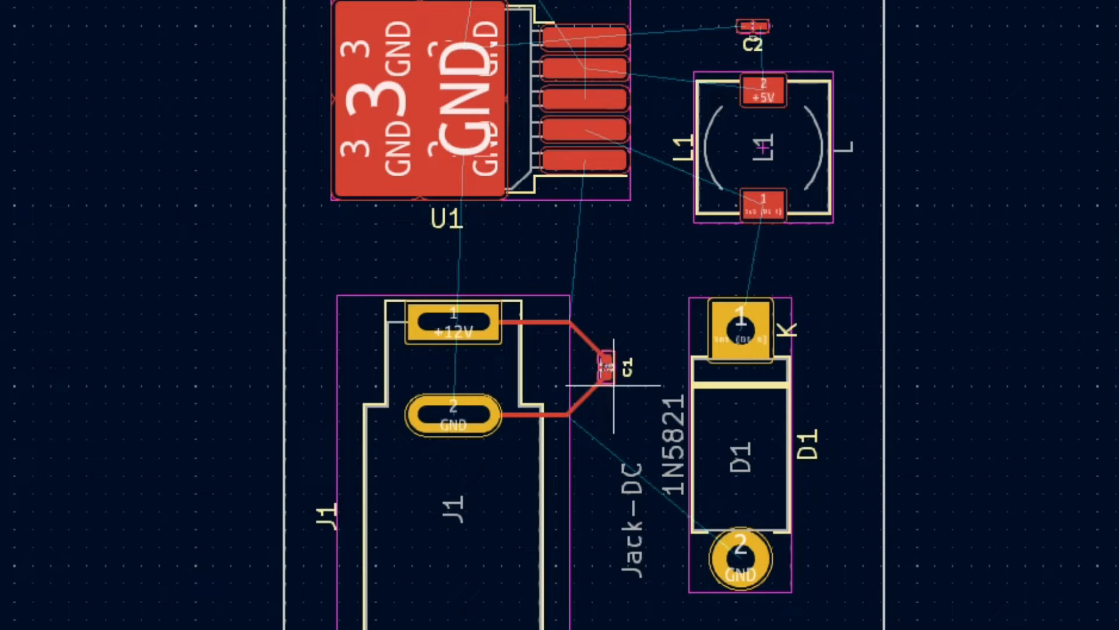
# Step: Route a track from diode D1's GND pad to the GND track between J1 and C1
pyautogui.scroll(1, 721, 505)
pyautogui.scroll(2, 453, 321)
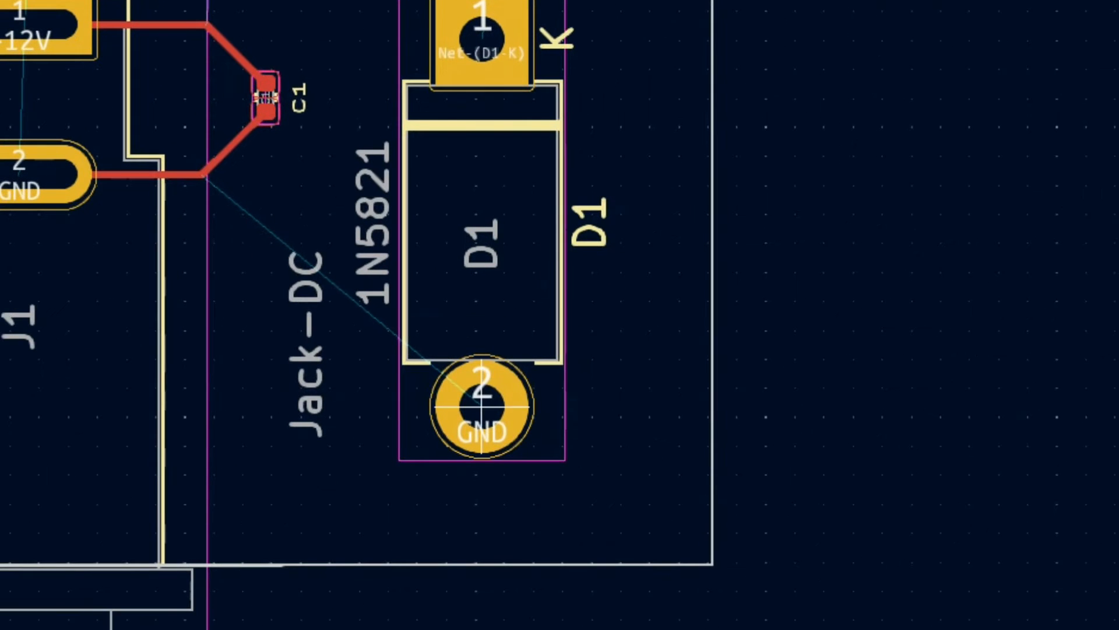
pyautogui.click(481, 405)
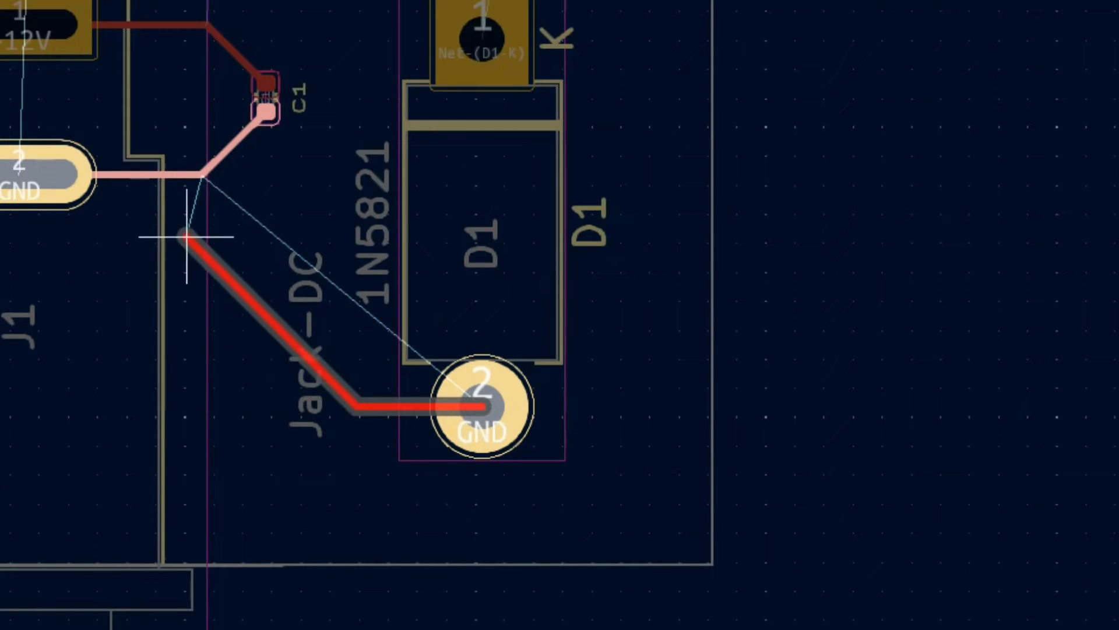
pyautogui.click(198, 174)
# Step: Route a track from inductor L1's pad 1 down to diode D1's cathode pad
pyautogui.scroll(1, 482, 219)
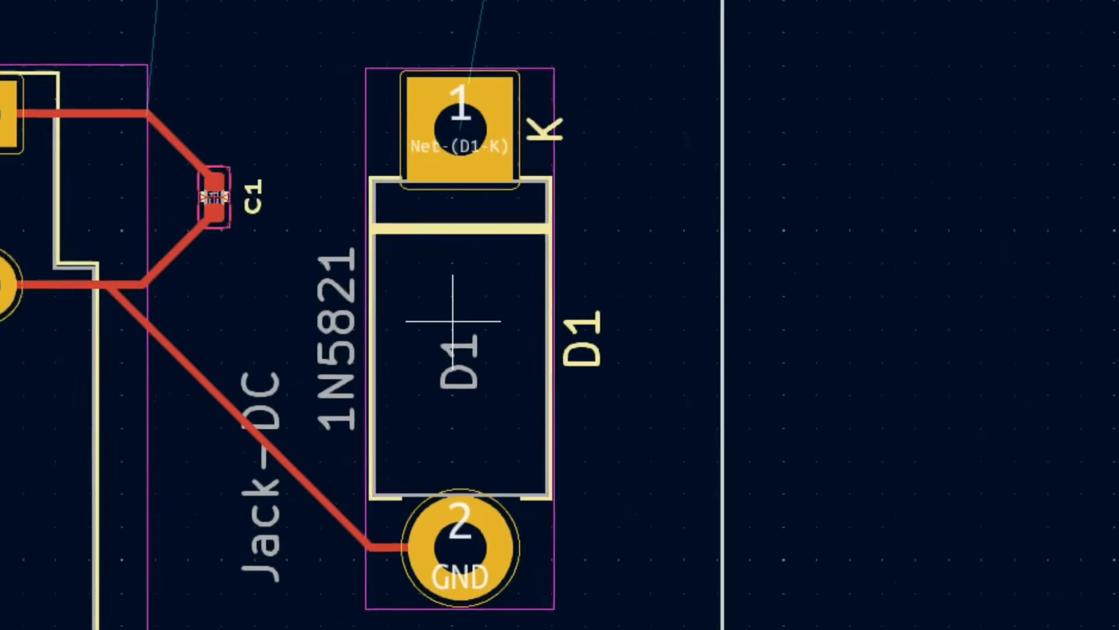
pyautogui.scroll(-3, 453, 321)
pyautogui.scroll(4, 455, 148)
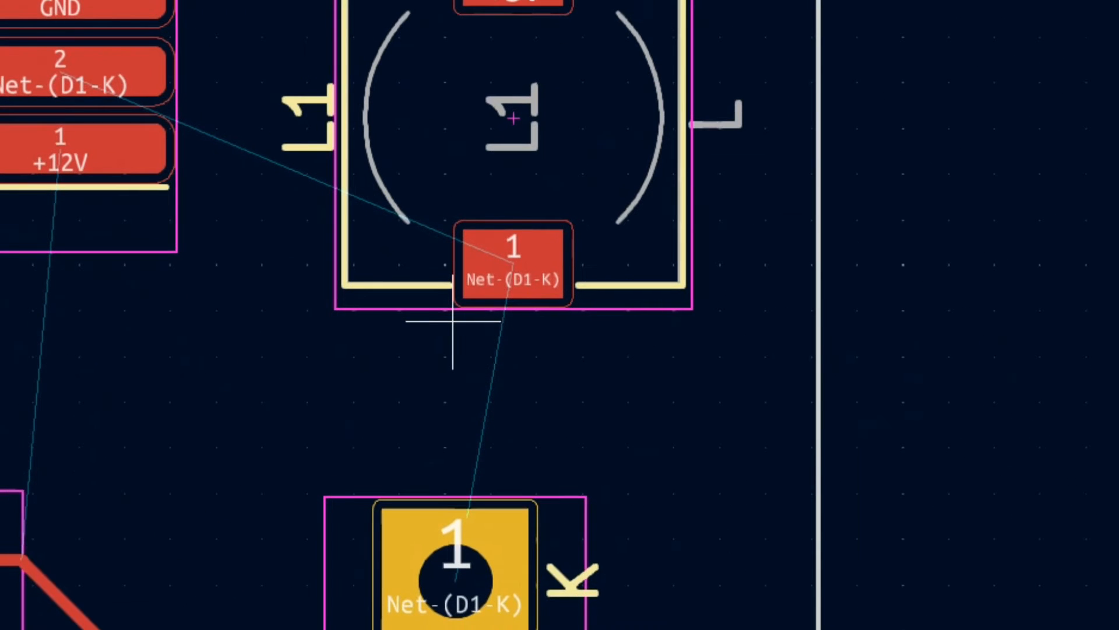
pyautogui.click(513, 261)
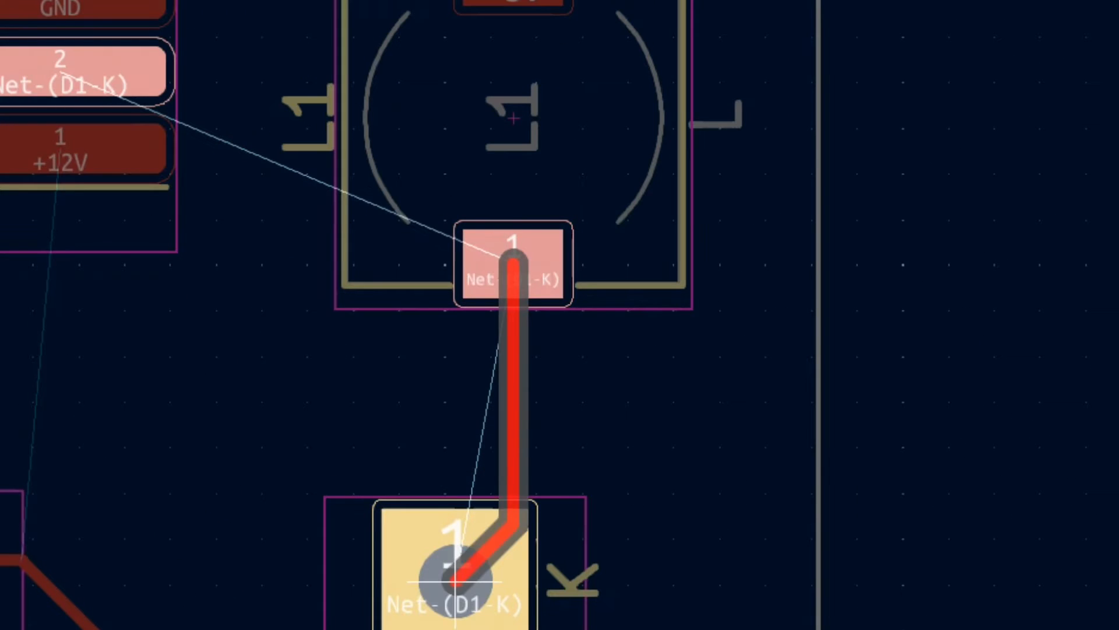
pyautogui.click(456, 581)
# Step: Route a track from U1's +12V pin 1 down to the bend in the +12V track between J1 and C1
pyautogui.scroll(-3, 418, 292)
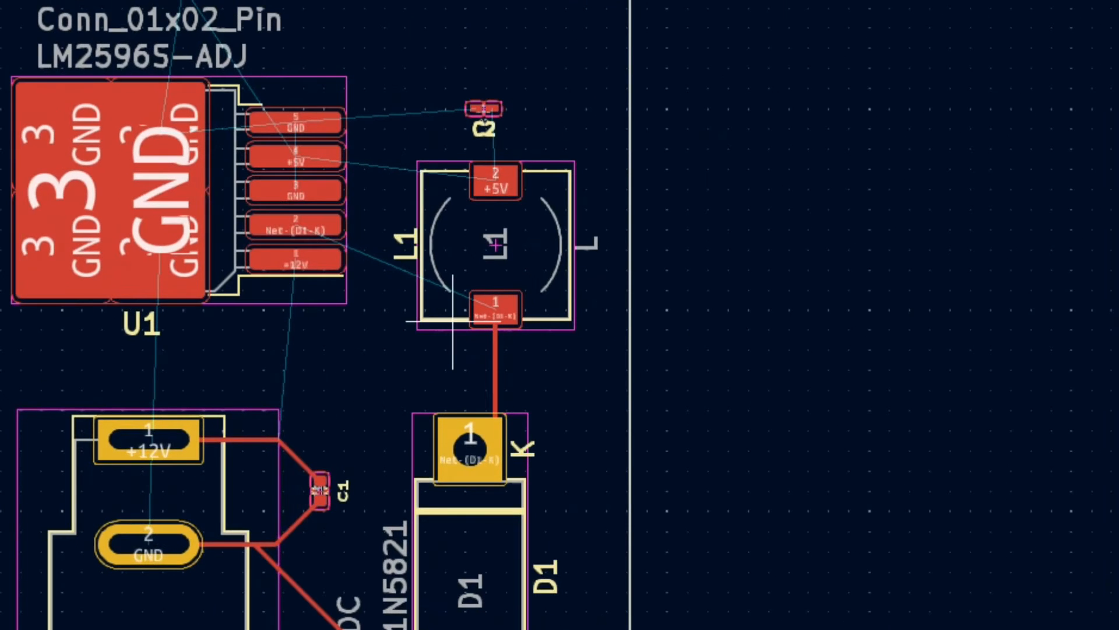
pyautogui.scroll(2, 299, 375)
pyautogui.scroll(1, 453, 321)
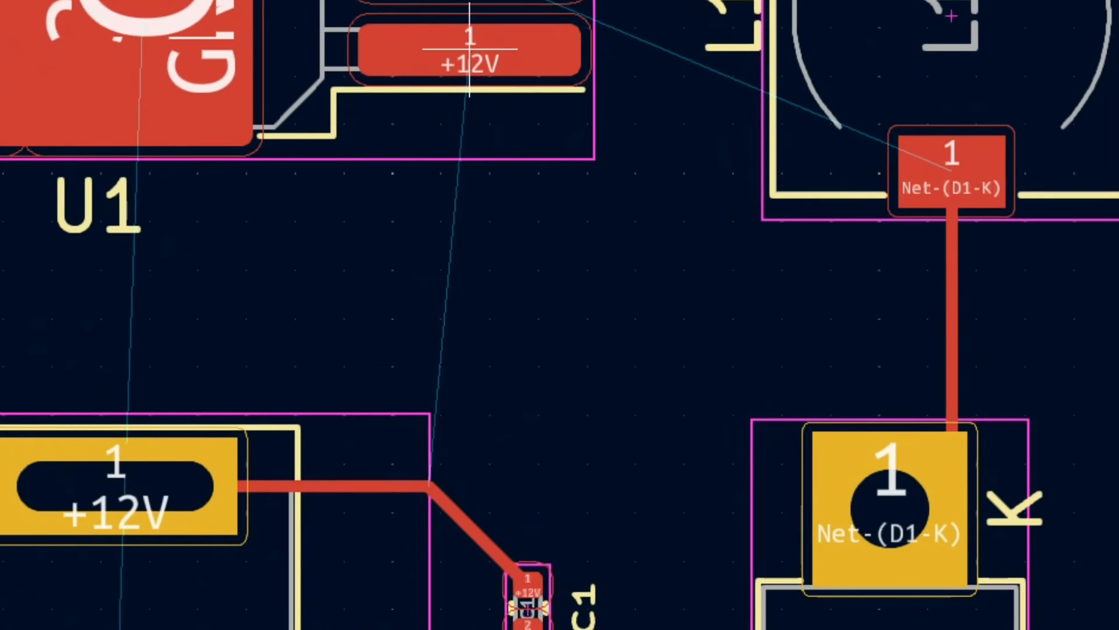
pyautogui.click(469, 49)
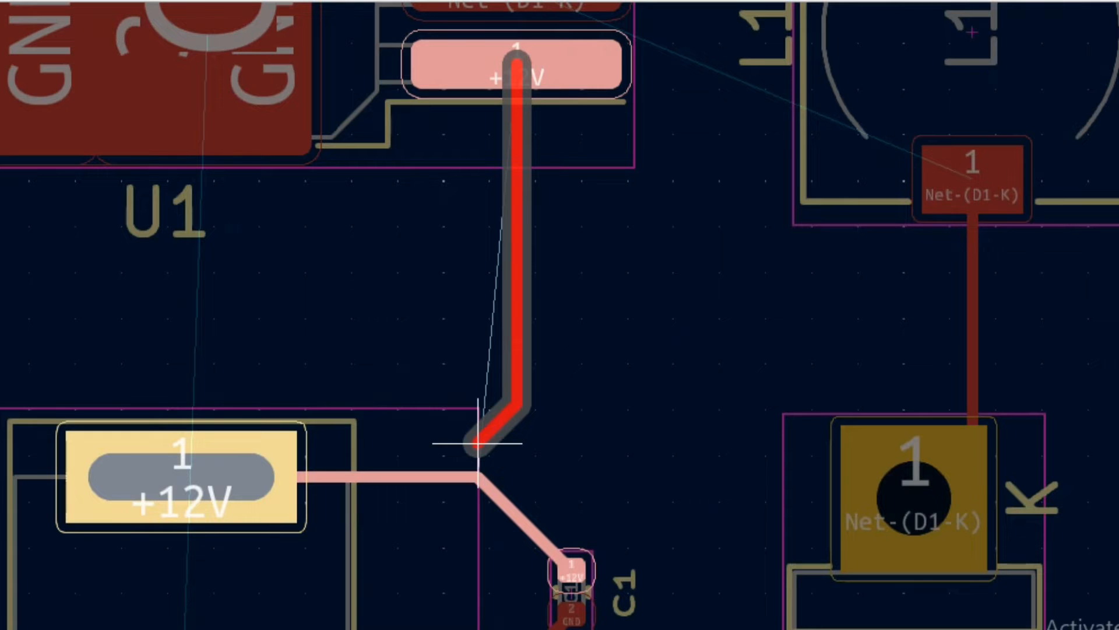
pyautogui.click(478, 476)
# Step: Route tracks between U1 and inductor L1, joining U1 pin 2 to L1 pad 1 and U1 pin 4 to L1's +5V pad
pyautogui.scroll(-3, 225, 237)
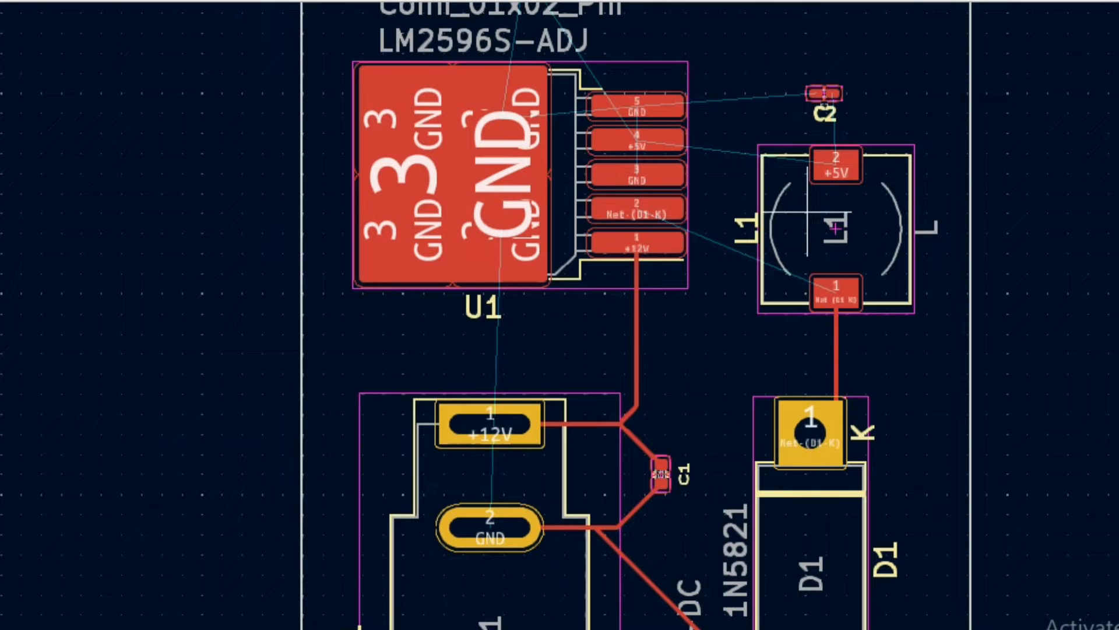
pyautogui.scroll(2, 808, 218)
pyautogui.click(194, 317)
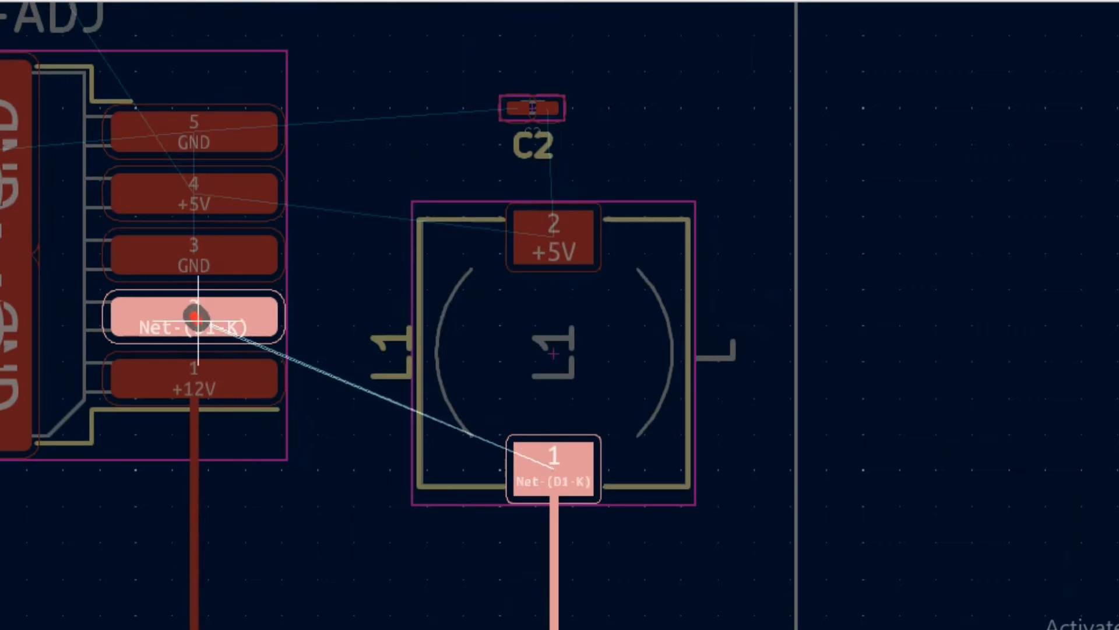
pyautogui.click(554, 467)
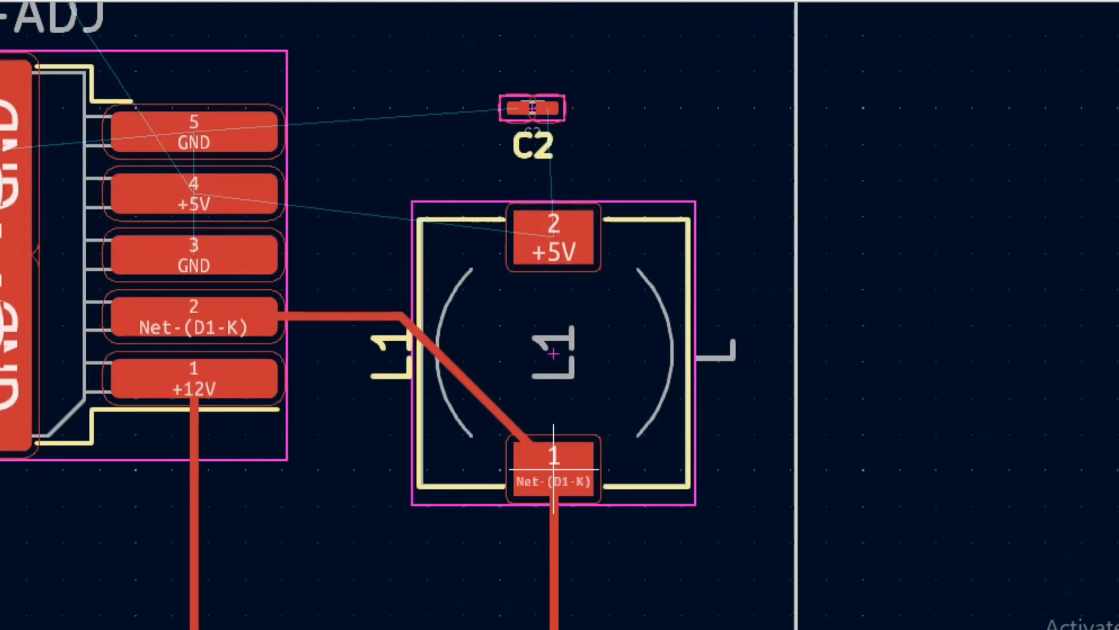
pyautogui.click(554, 236)
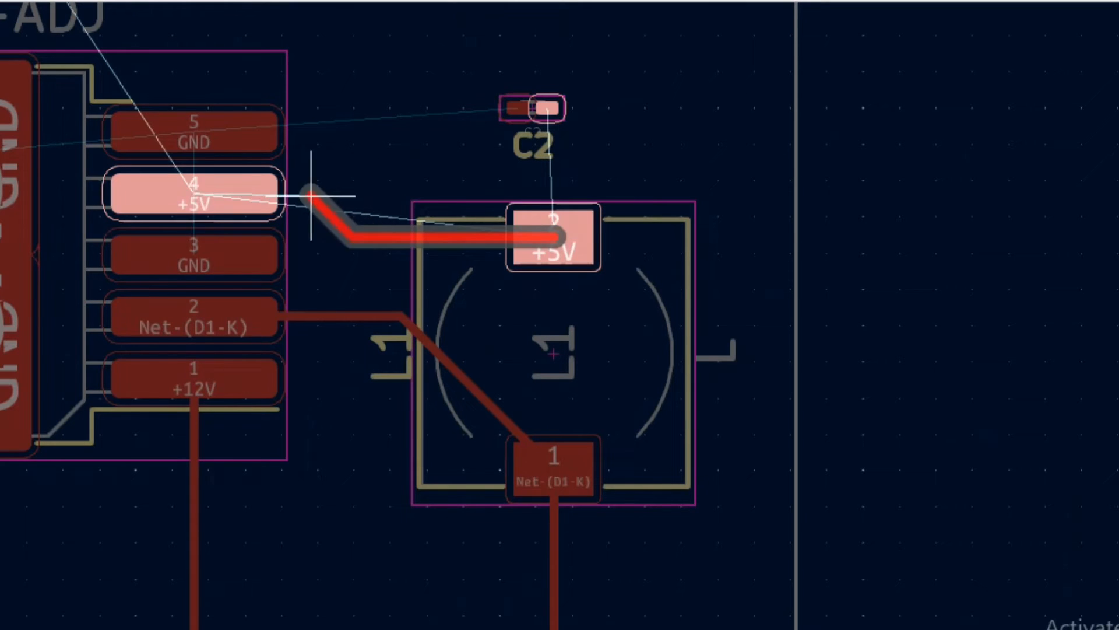
pyautogui.click(193, 189)
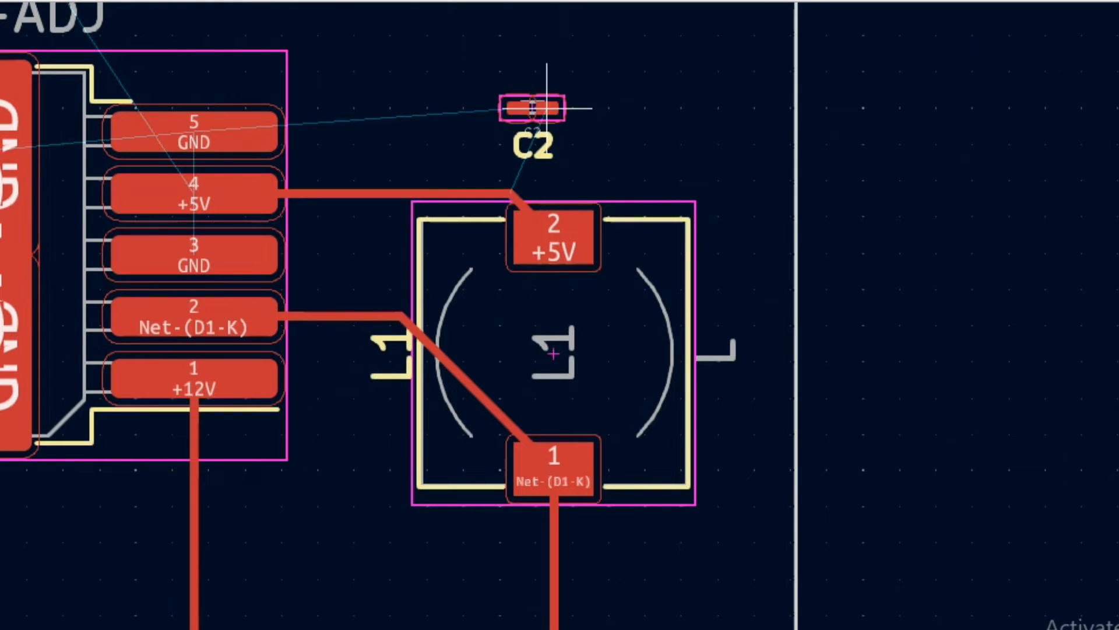
# Step: Route capacitor C2's GND pad to U1 pin 5 and its +5V pad to inductor L1's pad 2
pyautogui.click(517, 108)
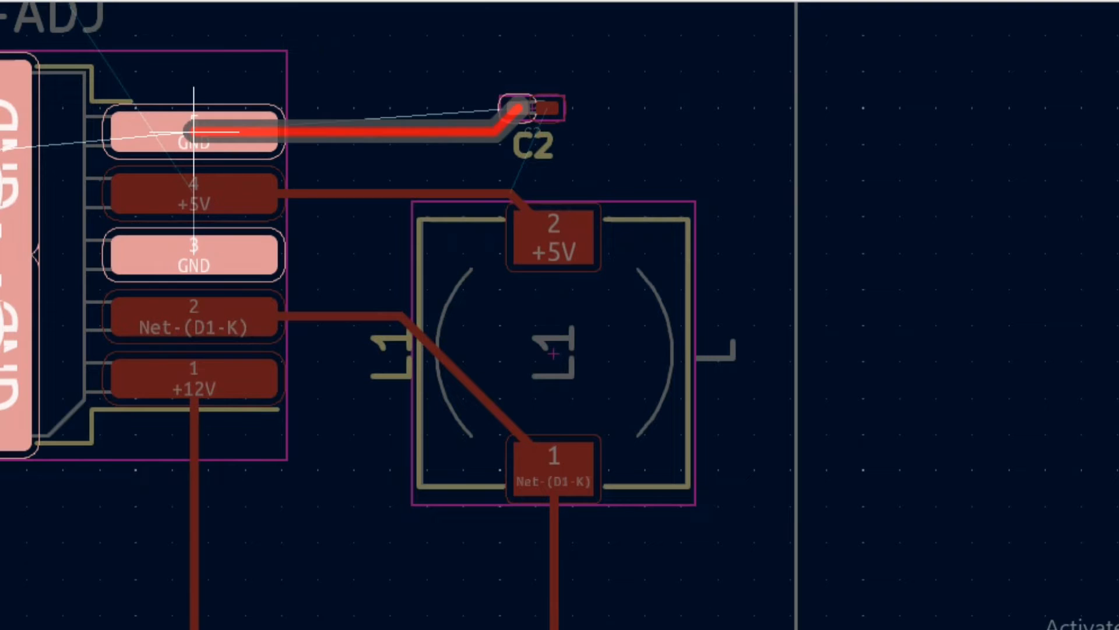
pyautogui.click(194, 131)
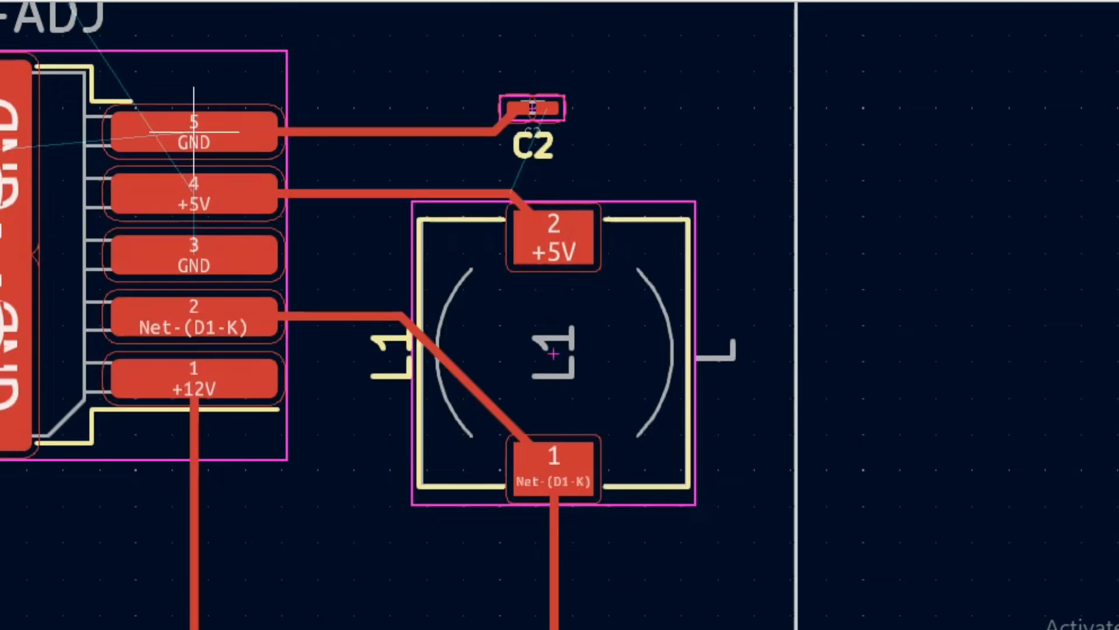
pyautogui.click(546, 108)
pyautogui.click(554, 237)
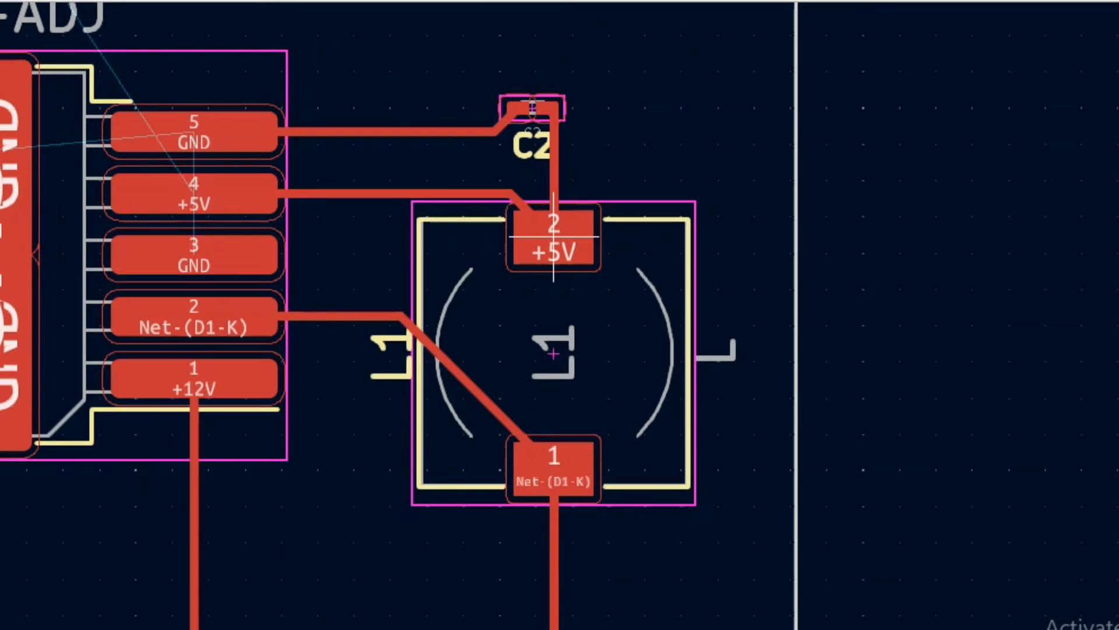
# Step: Route connector J2's GND pin to U1 pin 5 and its +5V pin to U1 pin 4
pyautogui.scroll(-4, 640, 444)
pyautogui.scroll(4, 298, 205)
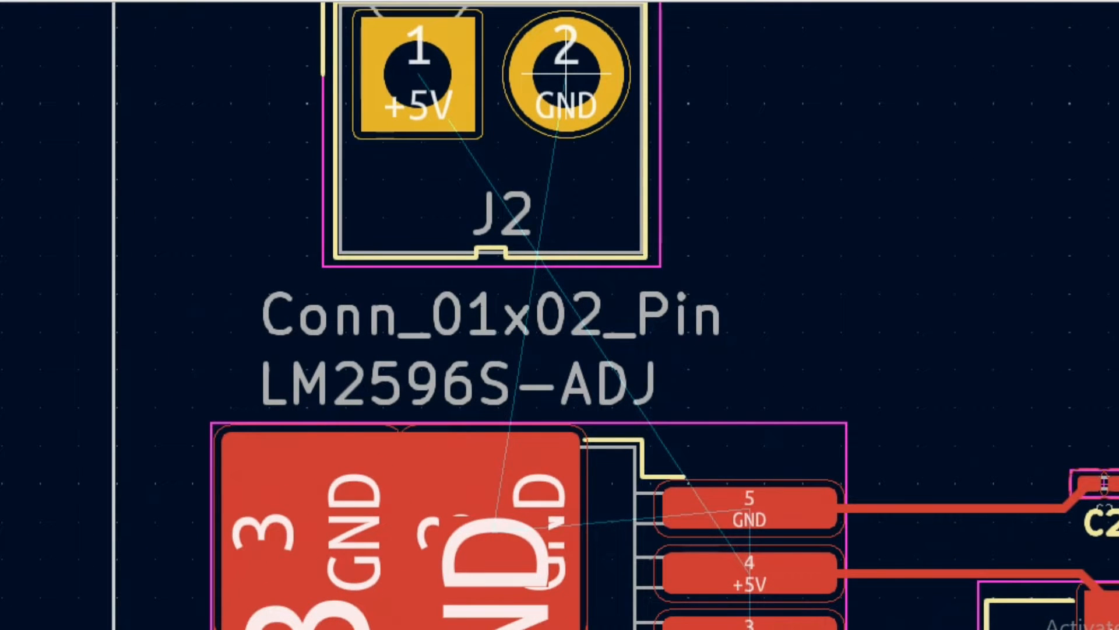
pyautogui.press('x')
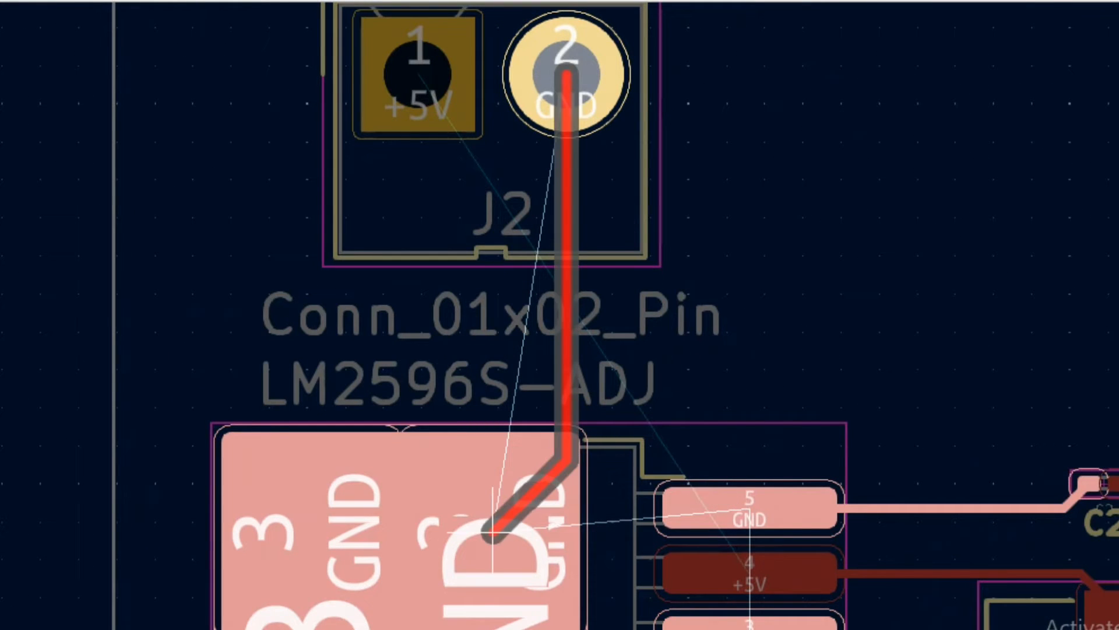
pyautogui.click(750, 510)
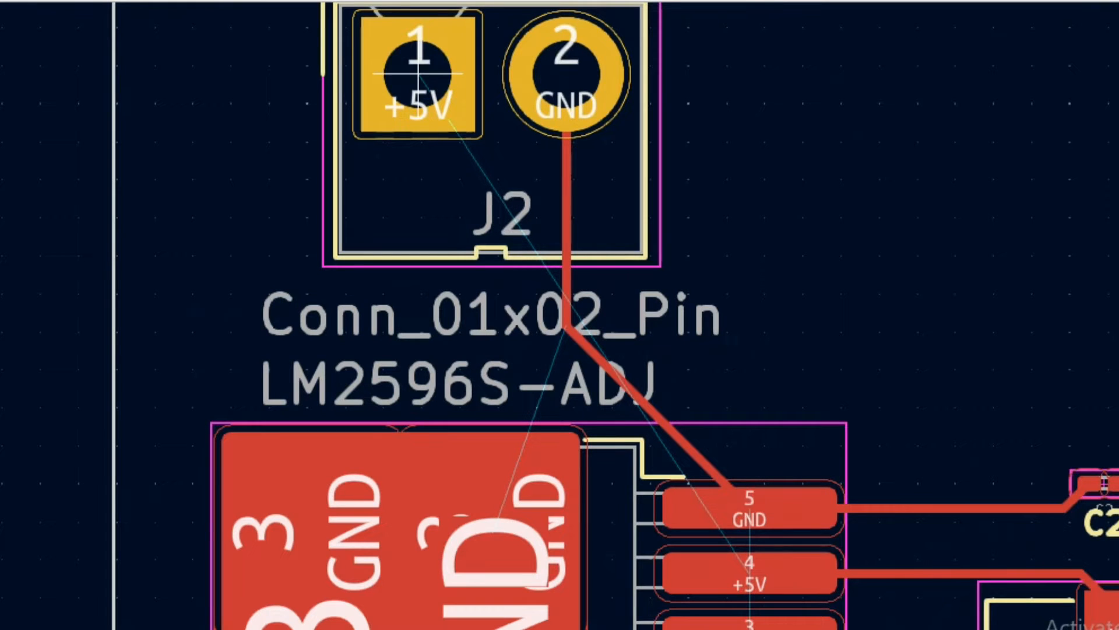
pyautogui.press('x')
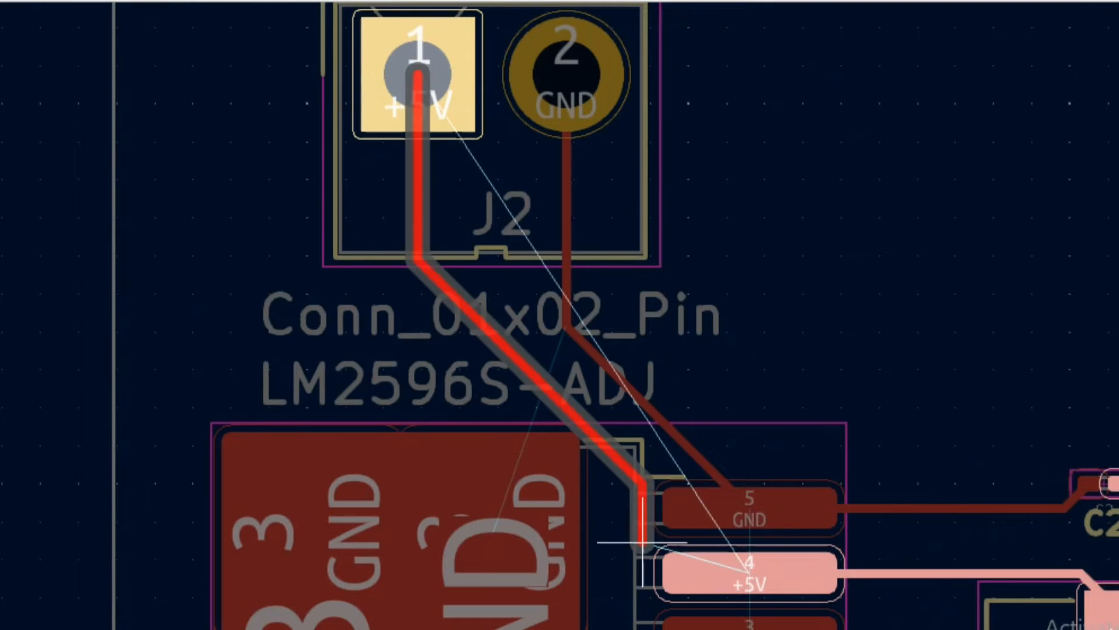
pyautogui.click(750, 573)
# Step: Route a track from U1's large GND tab around the left of J1's +12V pad to J1's GND pad
pyautogui.scroll(-8, 687, 380)
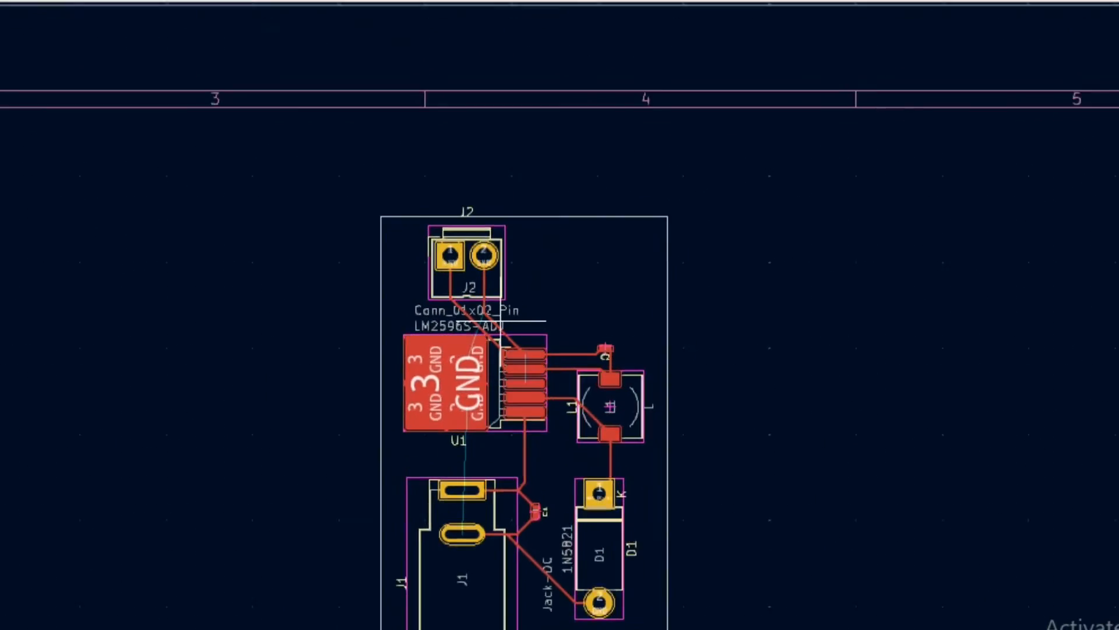
pyautogui.scroll(6, 479, 427)
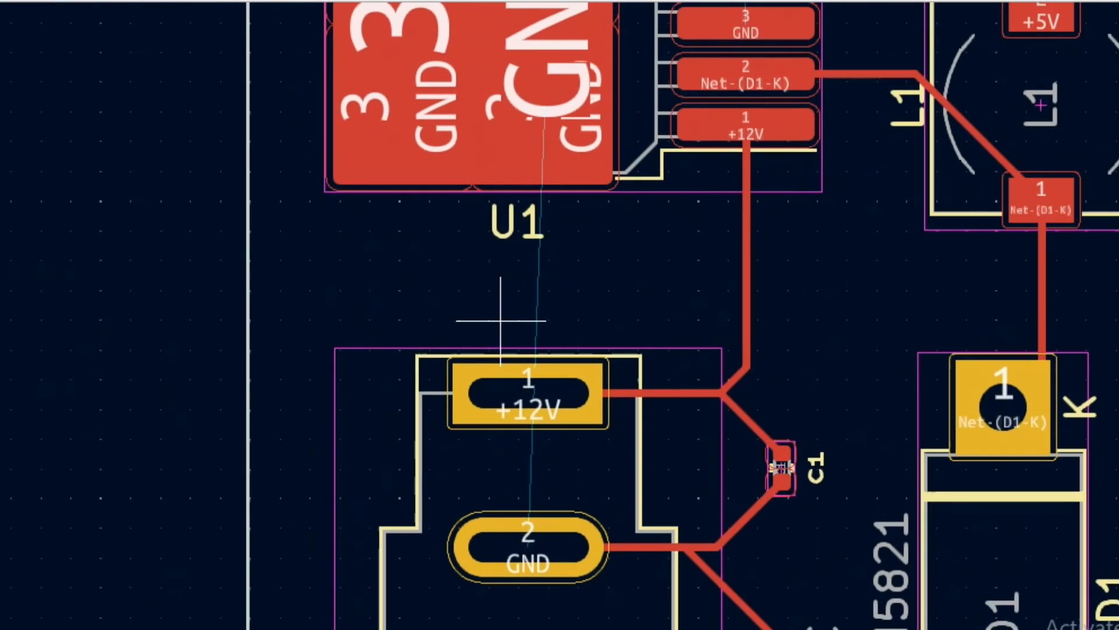
pyautogui.click(545, 105)
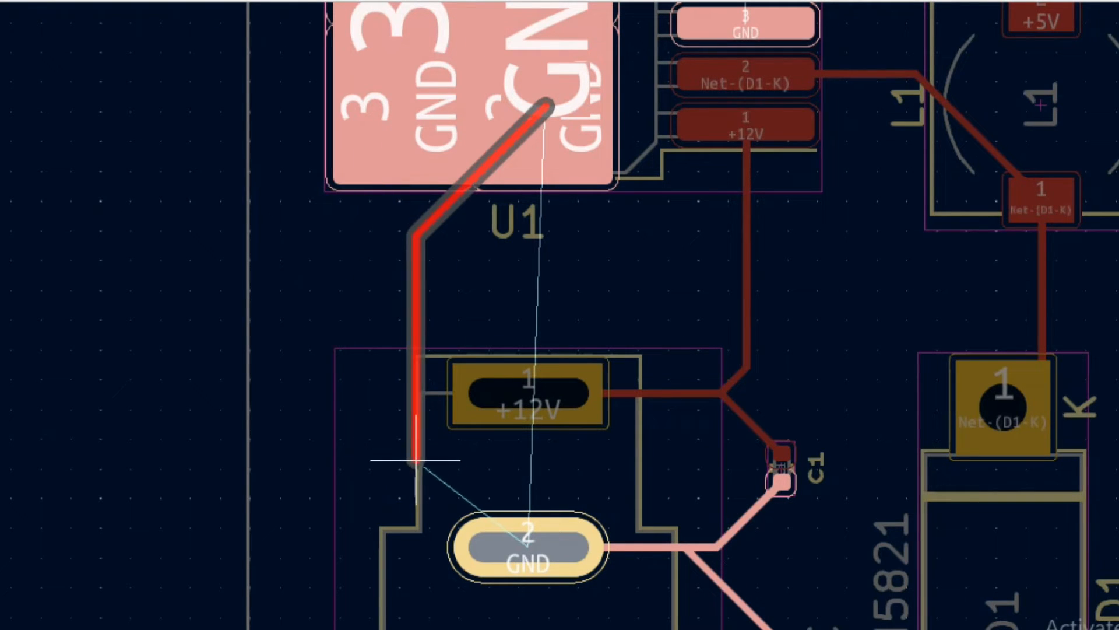
pyautogui.click(528, 547)
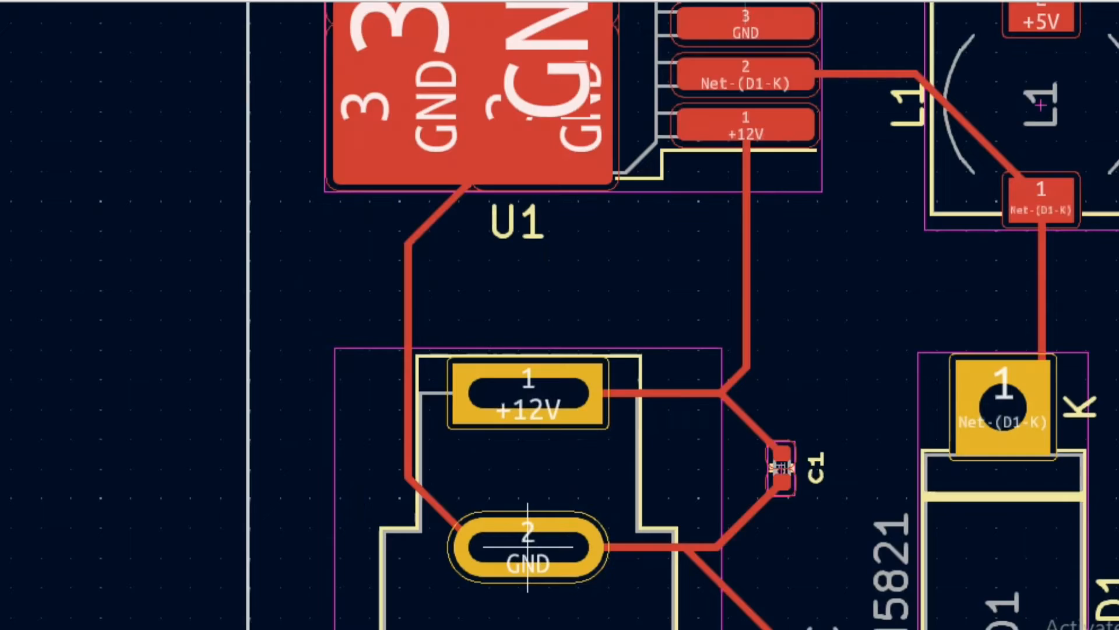
pyautogui.scroll(-4, 501, 321)
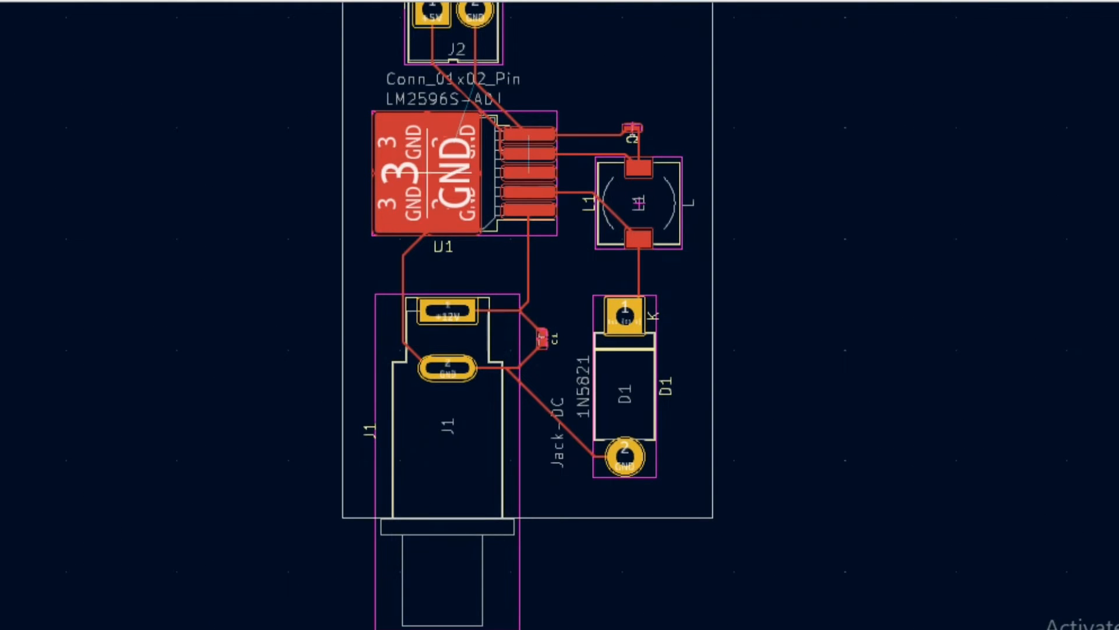
pyautogui.scroll(5, 496, 75)
pyautogui.scroll(-2, 500, 320)
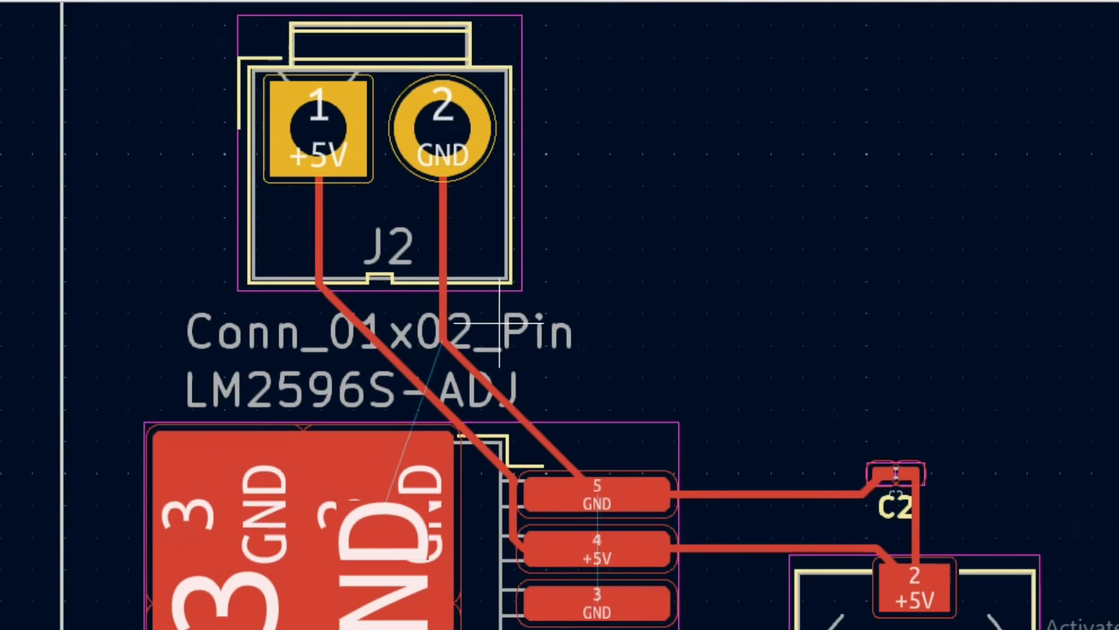
pyautogui.click(443, 341)
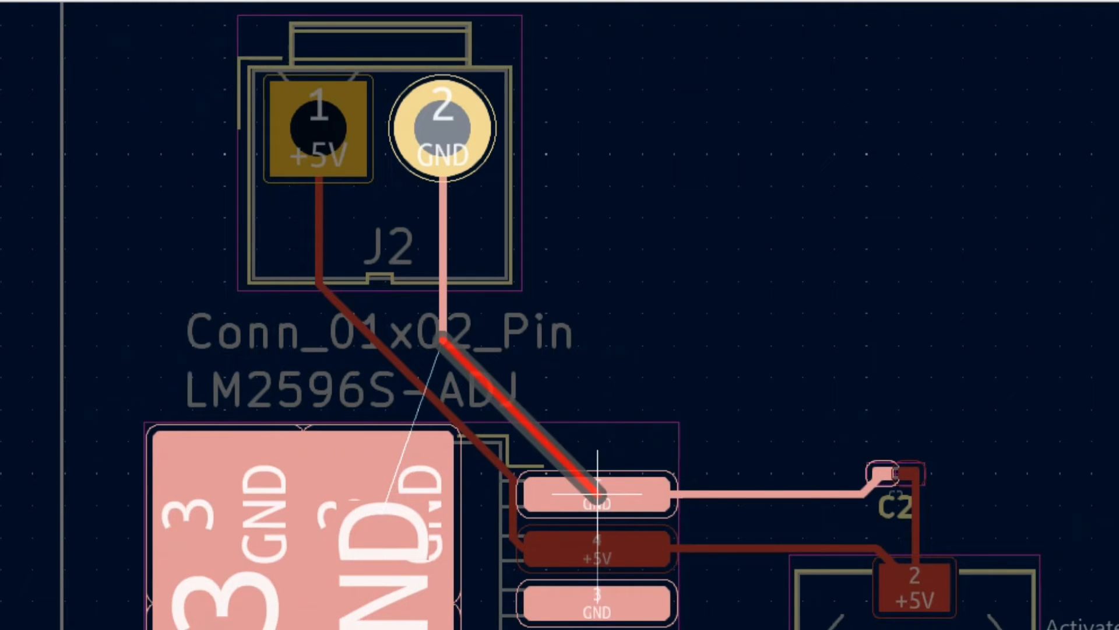
pyautogui.scroll(-5, 746, 412)
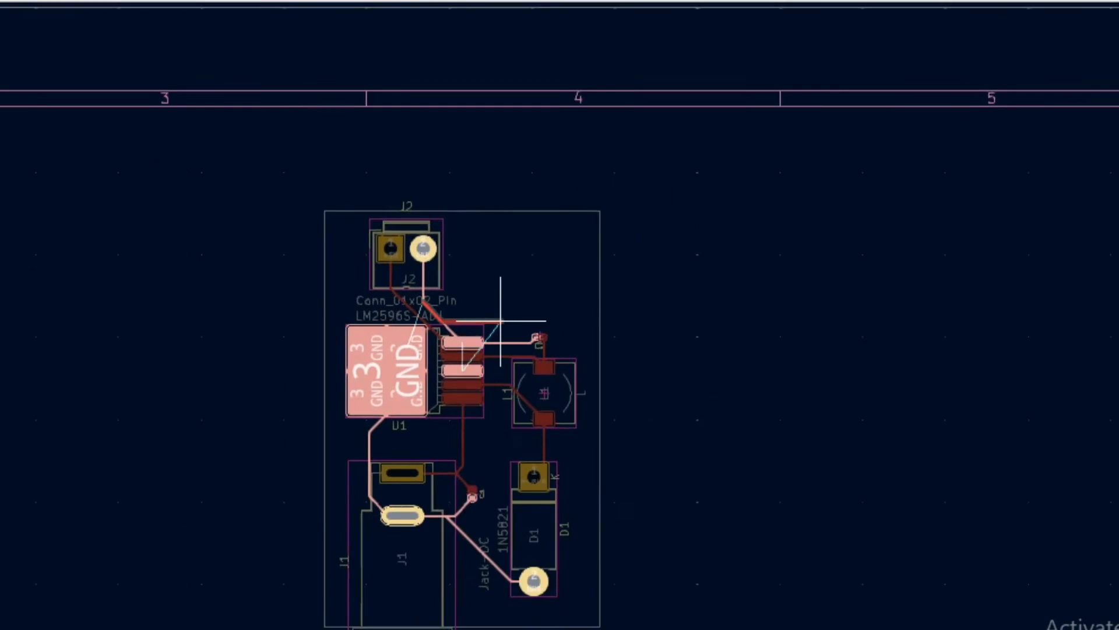
pyautogui.scroll(2, 508, 325)
pyautogui.press('Escape')
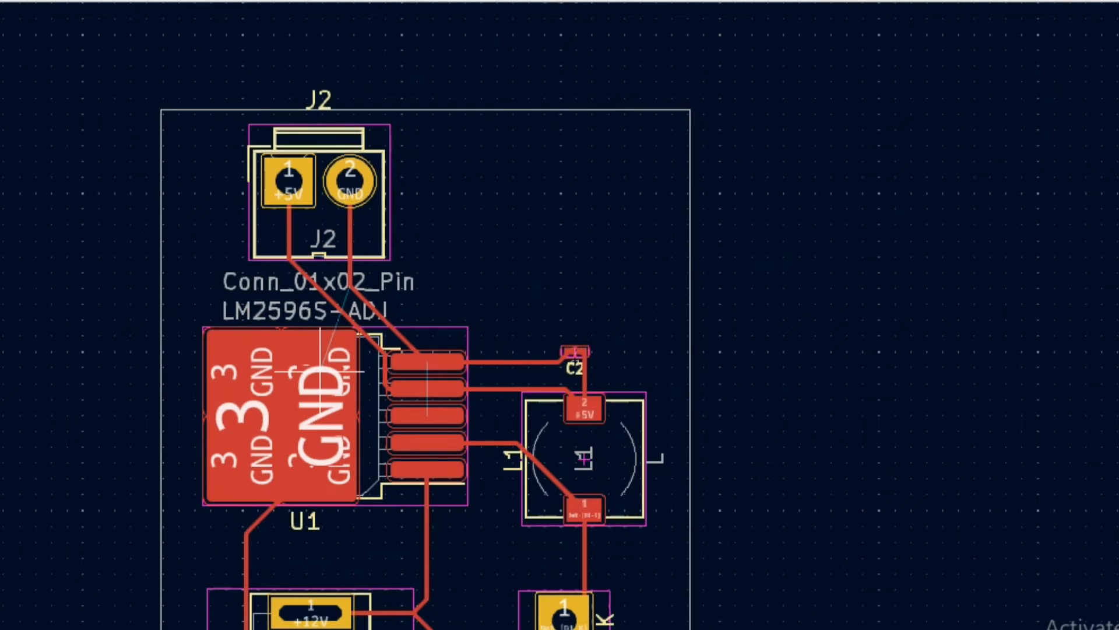
# Step: Examine the board for unrouted connections, especially between U1's large GND tab and J2's GND track
pyautogui.scroll(2, 320, 371)
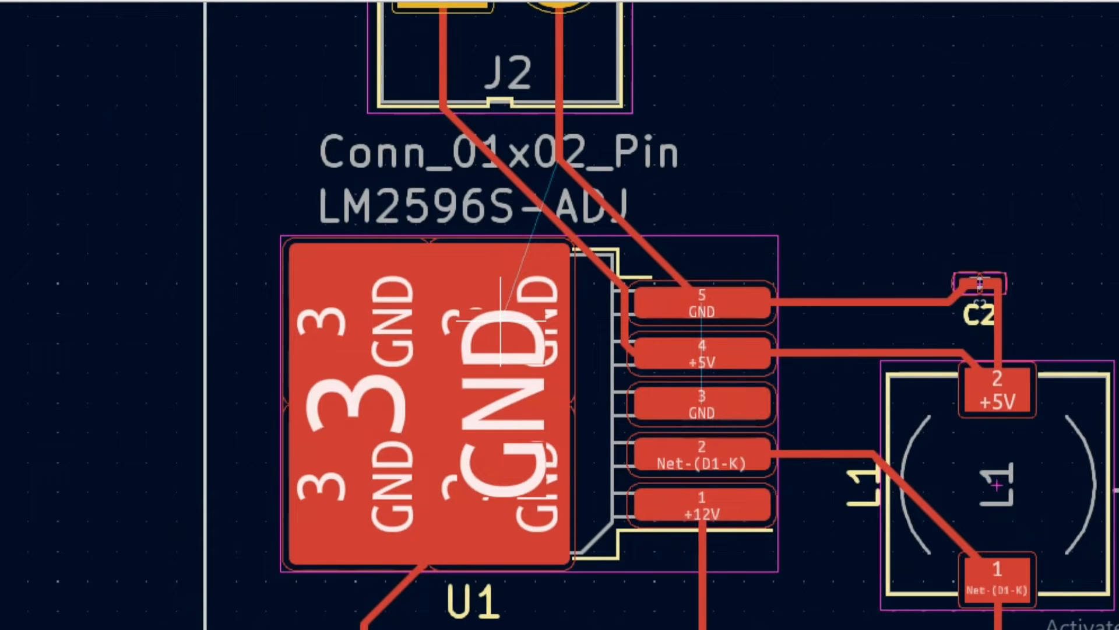
pyautogui.scroll(-4, 499, 320)
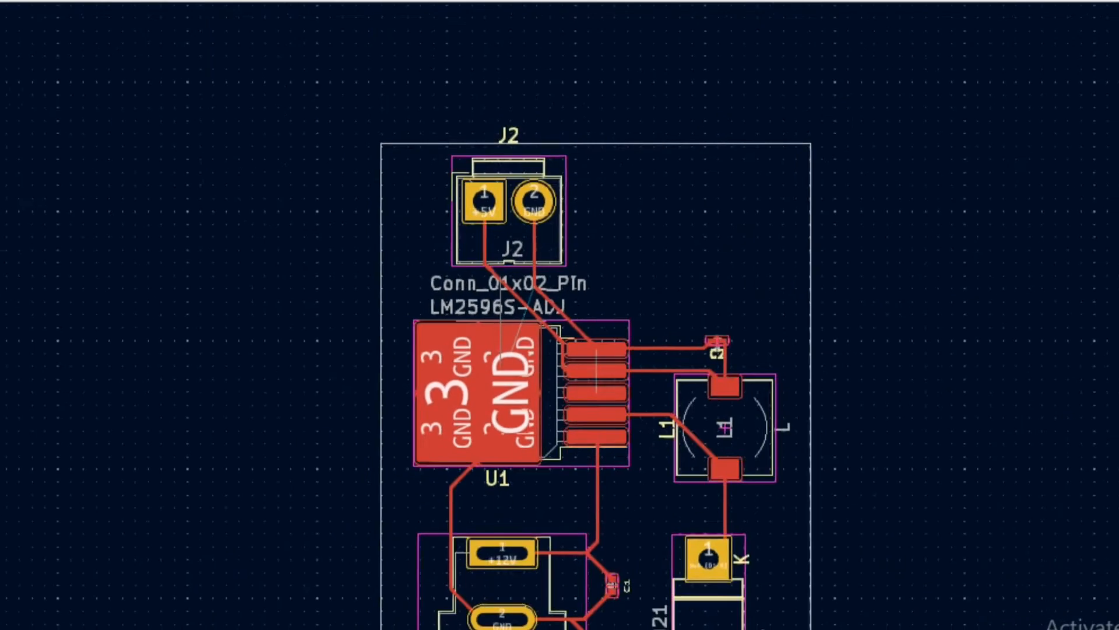
pyautogui.scroll(-1, 499, 321)
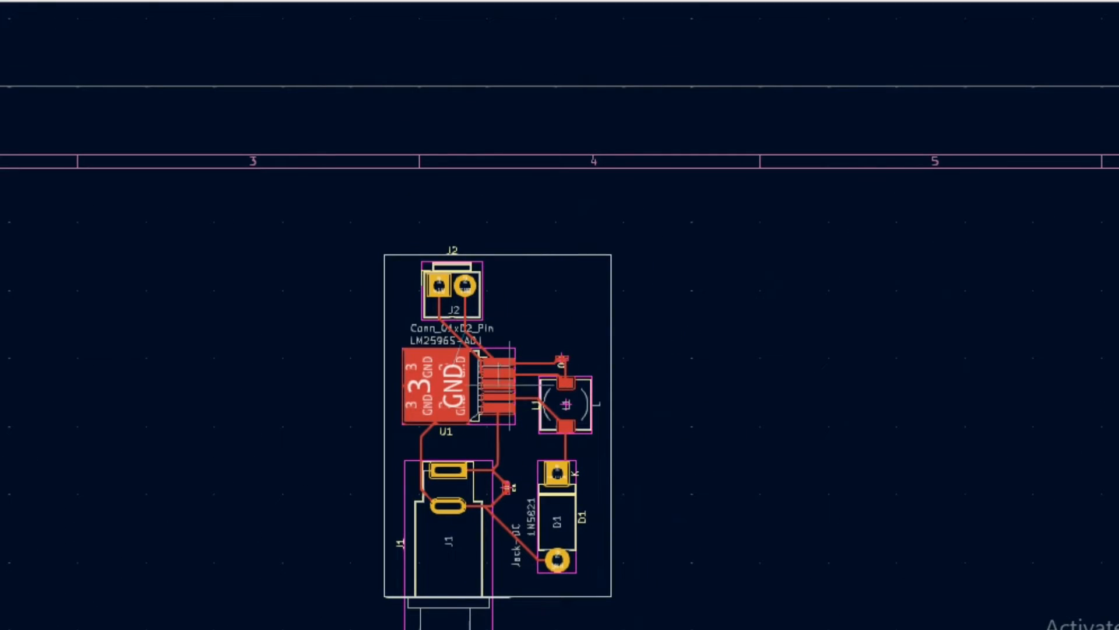
pyautogui.scroll(-1, 505, 498)
pyautogui.scroll(3, 500, 321)
pyautogui.scroll(-2, 501, 321)
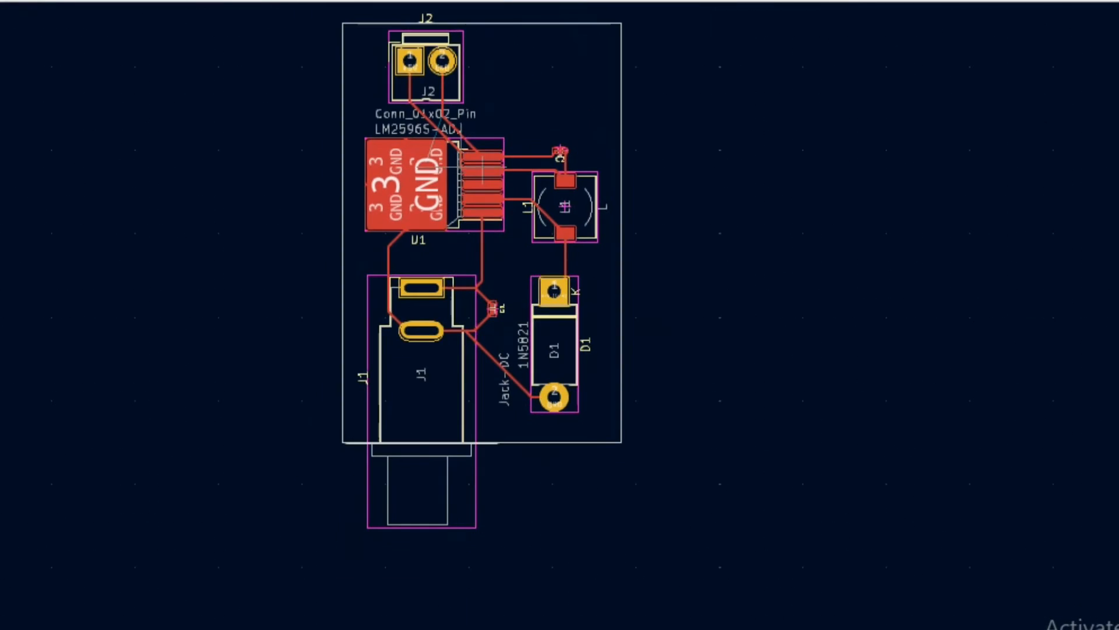
pyautogui.scroll(1, 483, 169)
pyautogui.scroll(-2, 520, 332)
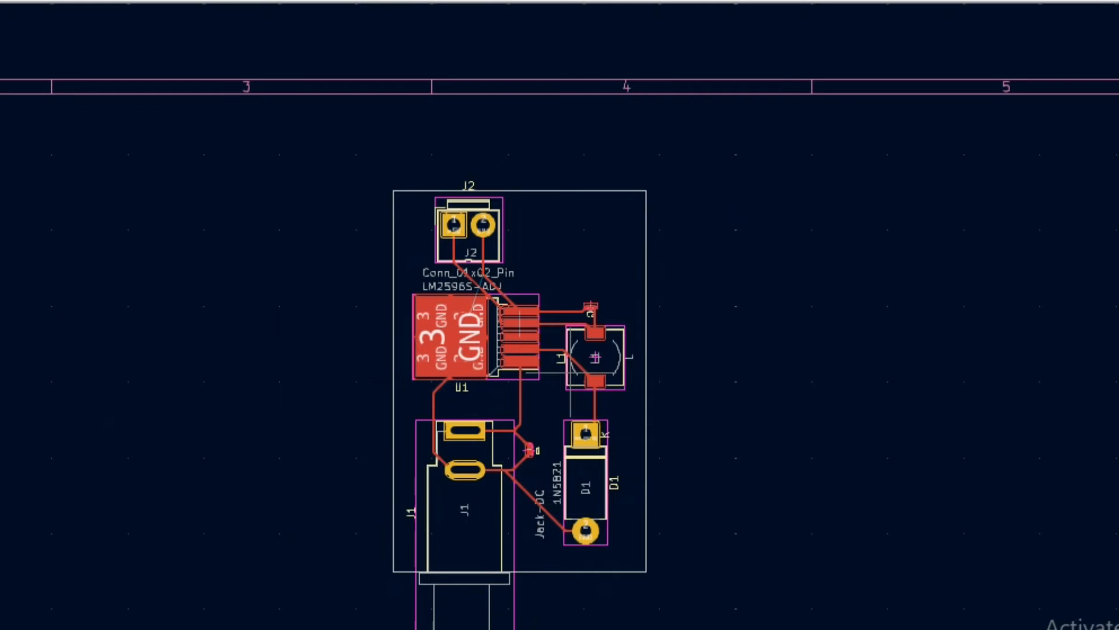
pyautogui.scroll(-1, 500, 321)
pyautogui.scroll(2, 500, 320)
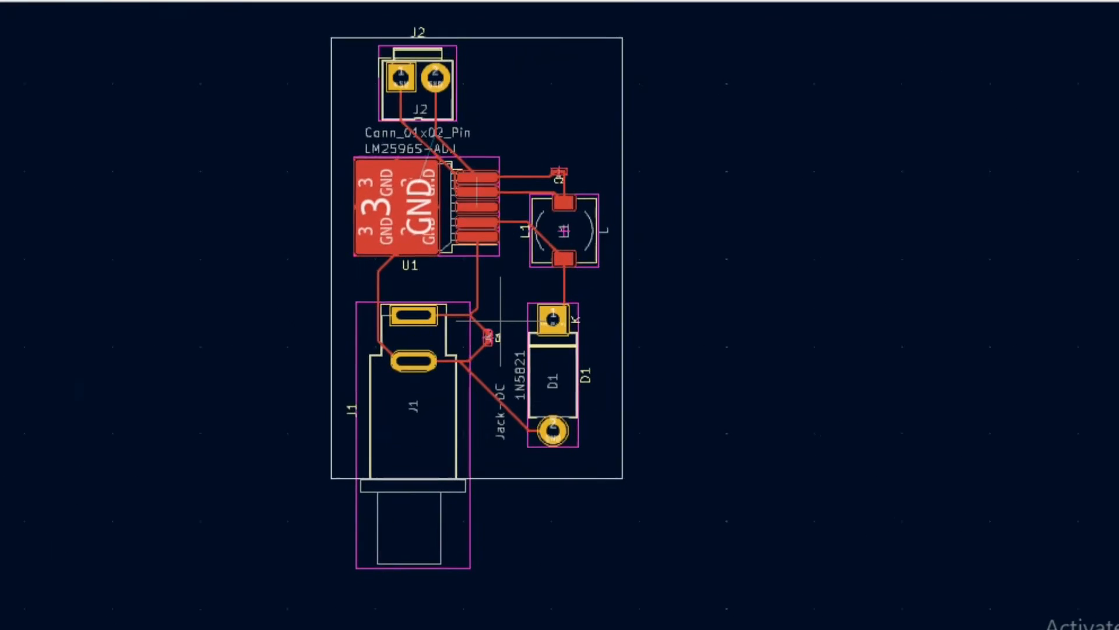
pyautogui.scroll(-1, 500, 320)
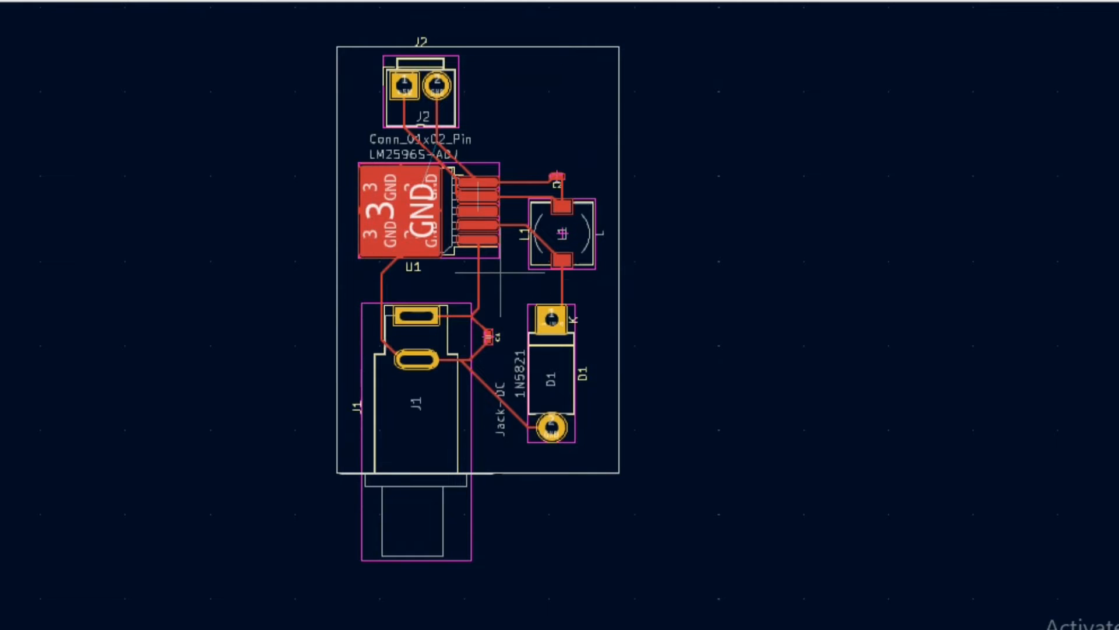
pyautogui.scroll(1, 500, 272)
pyautogui.scroll(1, 416, 170)
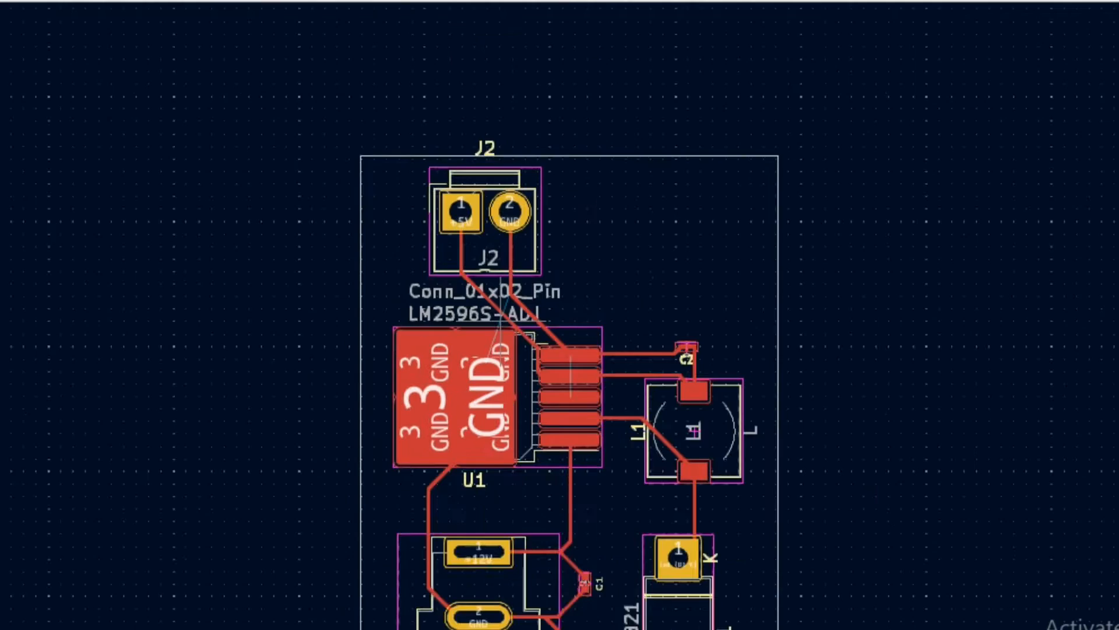
pyautogui.scroll(2, 502, 322)
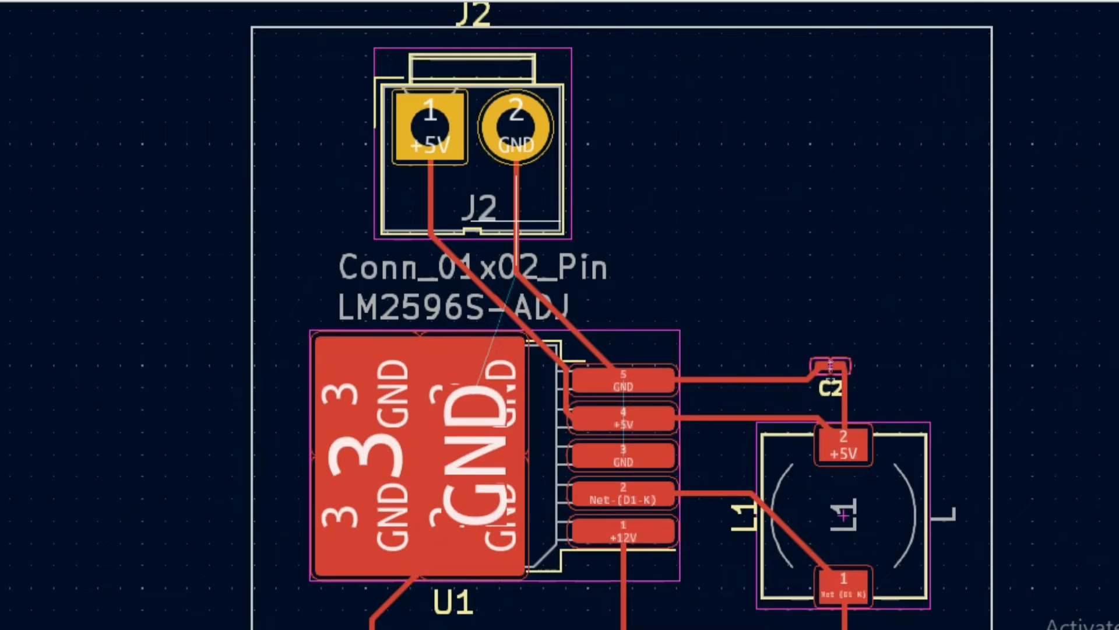
pyautogui.scroll(1, 516, 220)
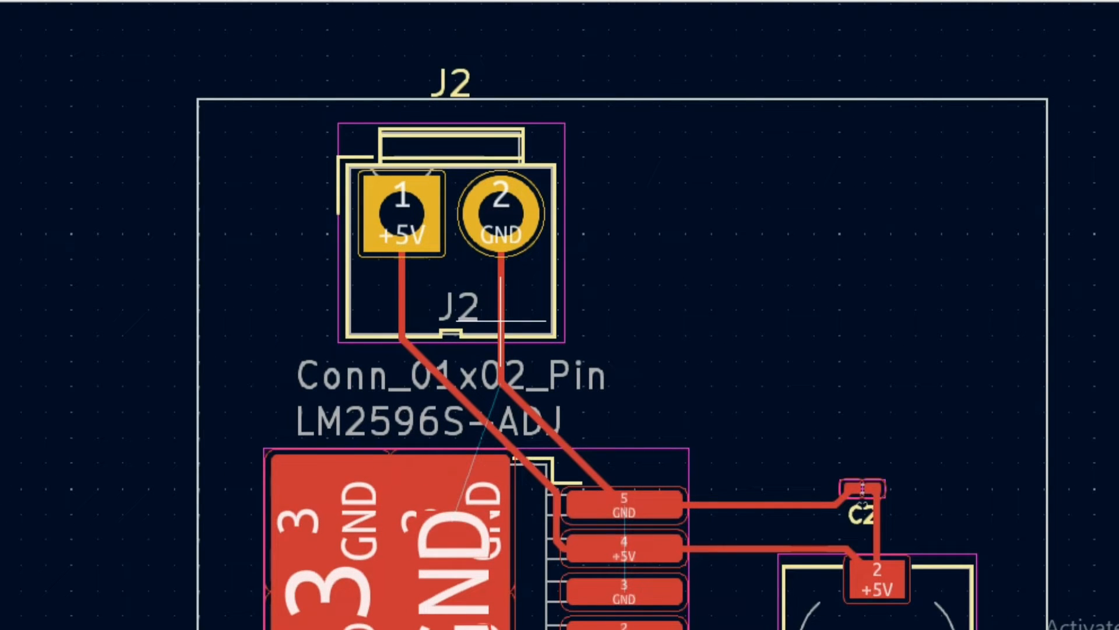
pyautogui.press('`')
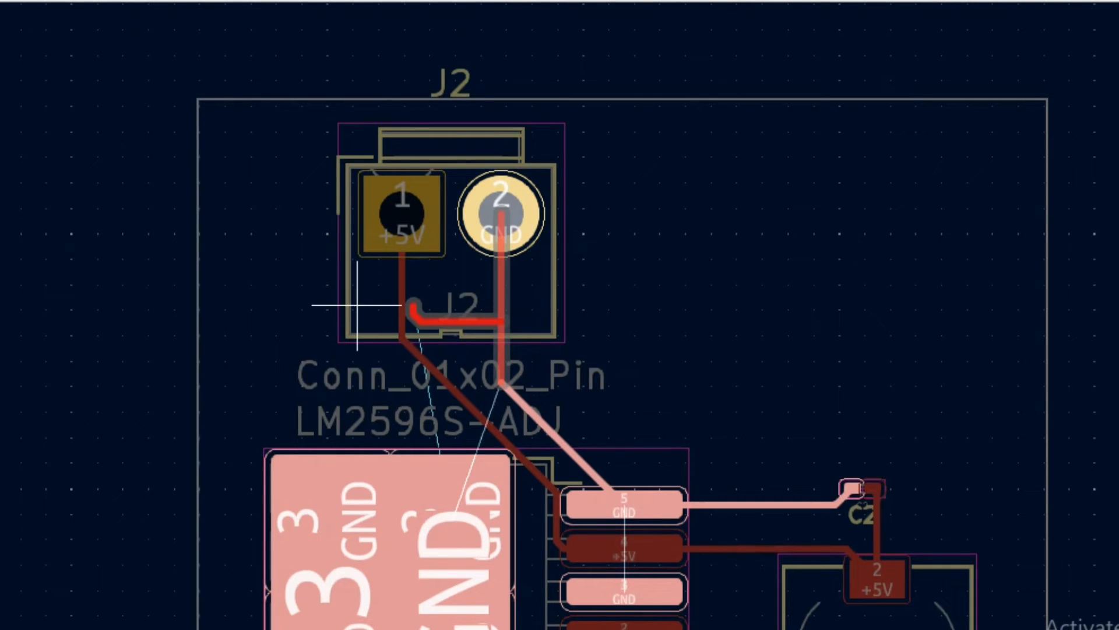
pyautogui.press('x')
pyautogui.press('Escape')
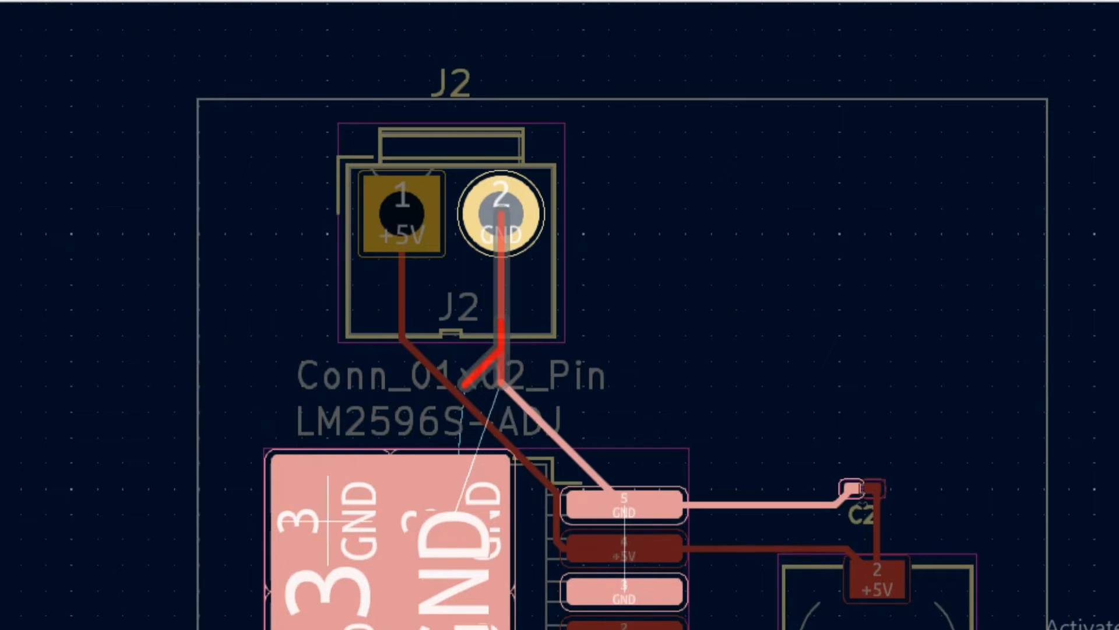
pyautogui.scroll(-6, 500, 321)
pyautogui.scroll(4, 500, 321)
pyautogui.press('x')
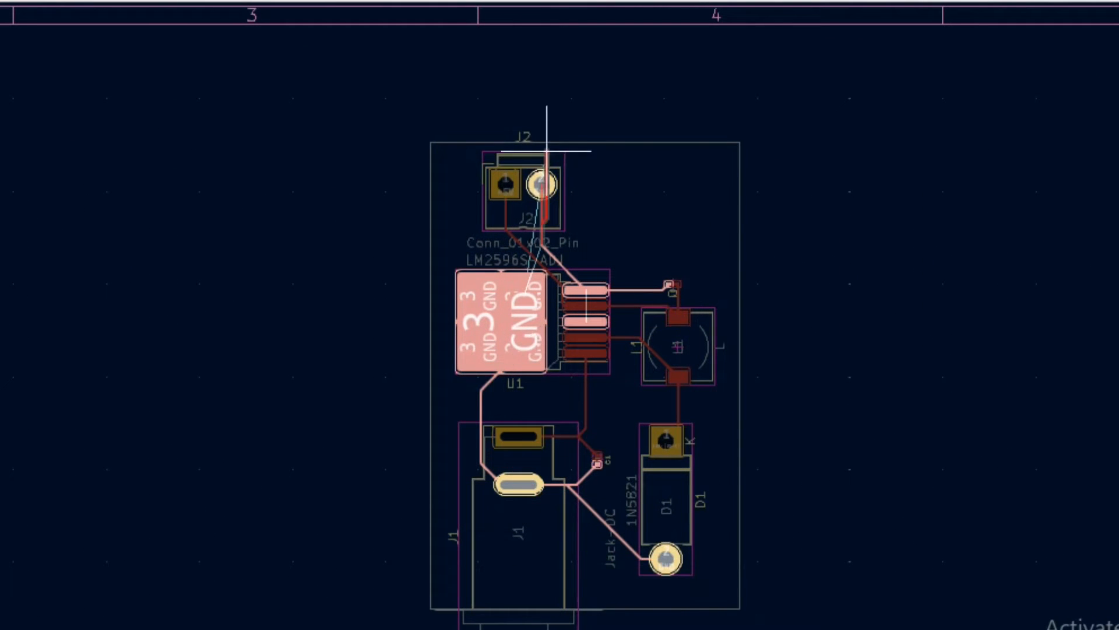
pyautogui.scroll(6, 521, 291)
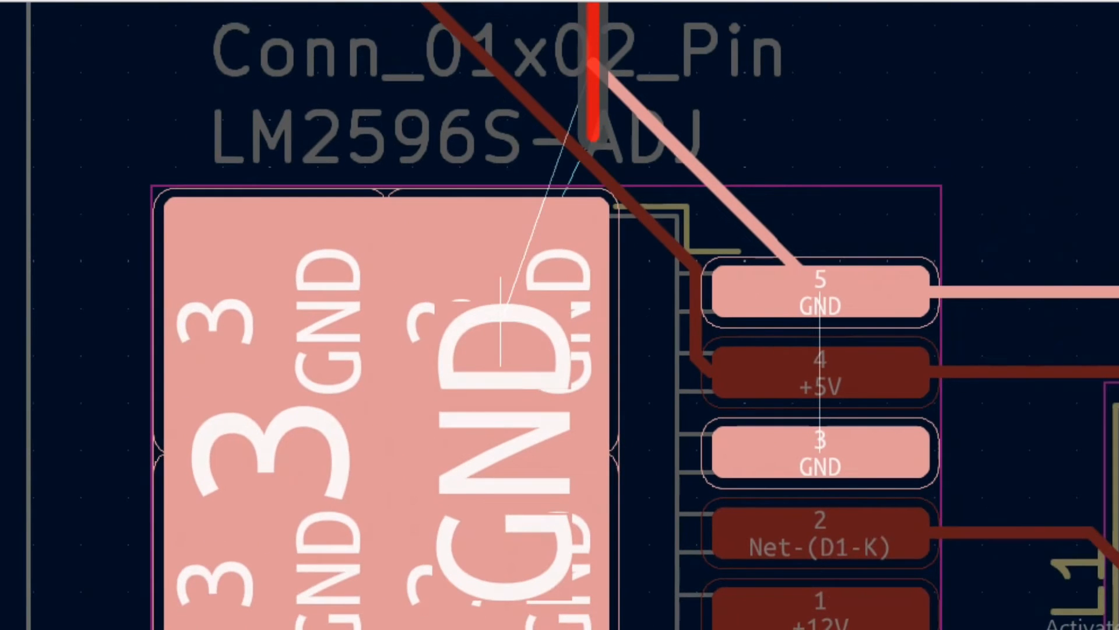
pyautogui.scroll(5, 500, 321)
pyautogui.scroll(-9, 500, 320)
pyautogui.scroll(5, 510, 192)
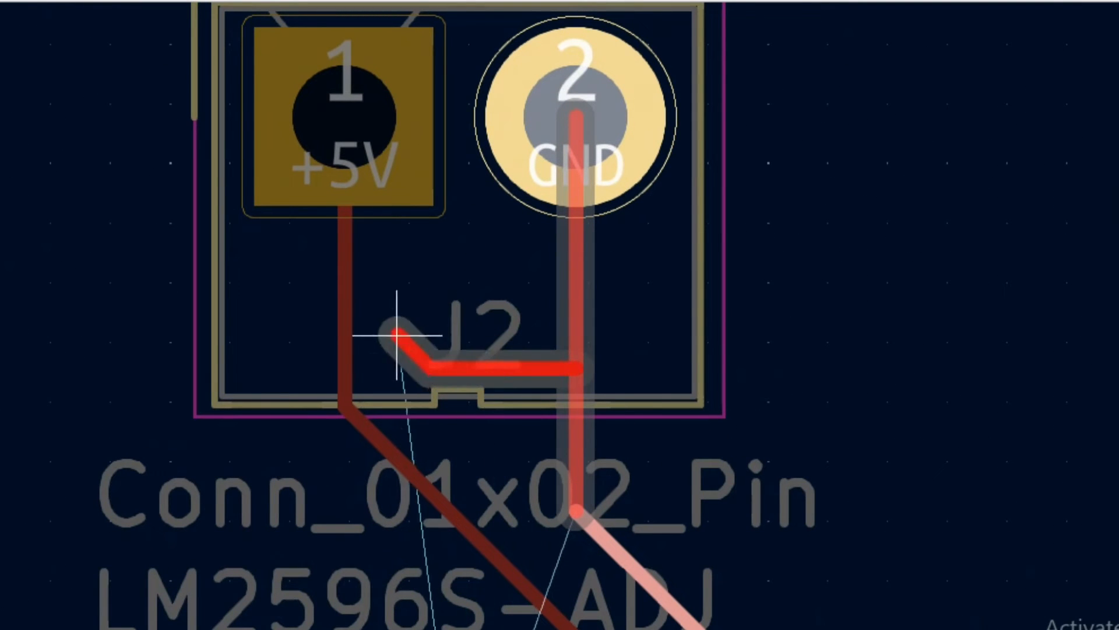
pyautogui.scroll(-3, 549, 311)
pyautogui.scroll(-3, 573, 385)
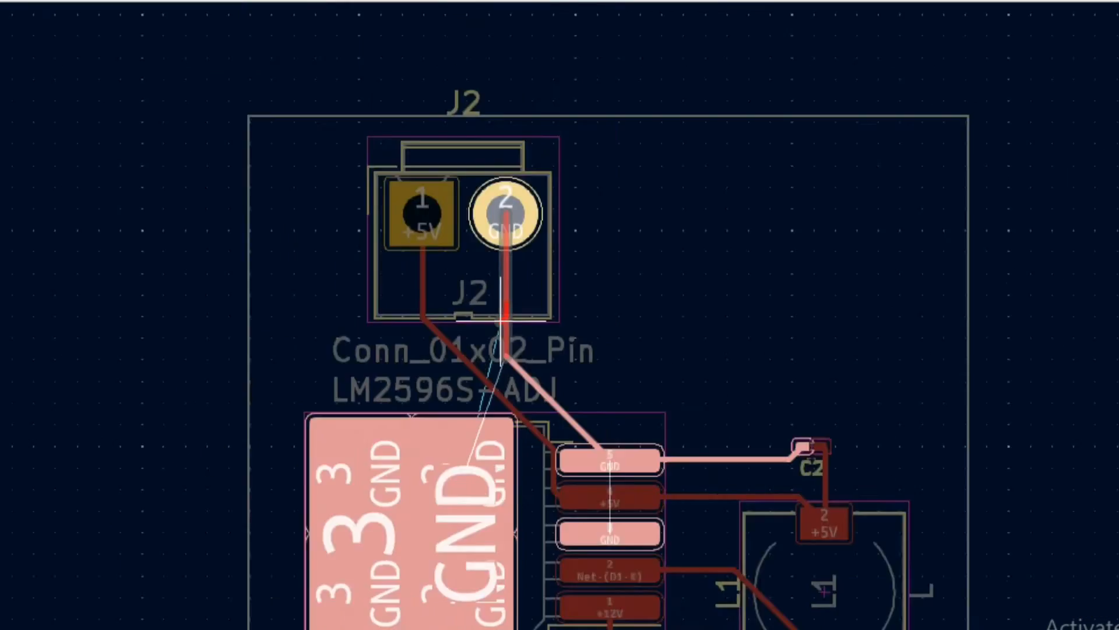
pyautogui.scroll(1, 500, 321)
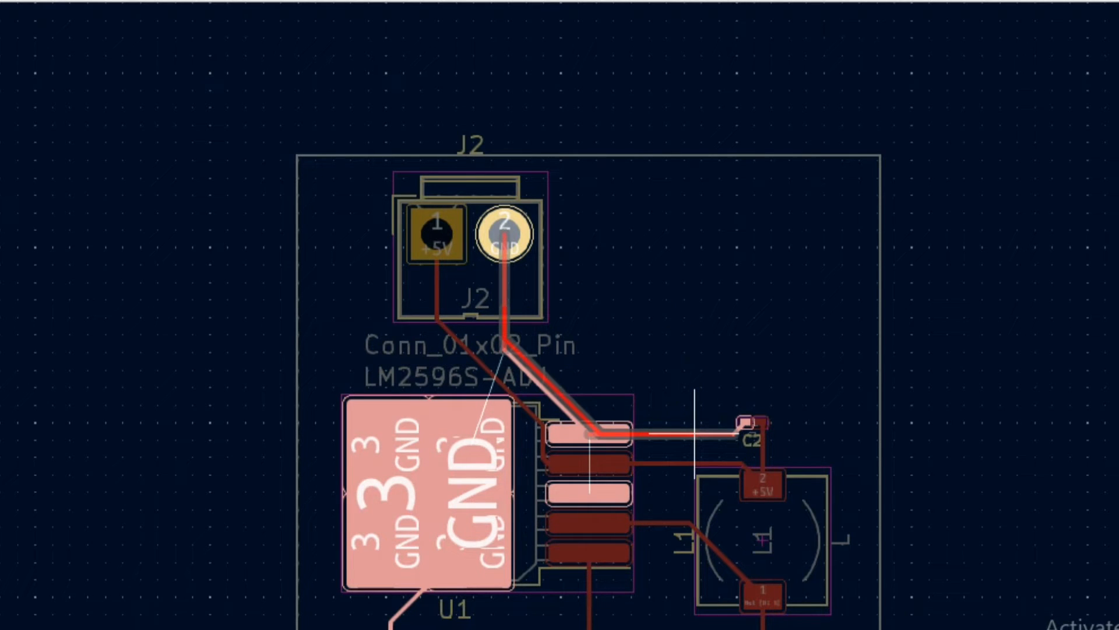
pyautogui.click(746, 423)
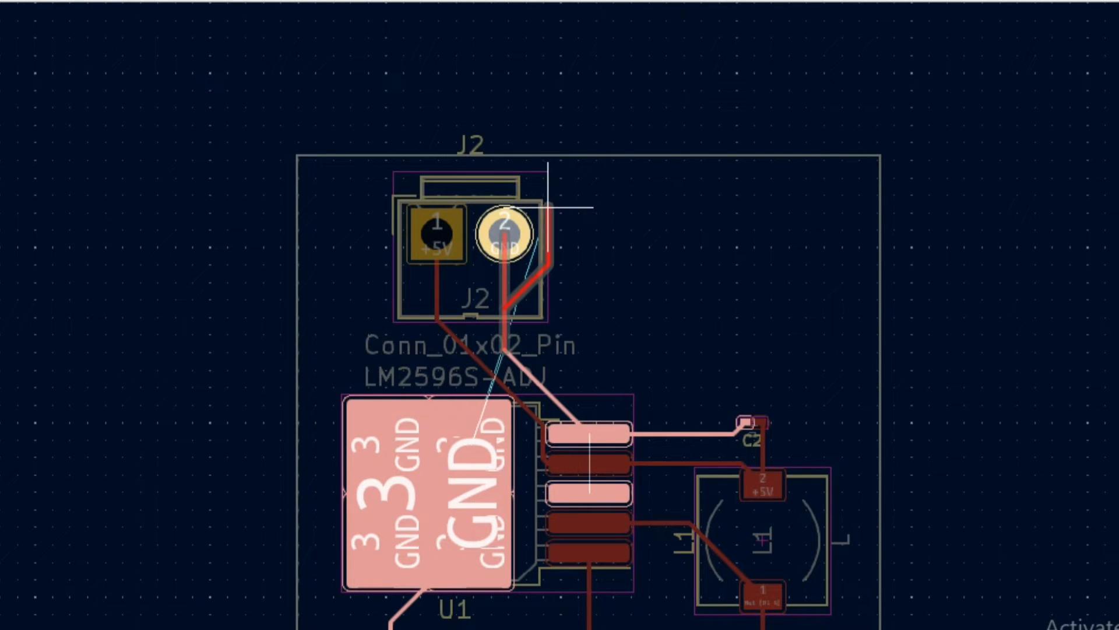
# Step: Try to route a GND track from J2's GND track around the outside of both J2 pads to U1's large GND tab
pyautogui.click(524, 186)
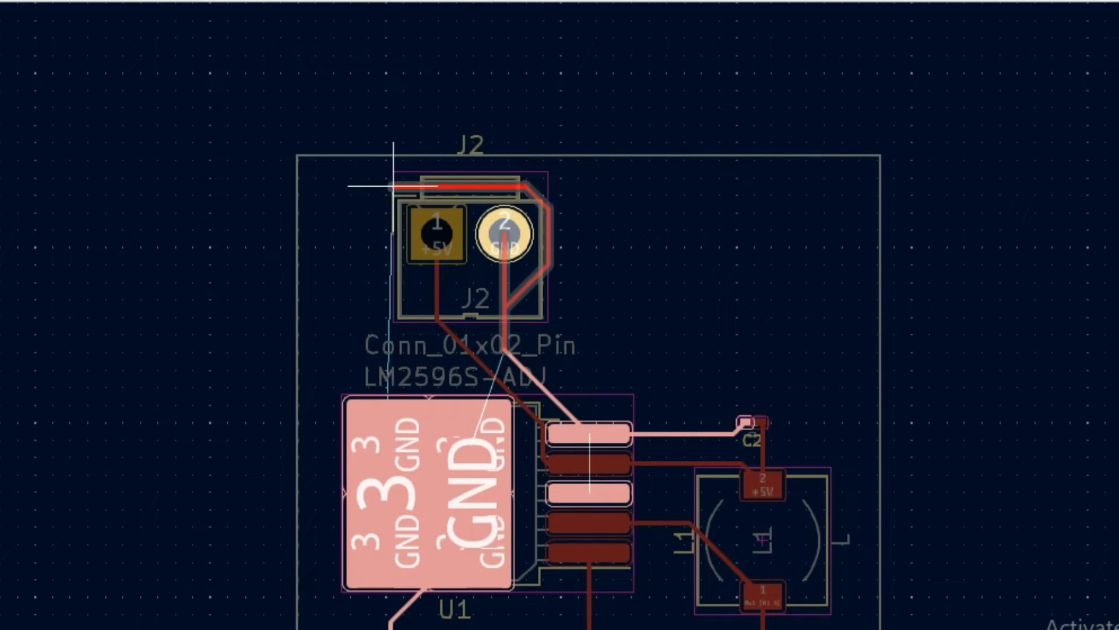
pyautogui.click(367, 207)
pyautogui.click(385, 445)
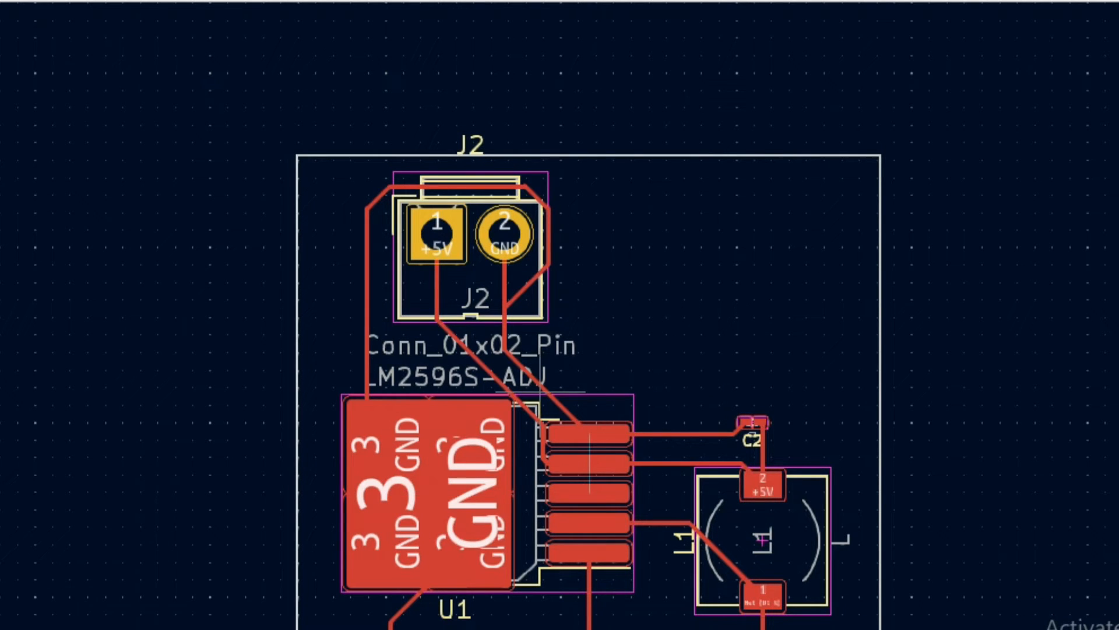
pyautogui.scroll(1, 542, 388)
pyautogui.scroll(6, 433, 214)
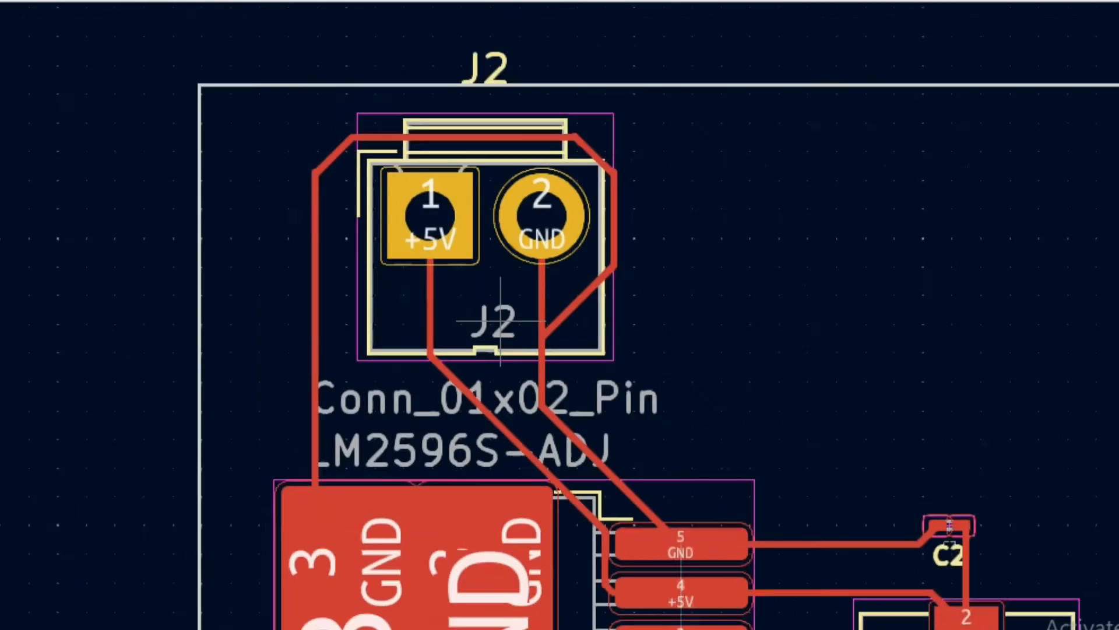
pyautogui.scroll(-8, 501, 321)
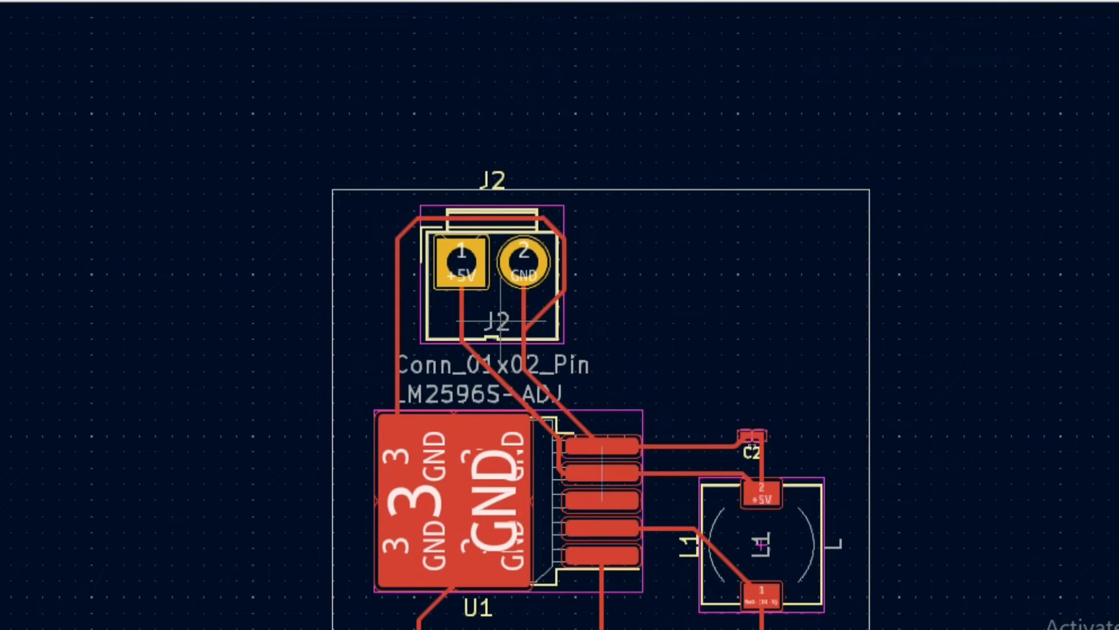
pyautogui.hotkey('ctrl', 'z')
# Step: Reroute J2's GND track to U1 pin 5 with a diagonal section from the pad and a straight vertical section to the pin
pyautogui.scroll(5, 537, 506)
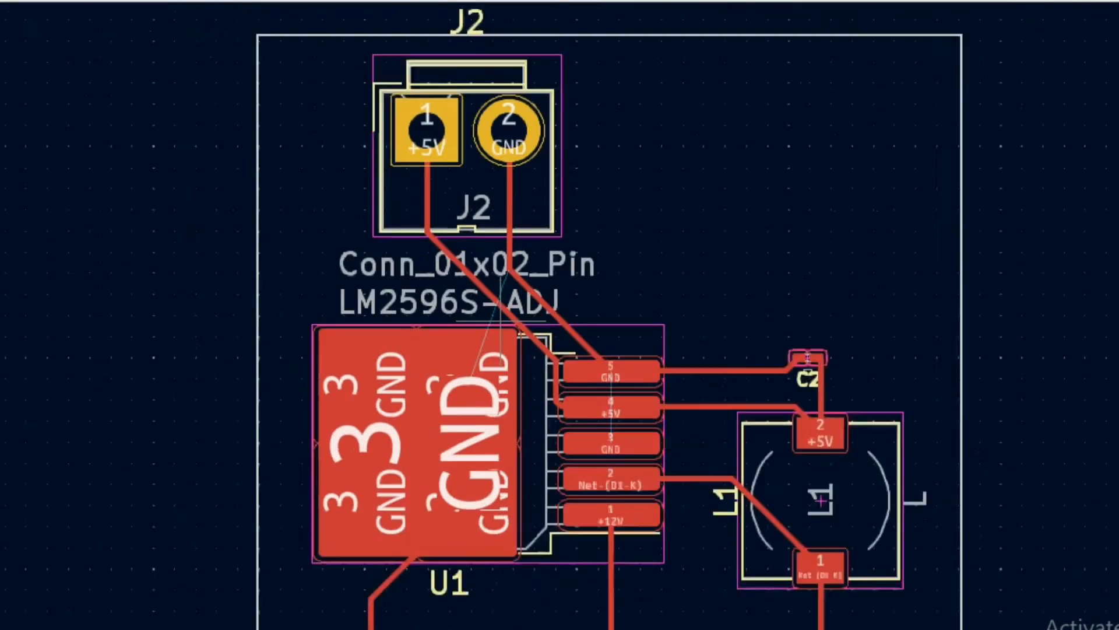
pyautogui.click(555, 290)
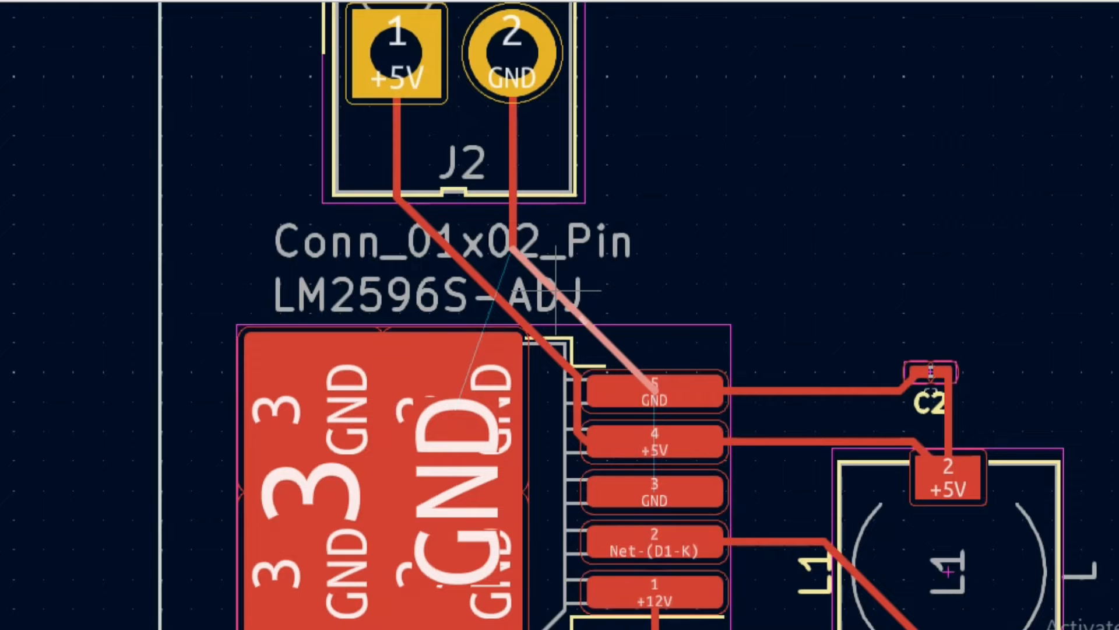
pyautogui.moveTo(556, 290); pyautogui.dragTo(635, 219)
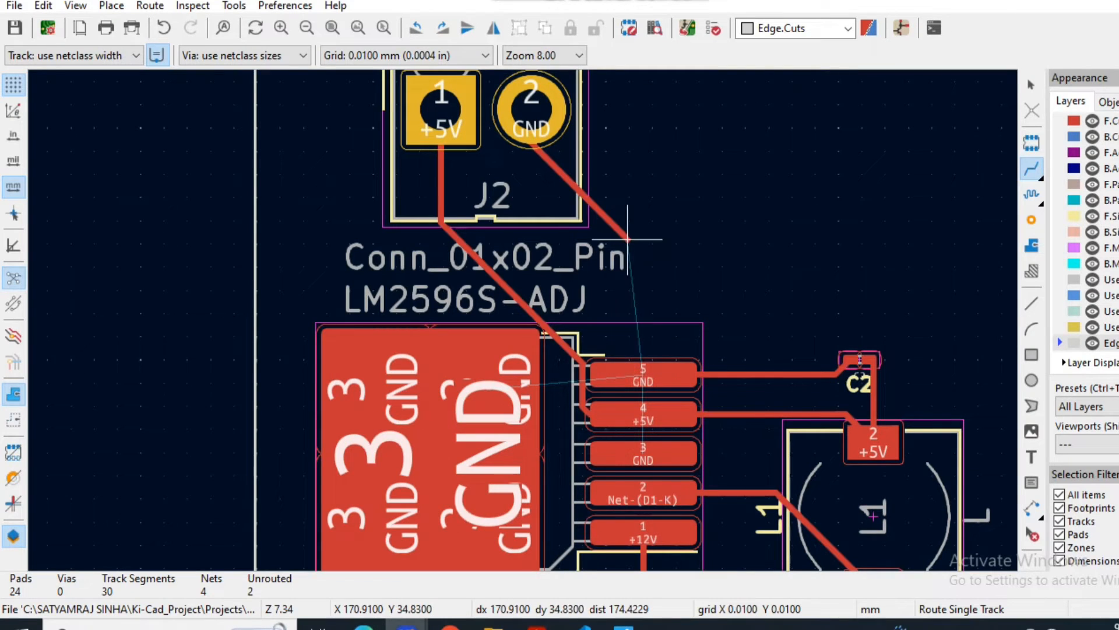
pyautogui.click(627, 239)
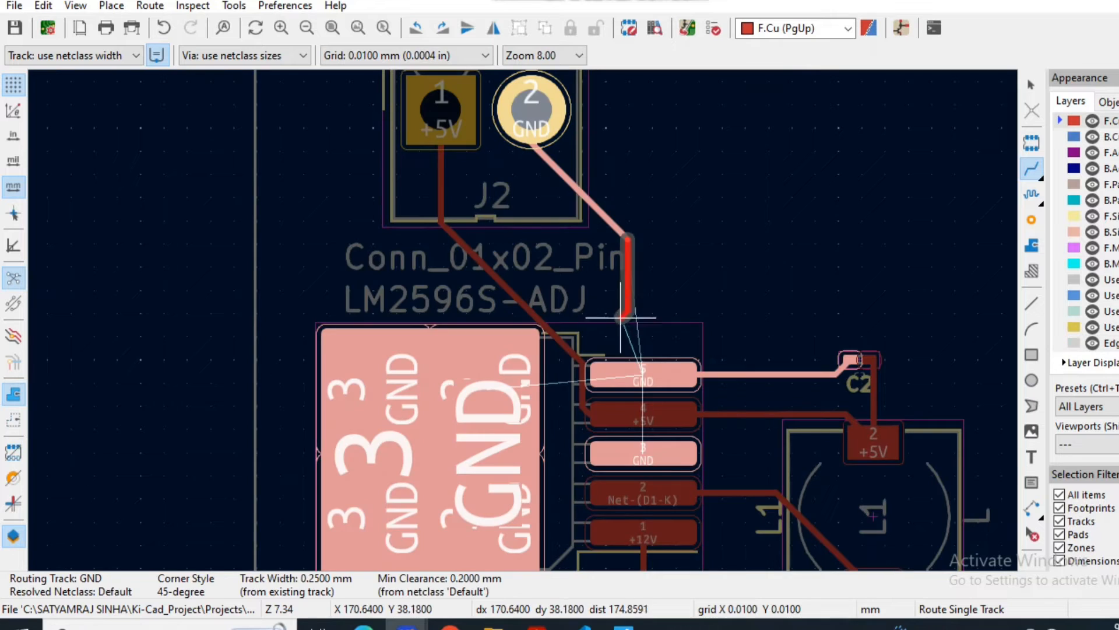
pyautogui.click(642, 376)
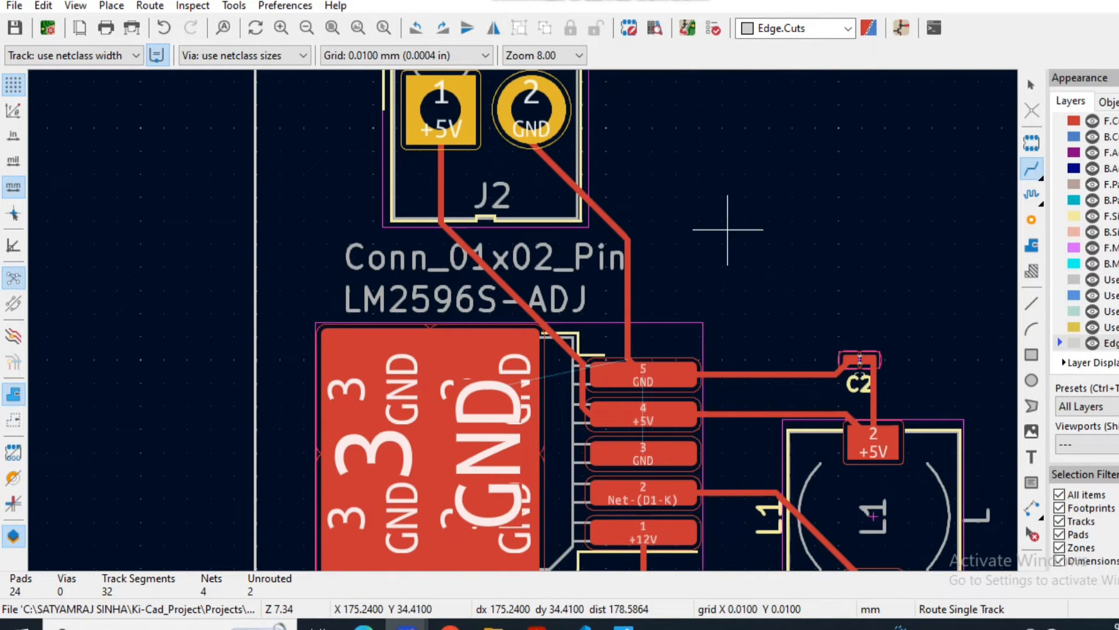
pyautogui.press('Escape')
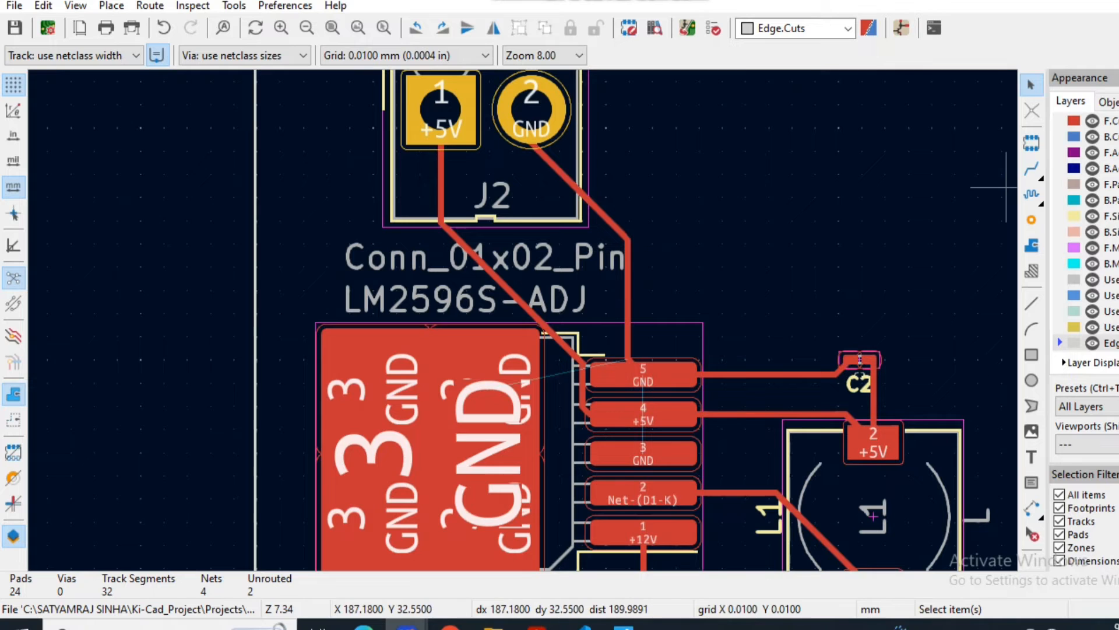
# Step: Route a GND track from the corner of J2's GND track towards the +5V track and place a through via just before it
pyautogui.press('x')
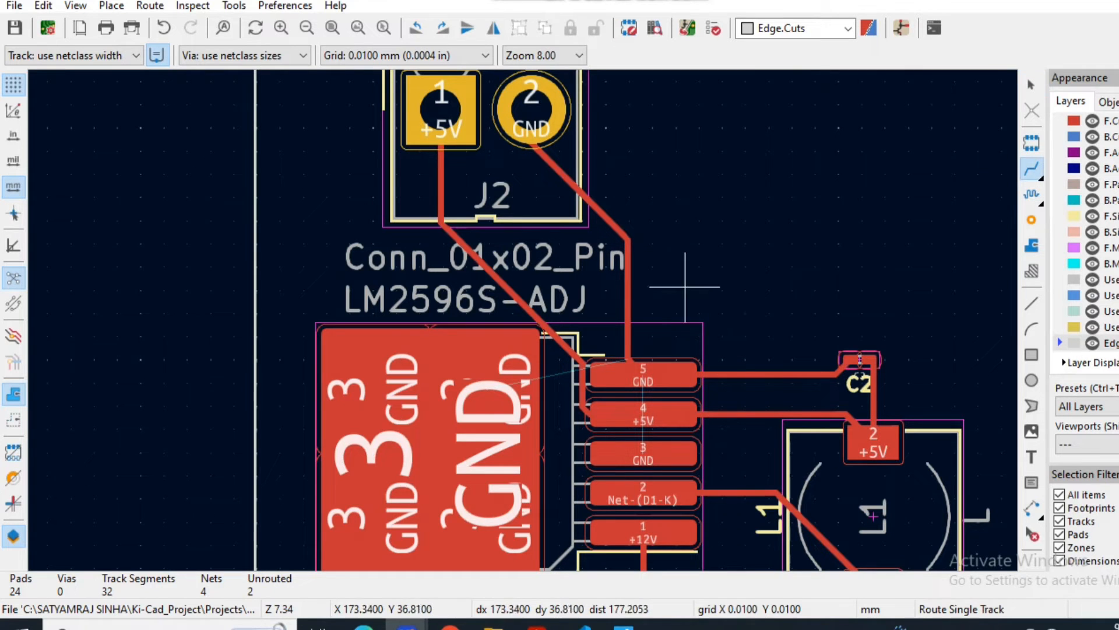
pyautogui.click(627, 242)
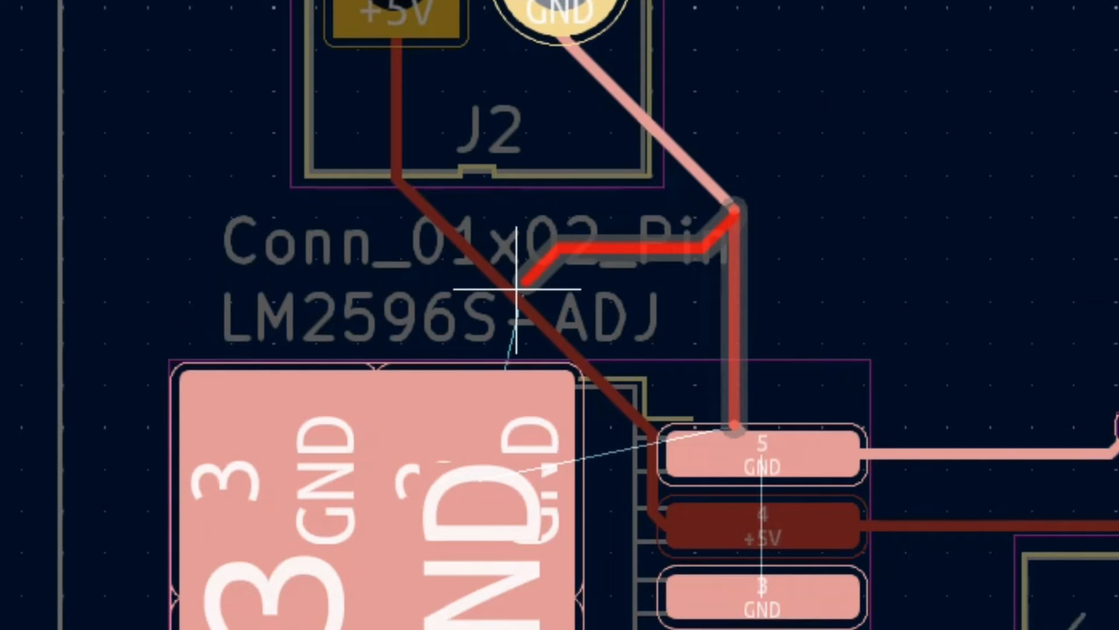
pyautogui.rightClick(514, 246)
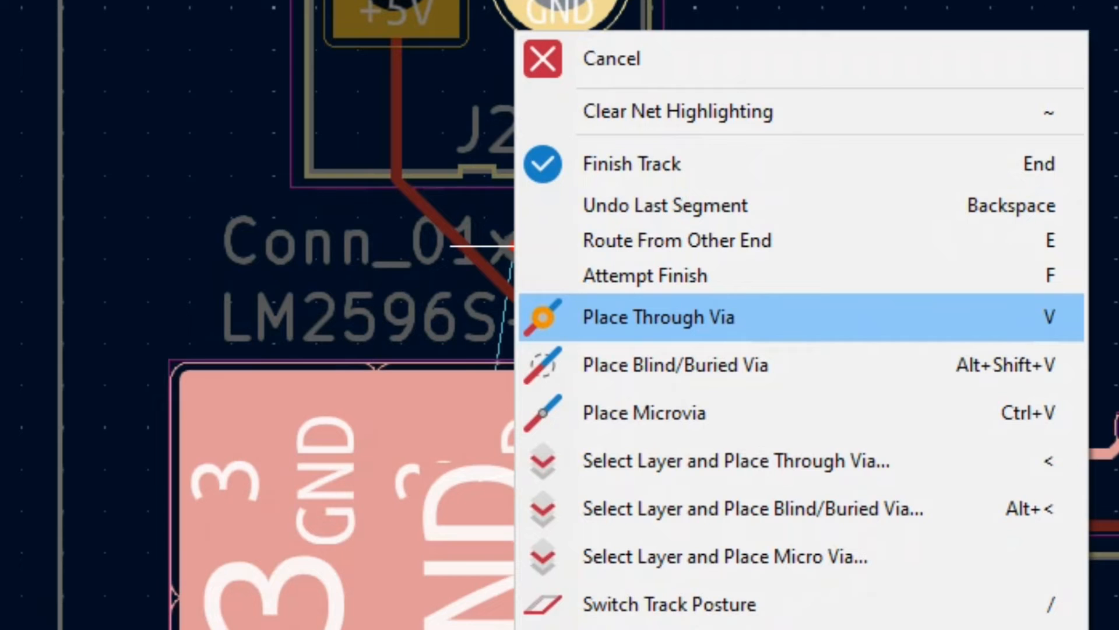
pyautogui.click(659, 317)
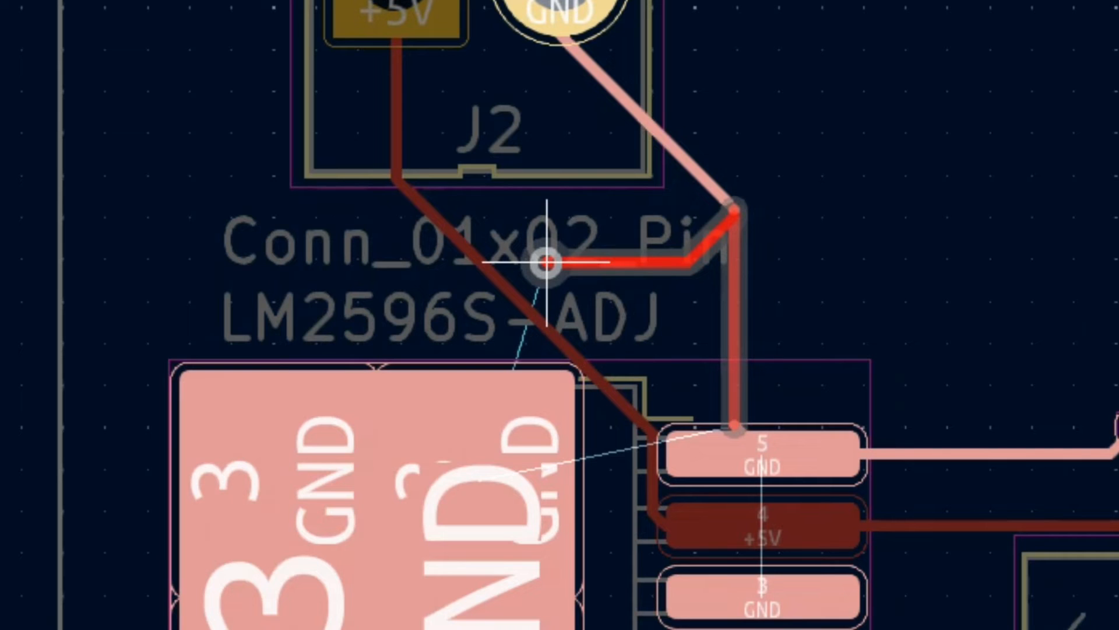
pyautogui.click(547, 262)
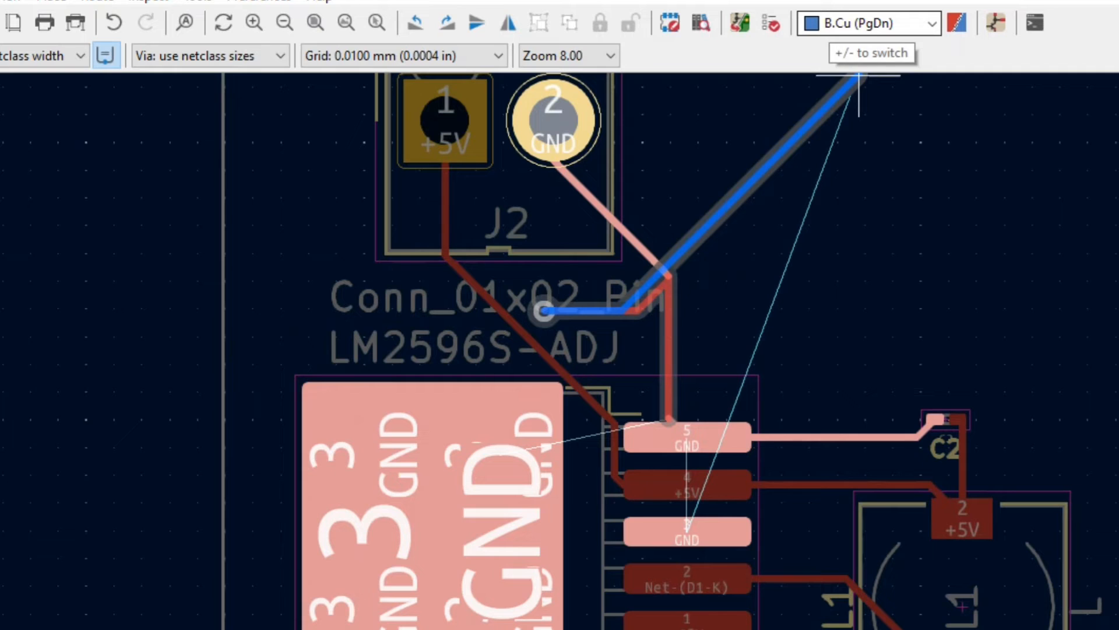
pyautogui.click(837, 25)
pyautogui.click(837, 24)
pyautogui.click(837, 24)
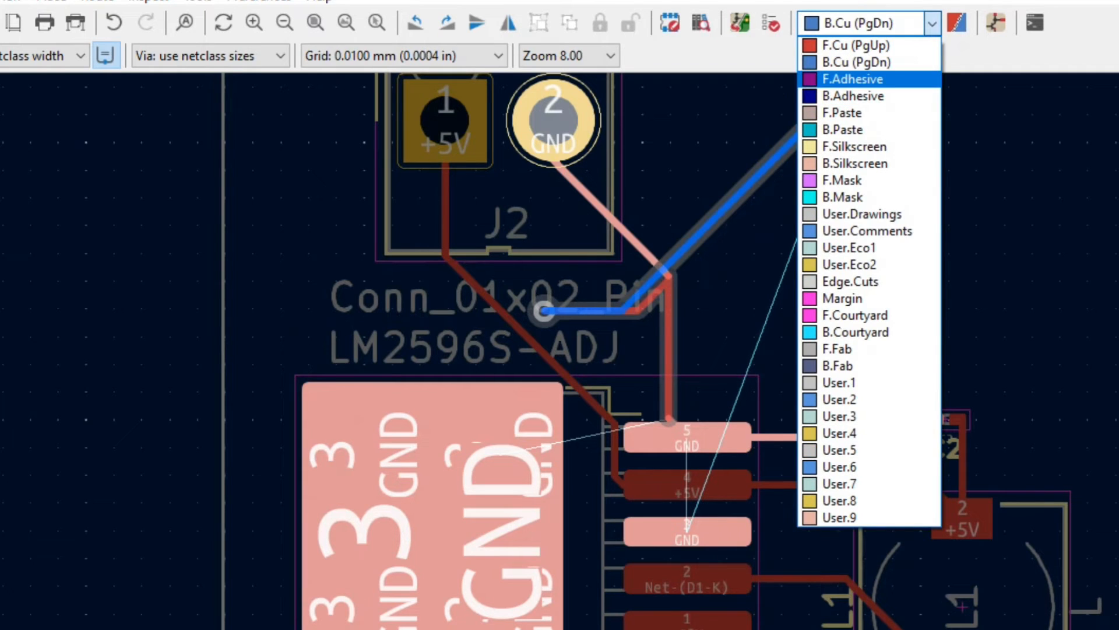
pyautogui.click(839, 26)
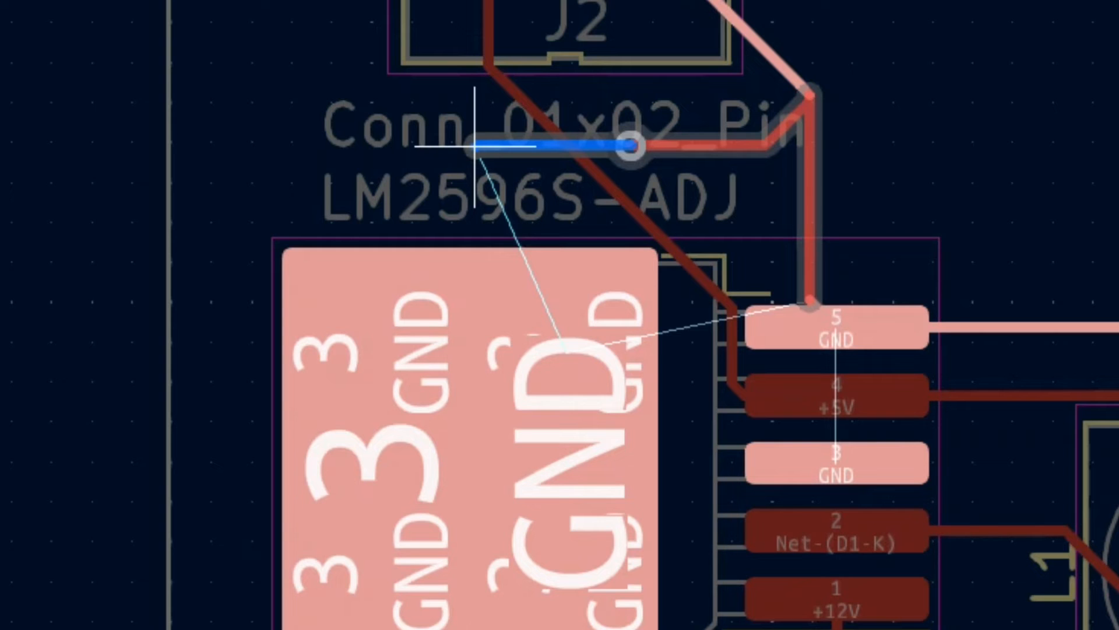
# Step: Route the GND track on B.Cu past the +5V track, place a second through via, and finish at U1's large GND tab
pyautogui.rightClick(463, 147)
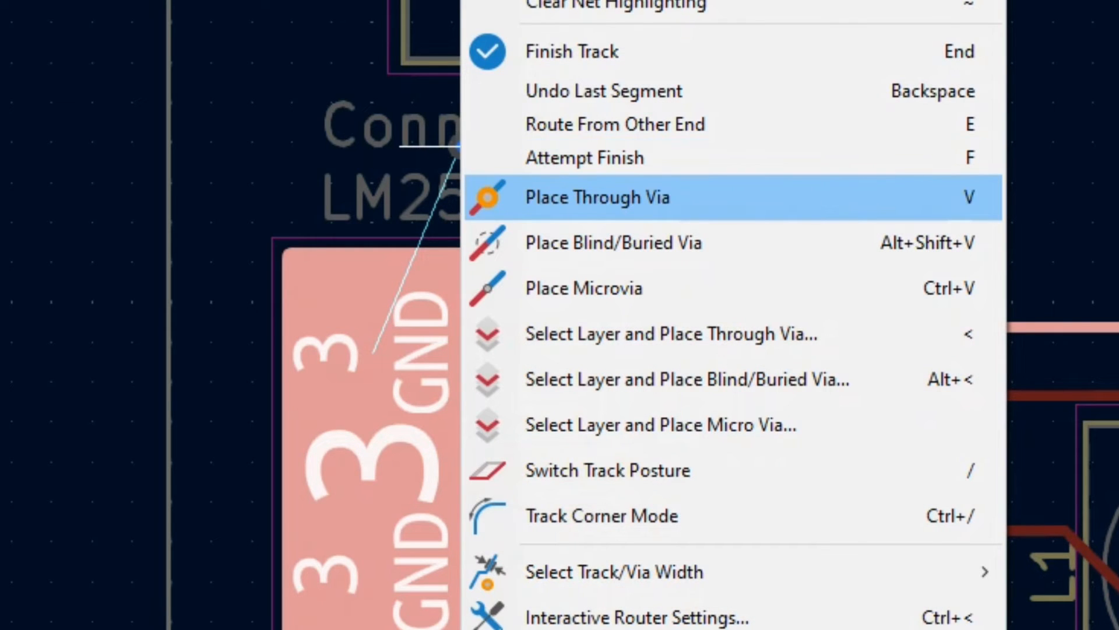
pyautogui.click(600, 197)
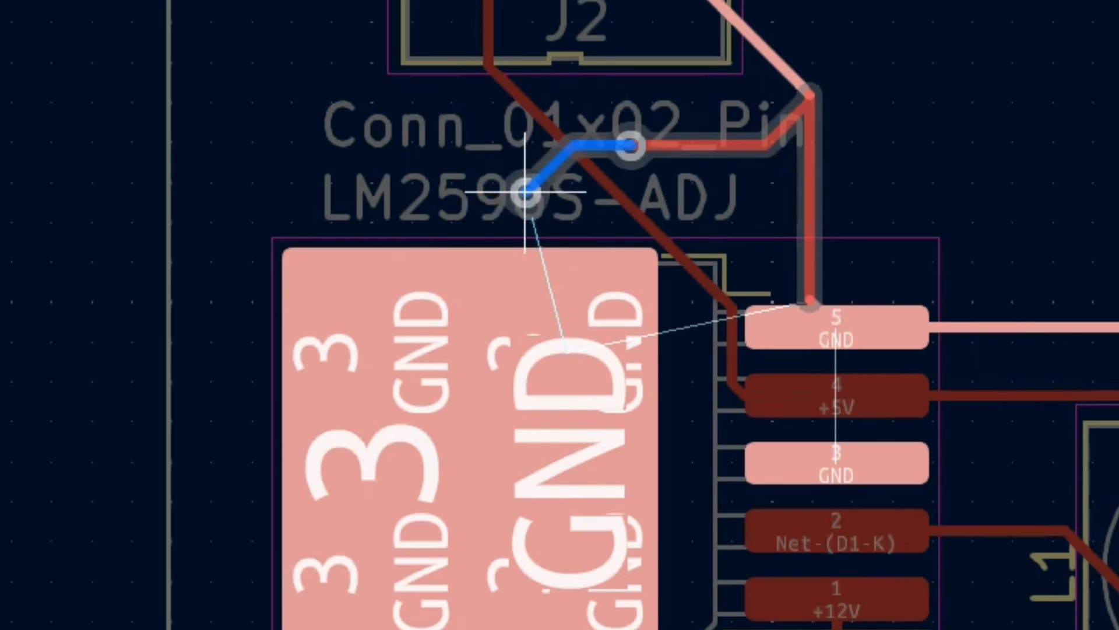
pyautogui.click(443, 174)
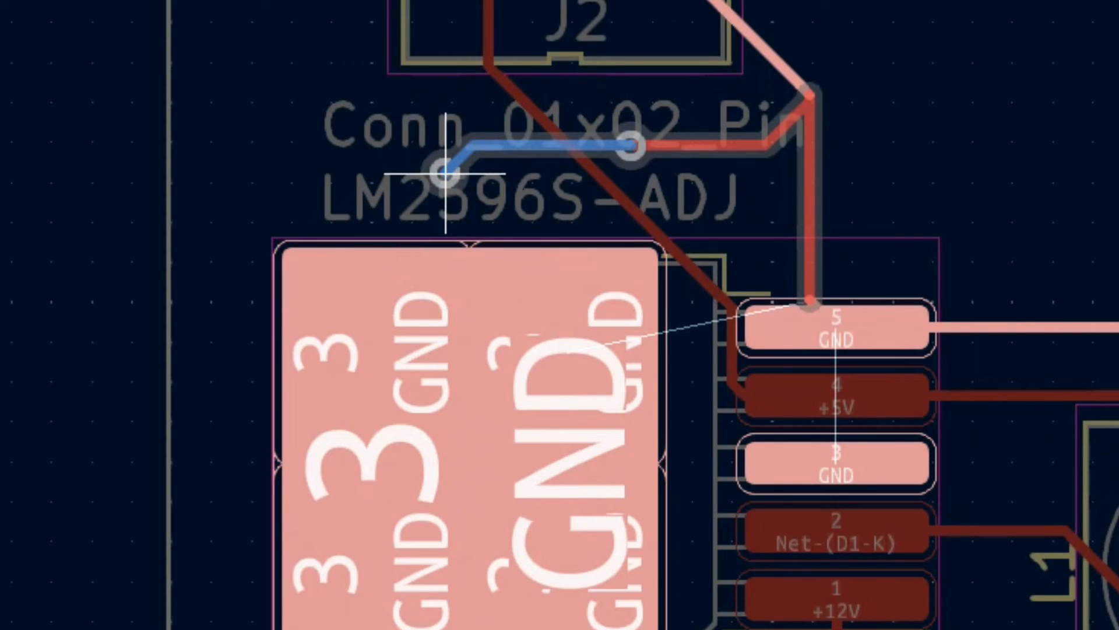
pyautogui.click(470, 464)
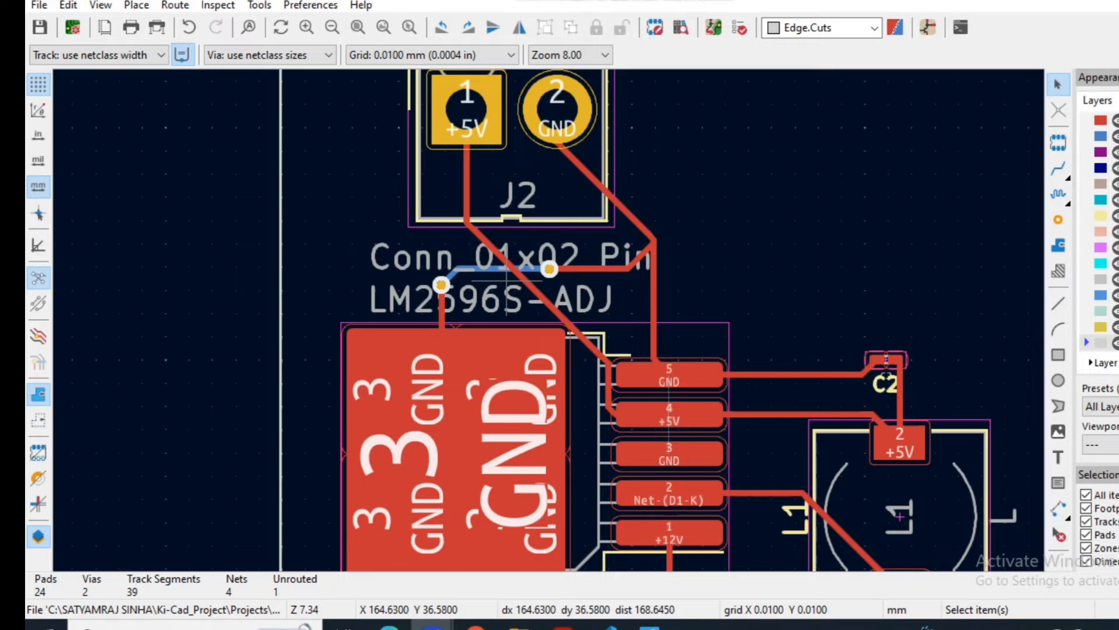
# Step: Remove the diagonal GND section between J1 and D1 and extend D1's horizontal GND track towards J1's body
pyautogui.scroll(-5, 506, 286)
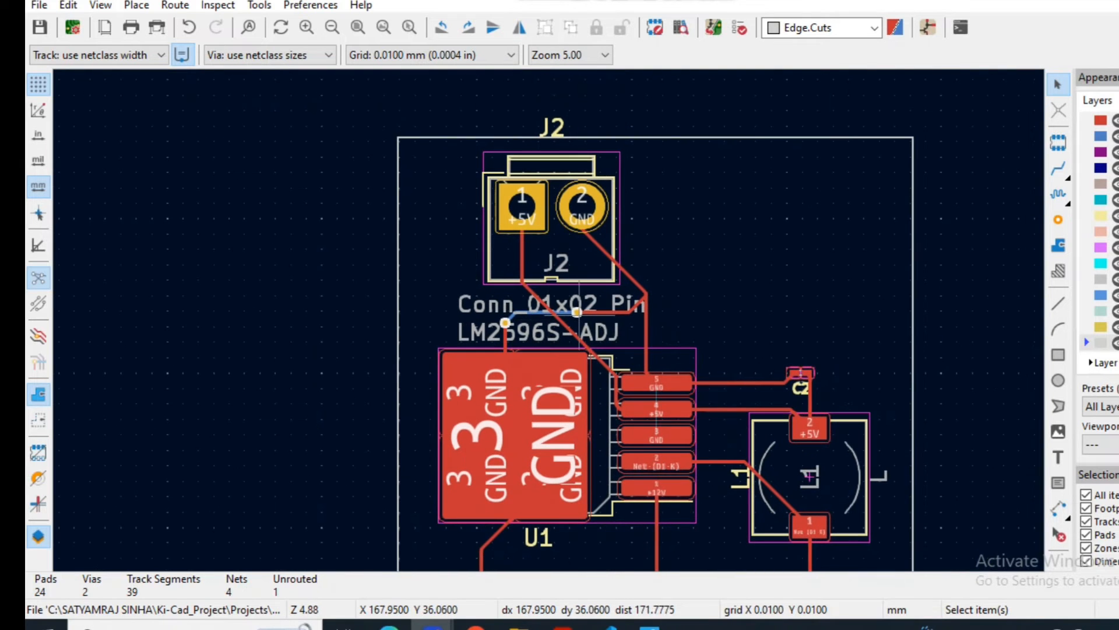
pyautogui.scroll(3, 548, 319)
pyautogui.scroll(-3, 548, 319)
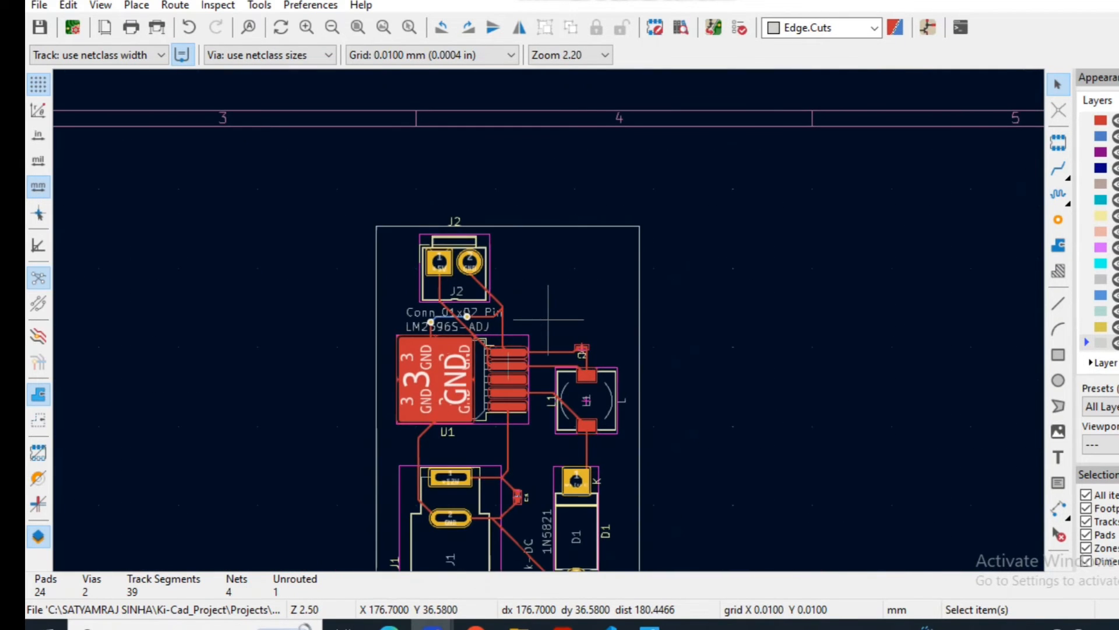
pyautogui.scroll(1, 466, 468)
pyautogui.scroll(-4, 548, 318)
pyautogui.scroll(6, 548, 318)
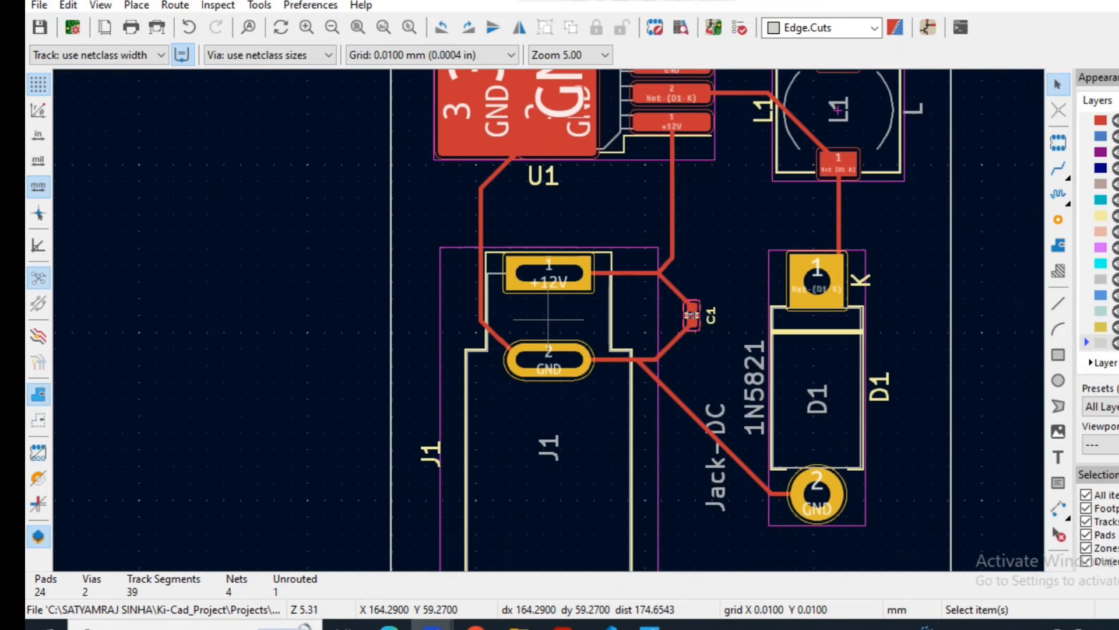
pyautogui.click(699, 420)
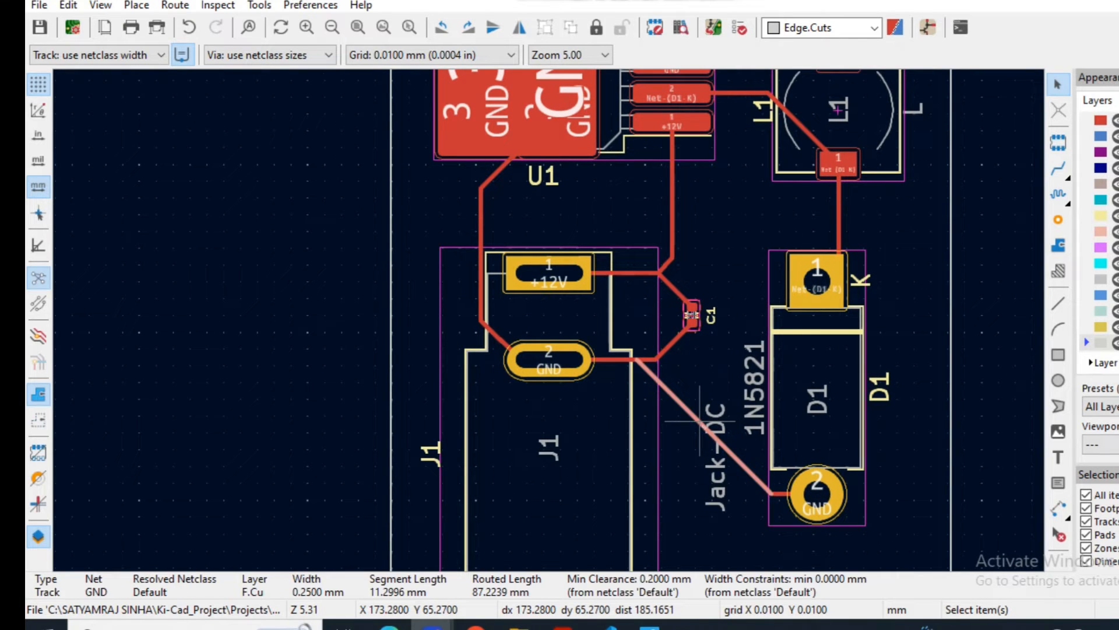
pyautogui.moveTo(699, 420); pyautogui.dragTo(663, 494)
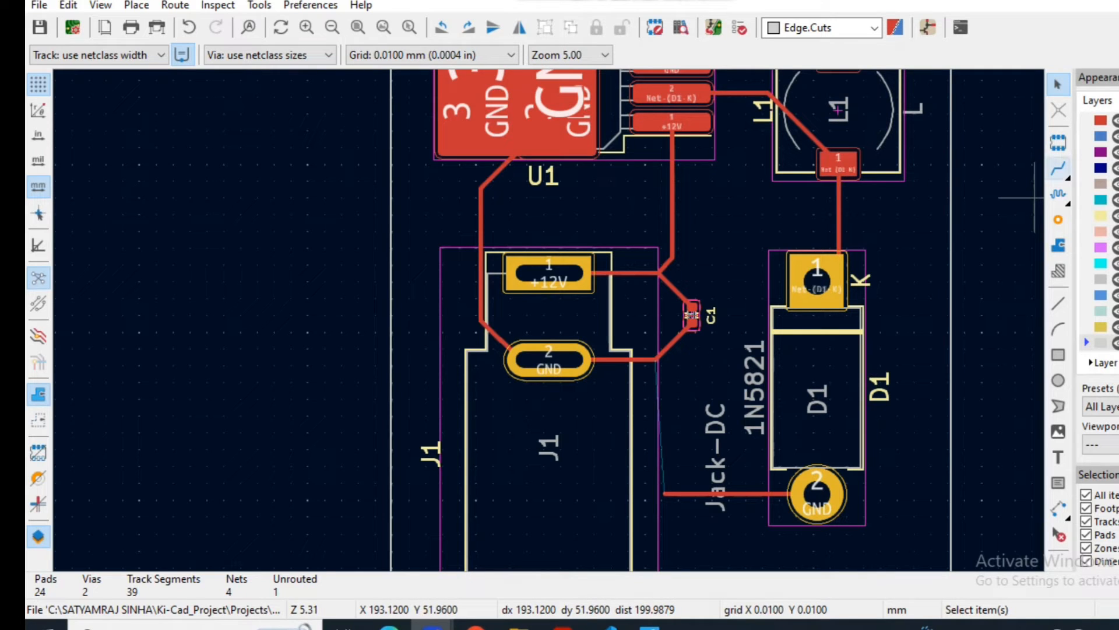
# Step: Route a GND track straight down from the J1–C1 GND junction to D1's horizontal GND track
pyautogui.press('x')
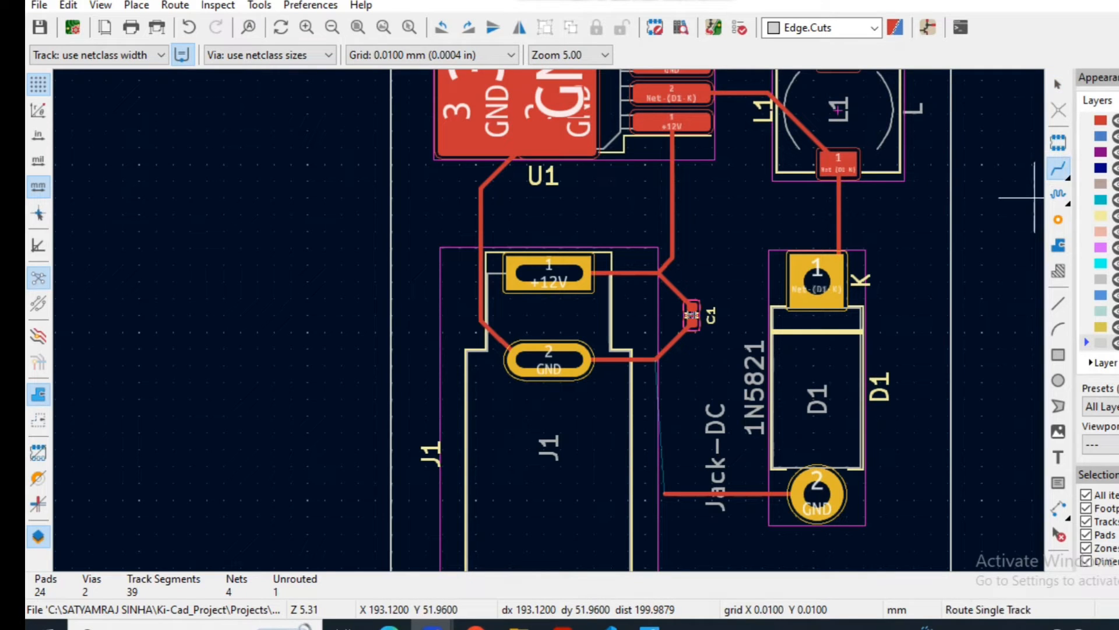
pyautogui.click(655, 359)
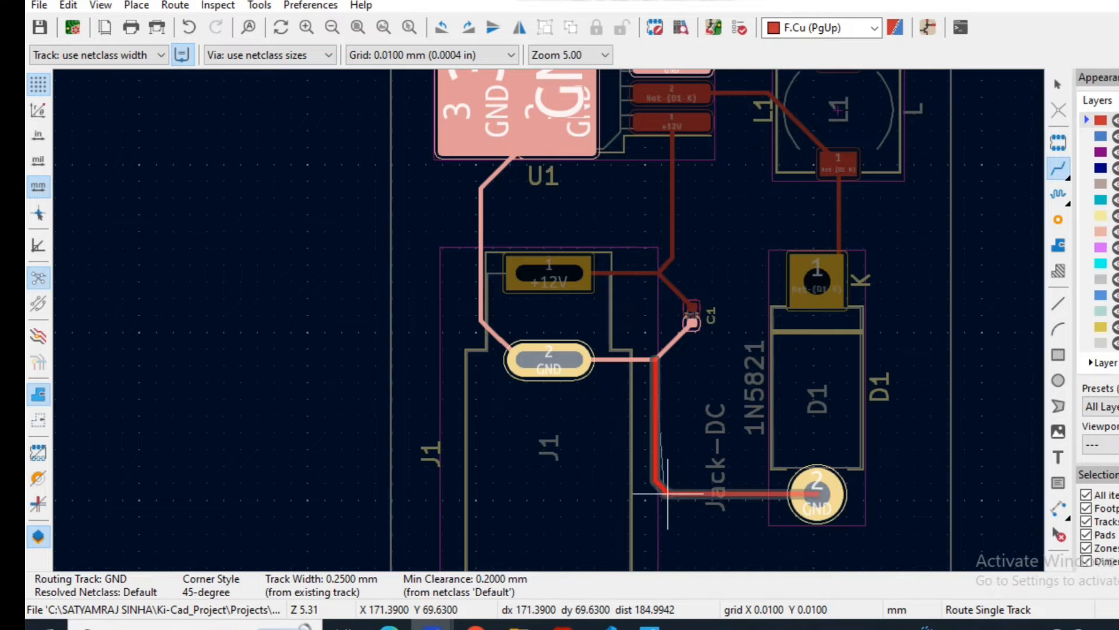
pyautogui.click(816, 494)
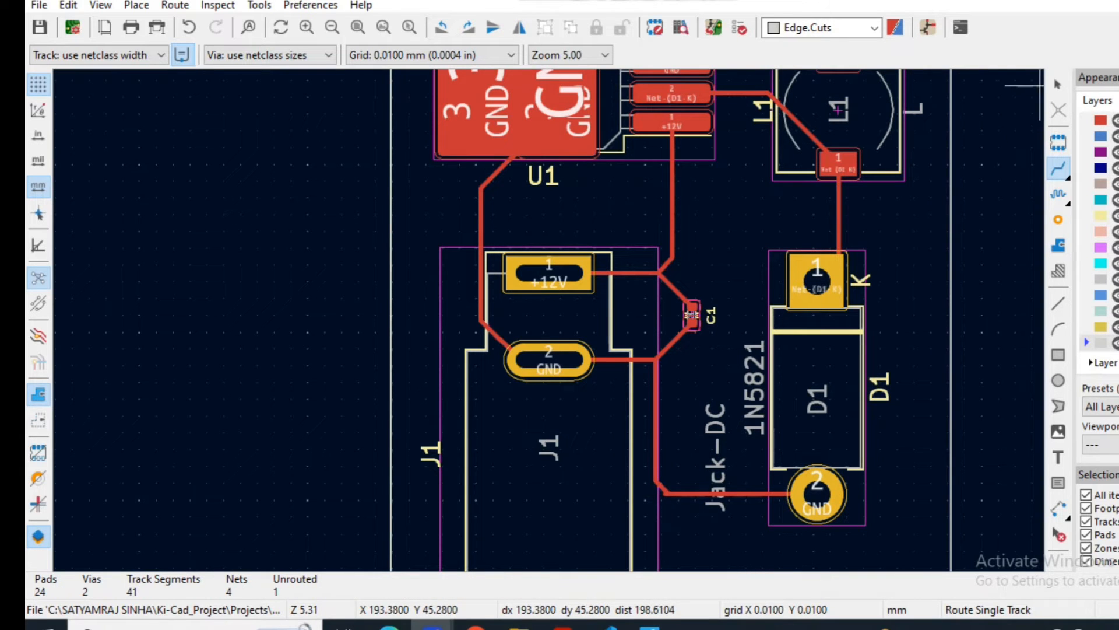
pyautogui.press('Escape')
# Step: Reshape C1's +12V and GND tracks to leave its pads vertically and bend into the horizontal tracks from J1
pyautogui.scroll(3, 551, 397)
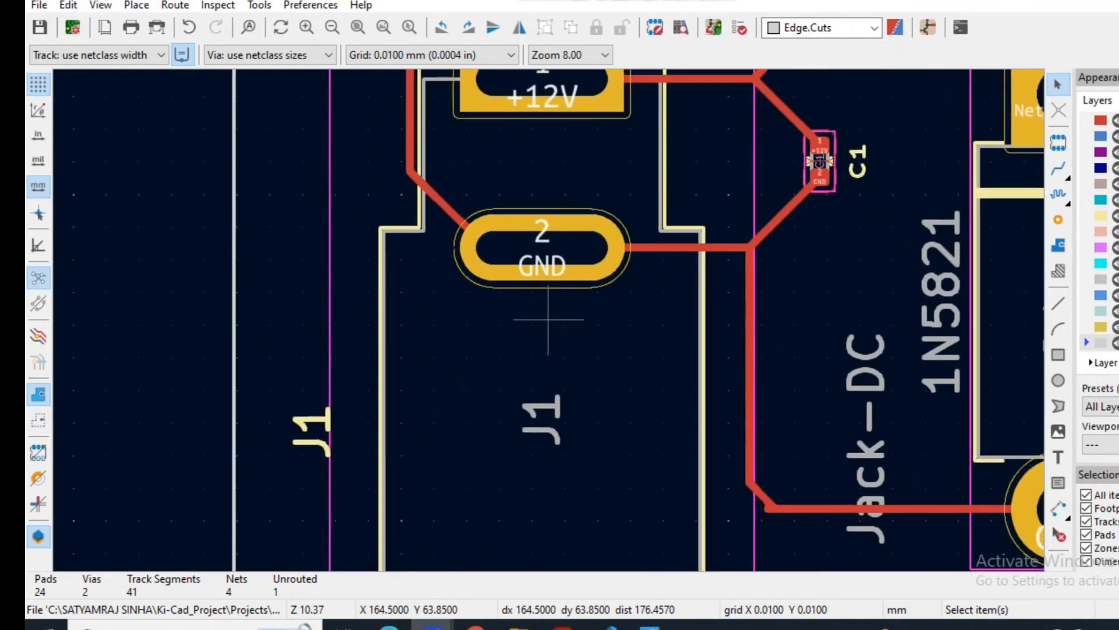
pyautogui.scroll(-5, 548, 320)
pyautogui.scroll(5, 585, 269)
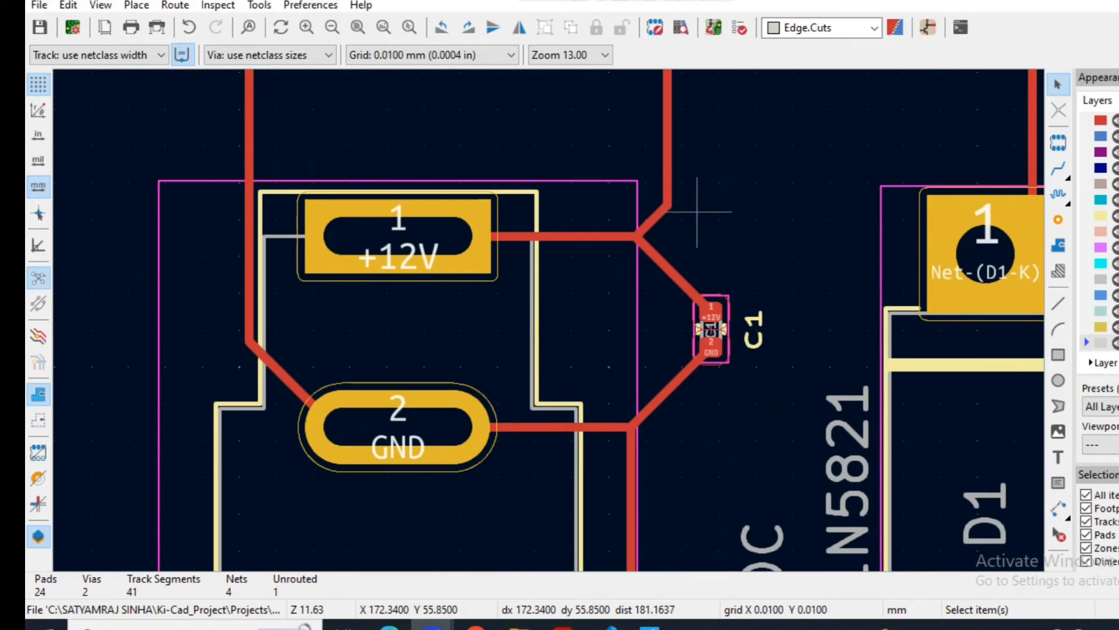
pyautogui.click(664, 262)
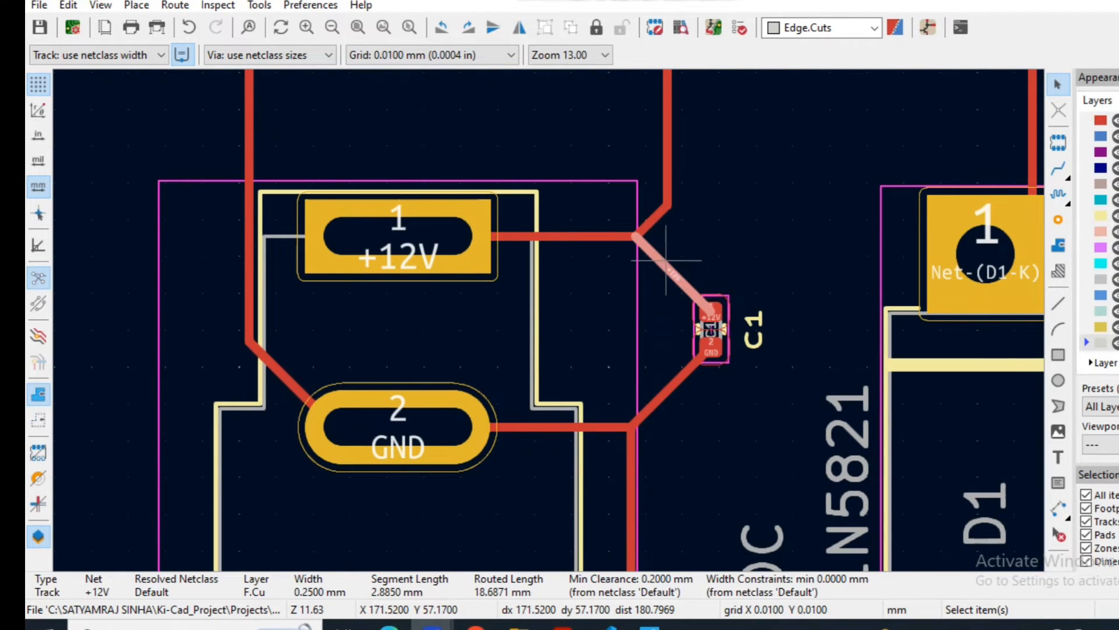
pyautogui.moveTo(665, 260); pyautogui.dragTo(708, 306)
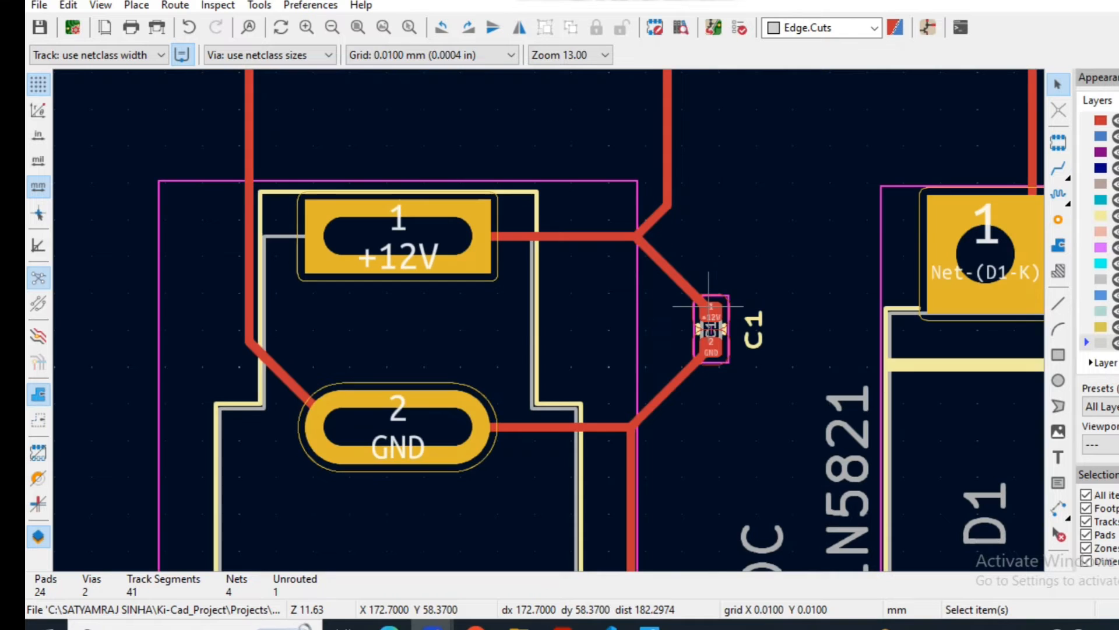
pyautogui.click(644, 238)
pyautogui.moveTo(644, 244); pyautogui.dragTo(678, 226)
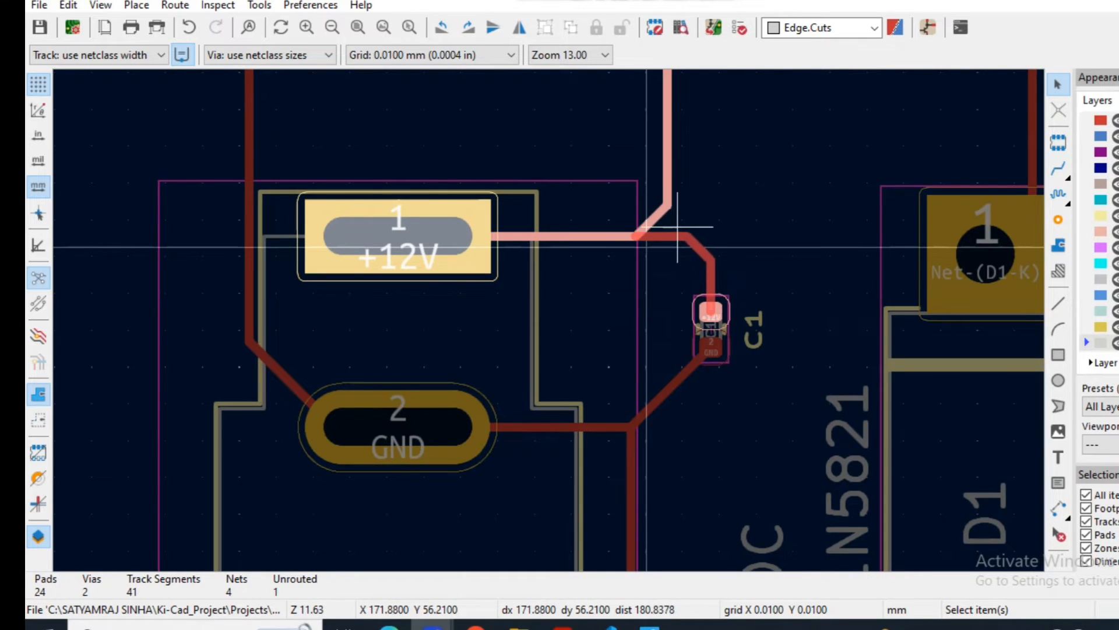
pyautogui.click(669, 383)
pyautogui.moveTo(668, 383); pyautogui.dragTo(705, 418)
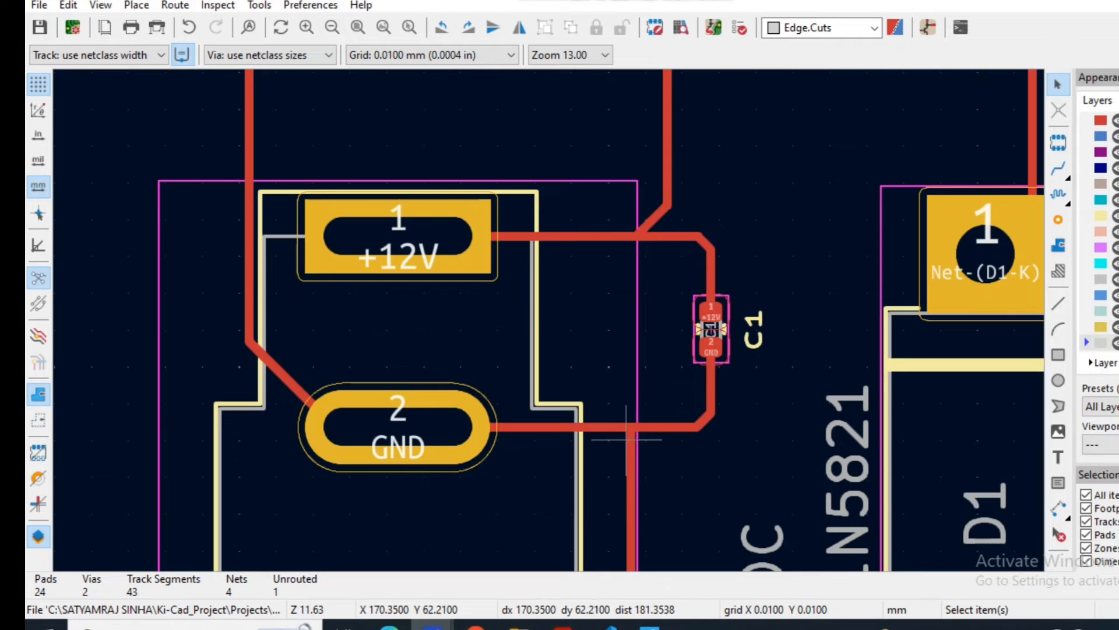
# Step: Shift the vertical GND section between J1 and D1 towards D1 so it lines up below C1
pyautogui.click(630, 481)
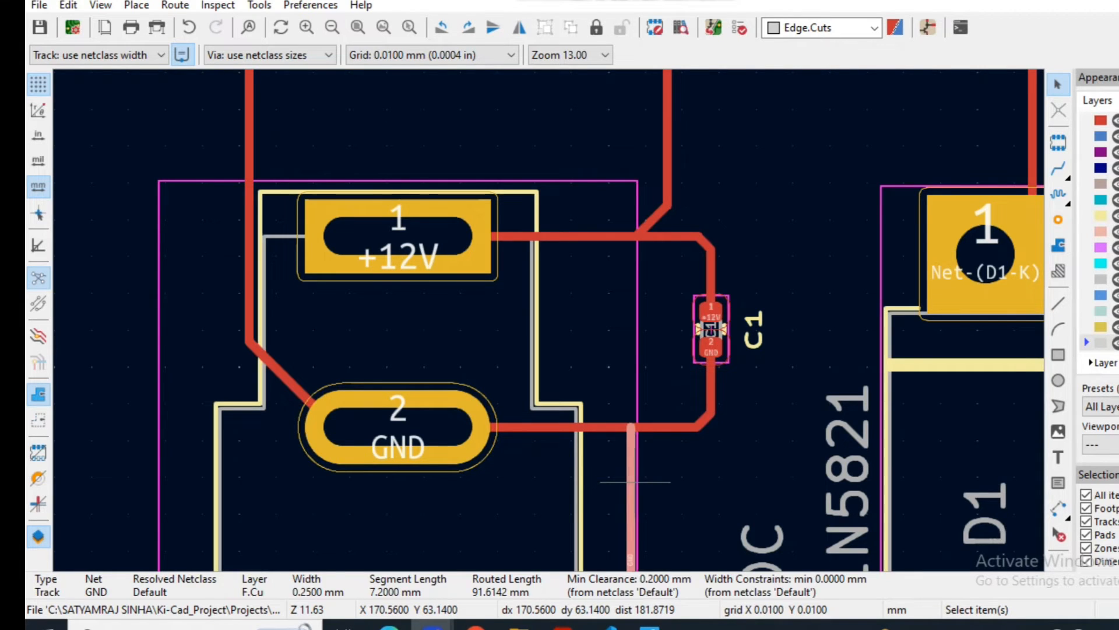
pyautogui.moveTo(636, 482); pyautogui.dragTo(711, 479)
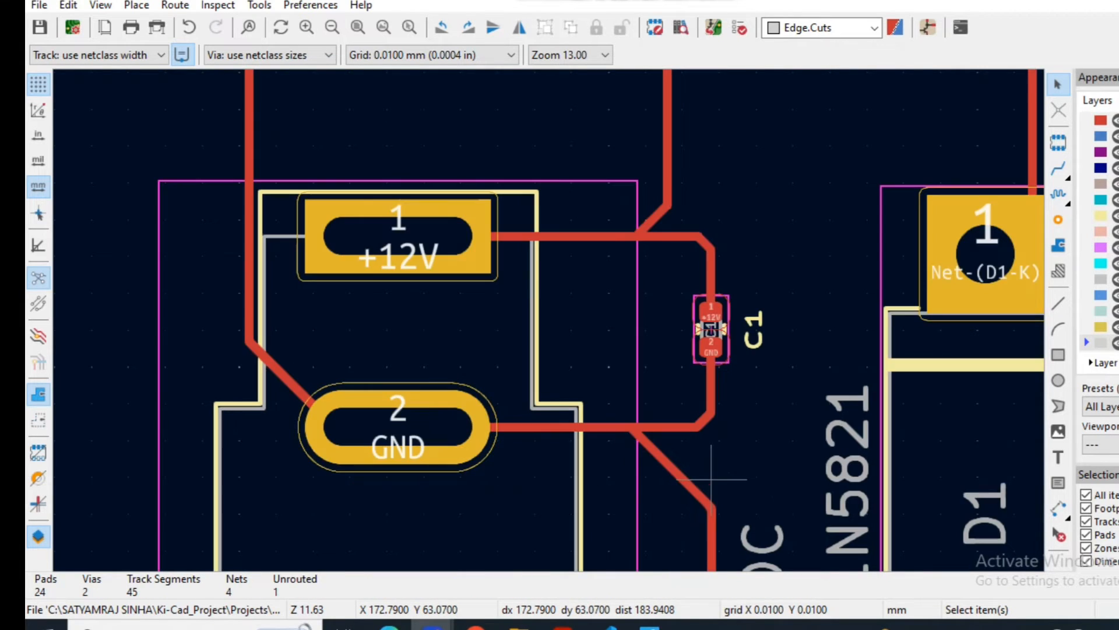
pyautogui.click(679, 474)
pyautogui.moveTo(680, 474); pyautogui.dragTo(730, 448)
# Step: Straighten the lower end of the vertical GND section so it meets D1's horizontal GND track at a right angle
pyautogui.scroll(-3, 746, 448)
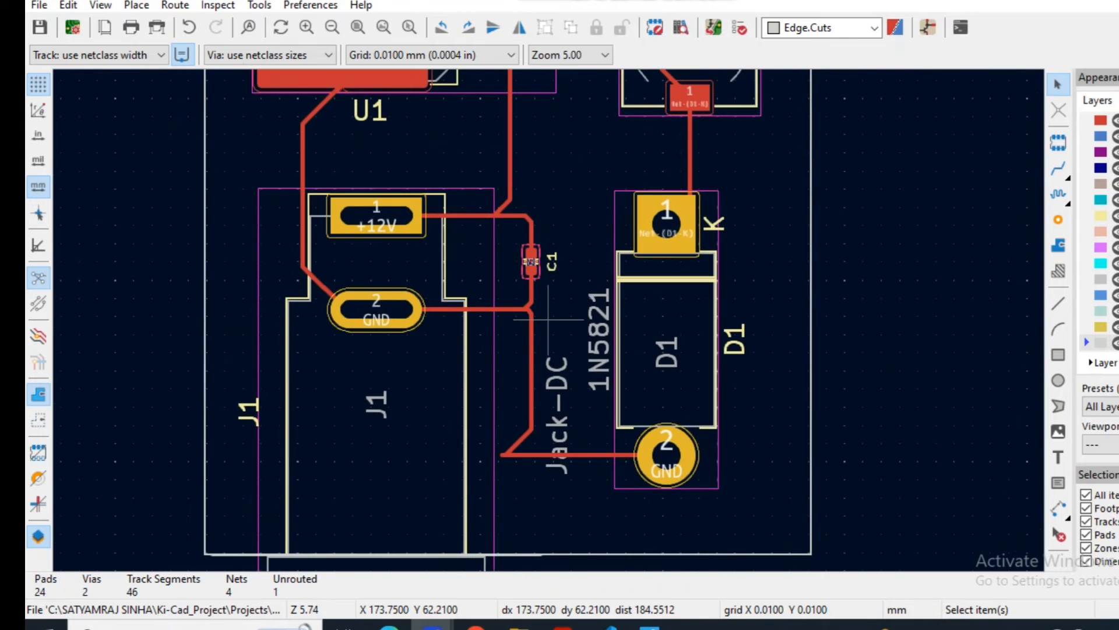
pyautogui.scroll(5, 527, 459)
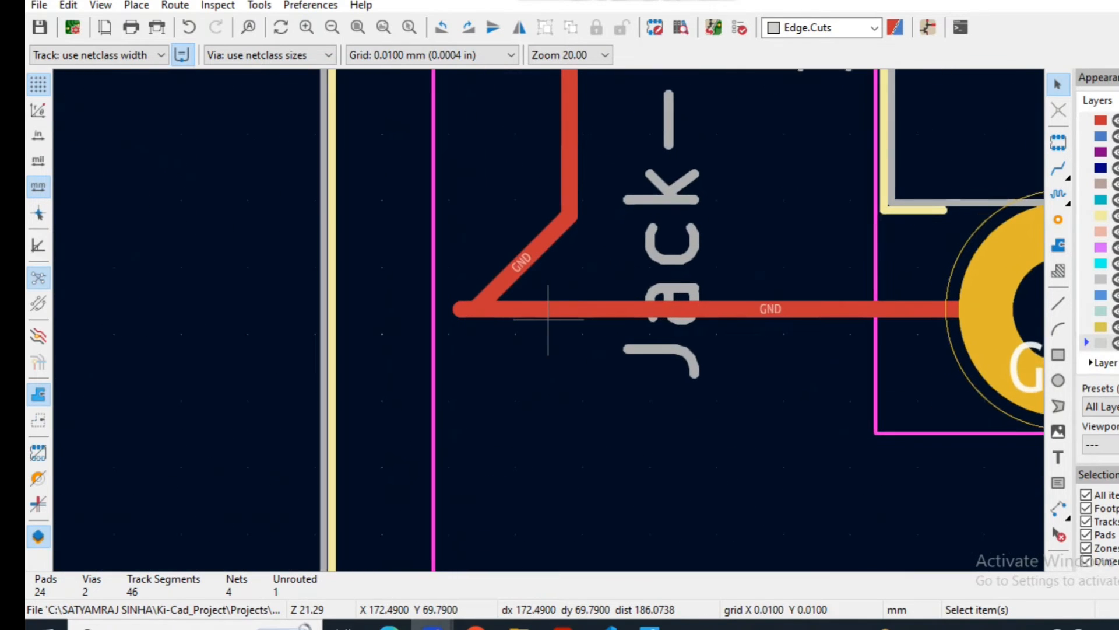
pyautogui.click(495, 288)
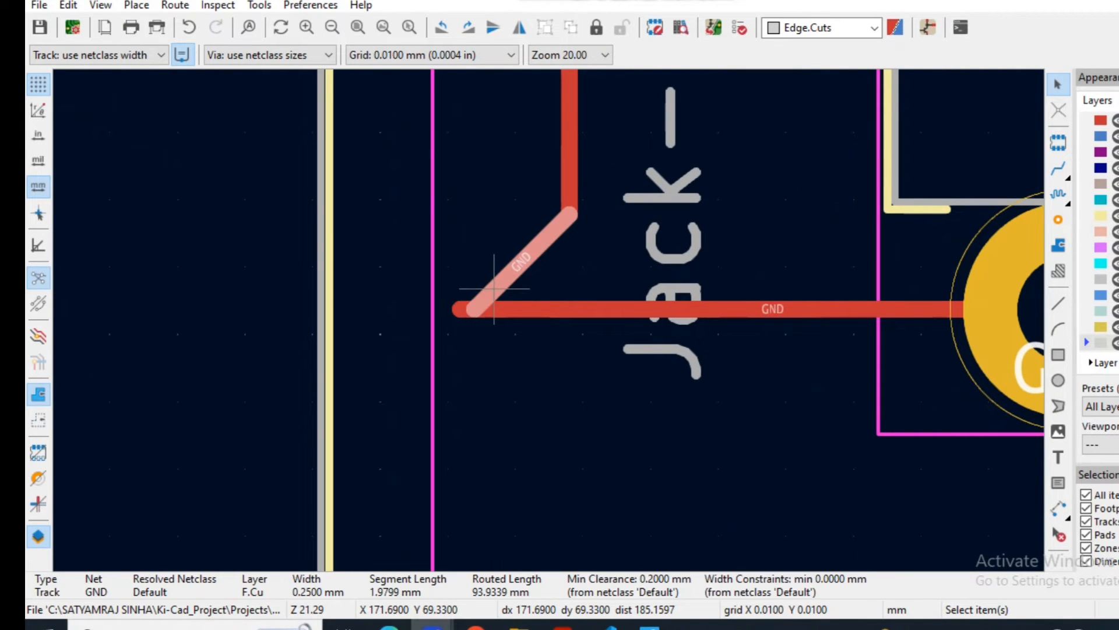
pyautogui.moveTo(472, 303); pyautogui.dragTo(583, 311)
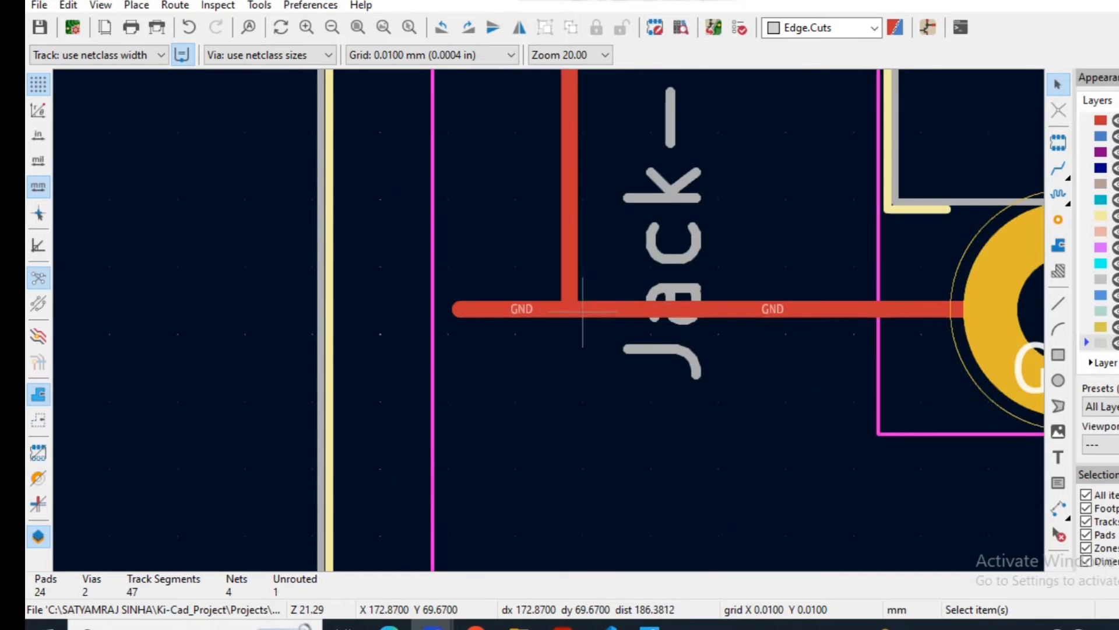
# Step: Try to pull the leftover GND stub at the free end of D1's horizontal track back to the vertical section
pyautogui.click(468, 303)
pyautogui.moveTo(468, 302); pyautogui.dragTo(657, 311)
pyautogui.click(495, 303)
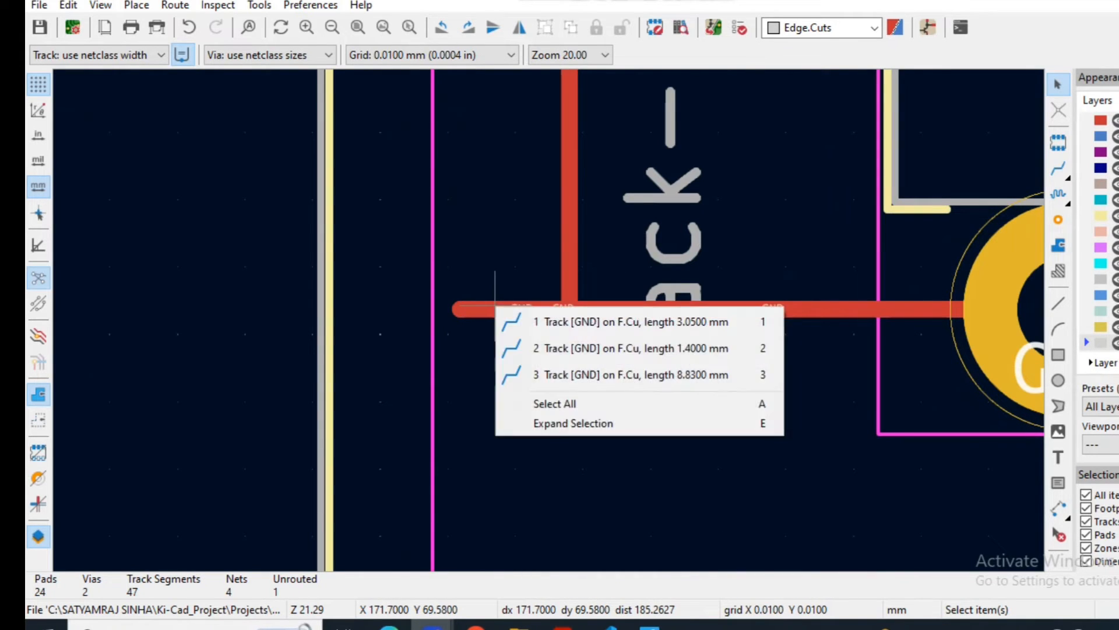
pyautogui.click(487, 335)
pyautogui.moveTo(463, 262); pyautogui.dragTo(466, 311)
pyautogui.click(465, 309)
# Step: Delete J1's value text "Jack-DC" beside the vertical GND track
pyautogui.scroll(-5, 466, 309)
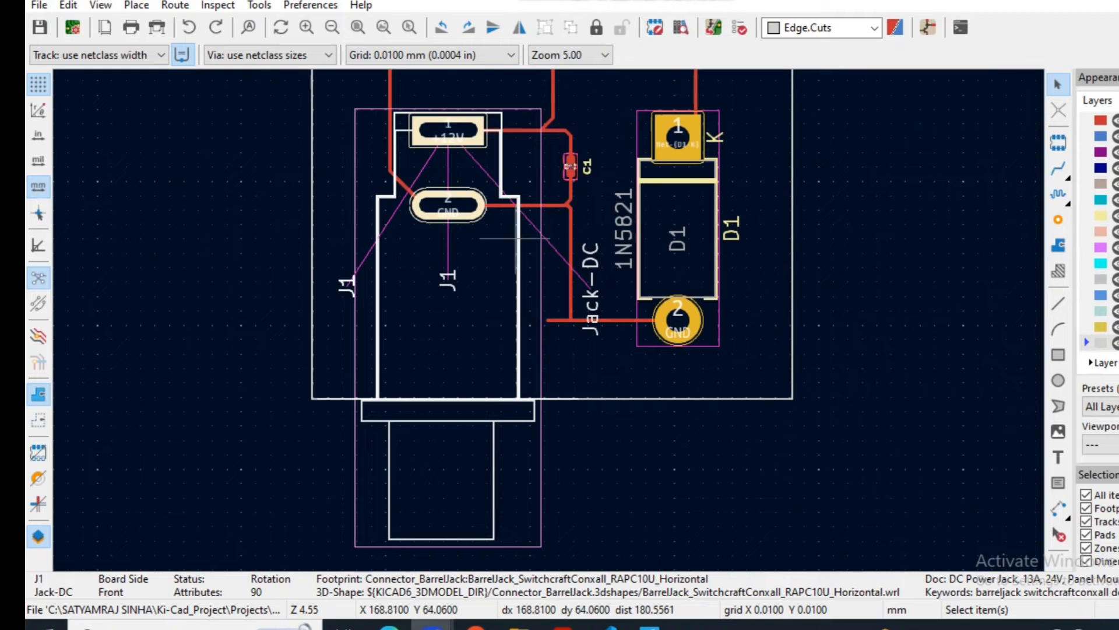
pyautogui.scroll(3, 548, 319)
pyautogui.scroll(2, 548, 320)
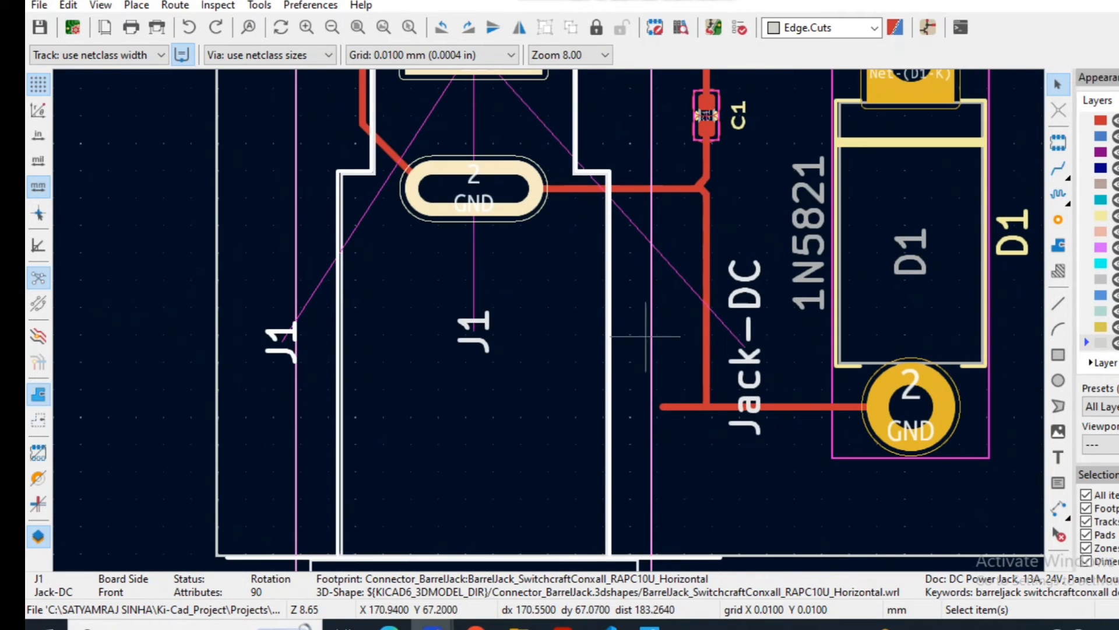
pyautogui.click(747, 366)
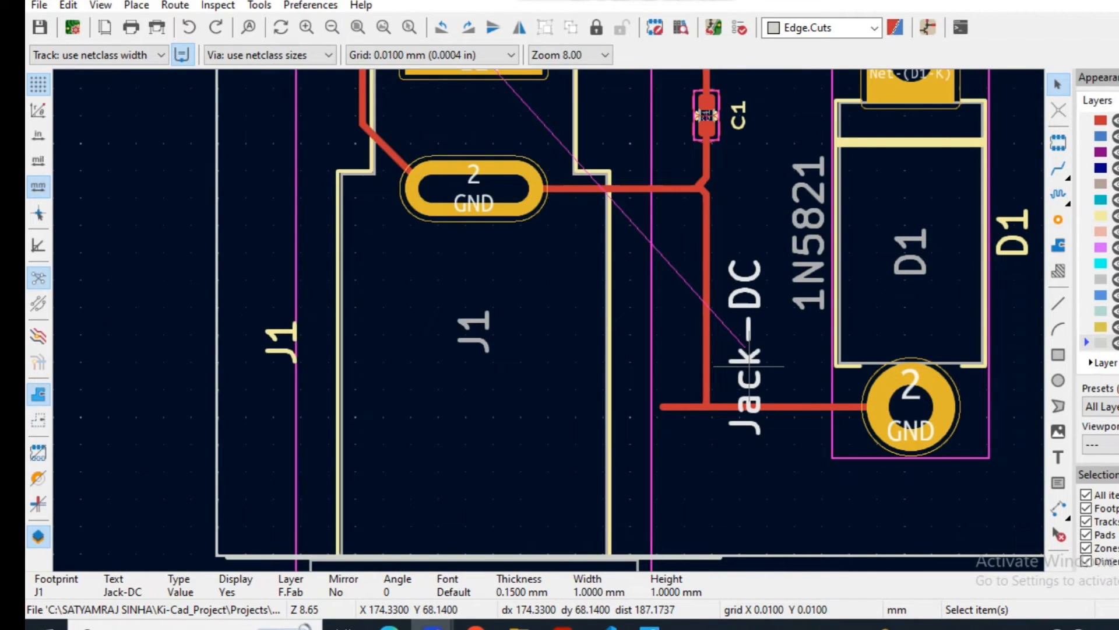
pyautogui.press('Delete')
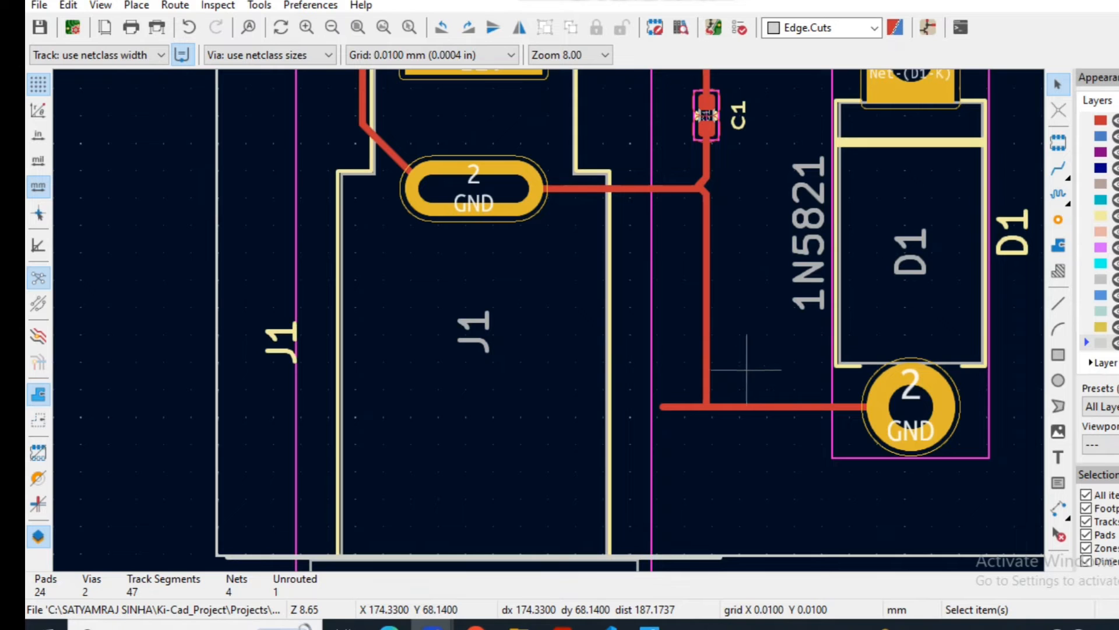
# Step: Delete D1's horizontal GND track, including the leftover stub beyond the vertical GND section
pyautogui.click(668, 406)
pyautogui.click(777, 403)
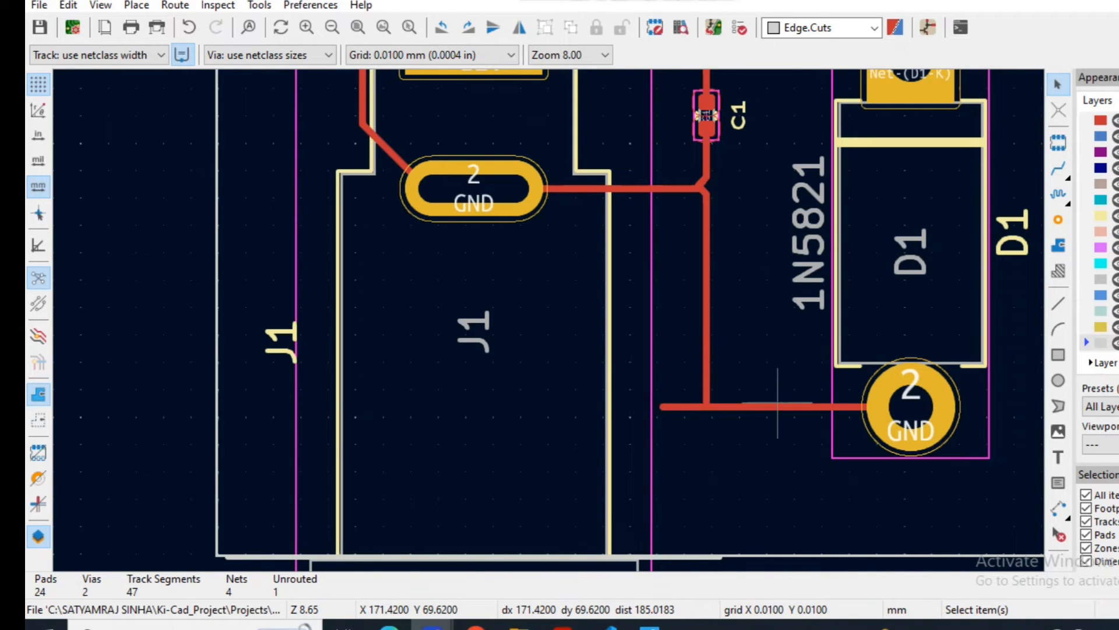
pyautogui.press('Delete')
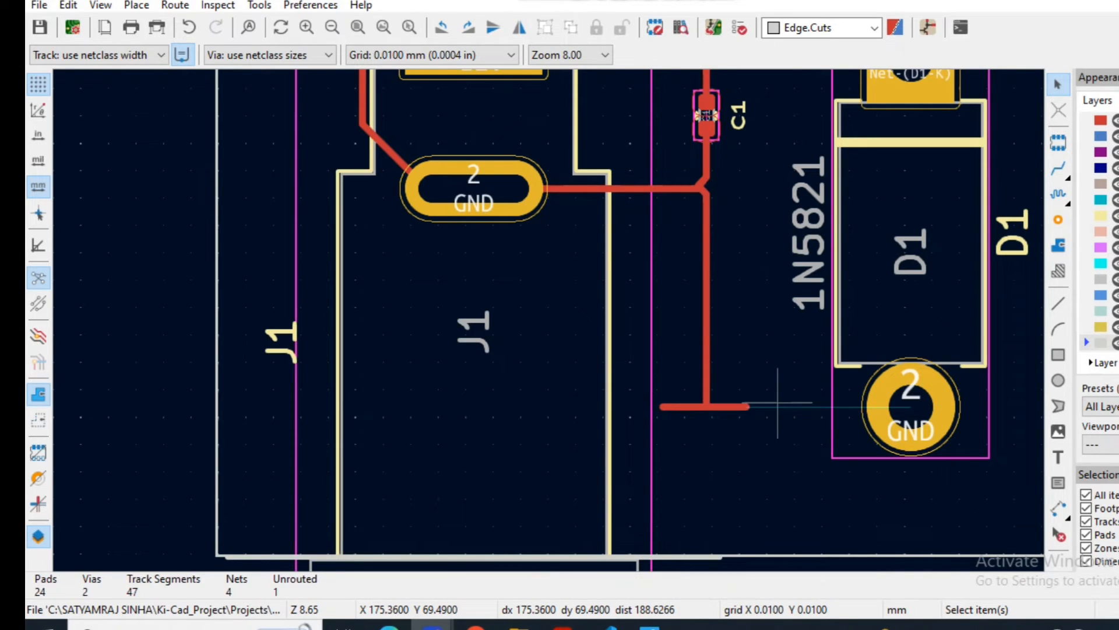
pyautogui.click(735, 404)
pyautogui.press('Delete')
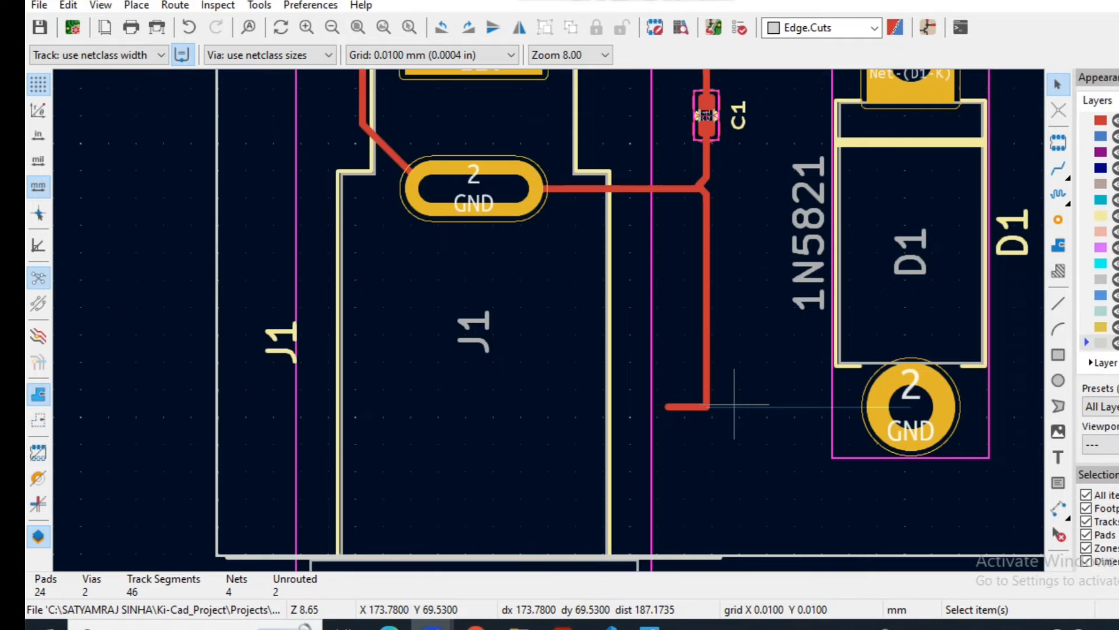
pyautogui.click(689, 405)
pyautogui.press('Delete')
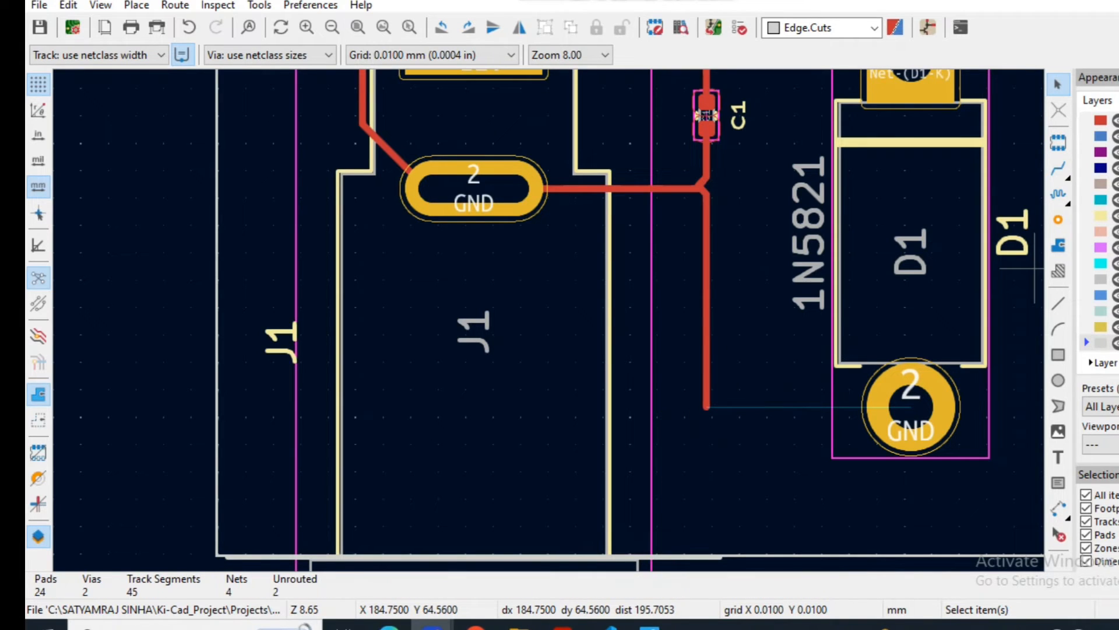
# Step: Route a new GND track from the lower end of the vertical section to pad 2 of D1
pyautogui.press('x')
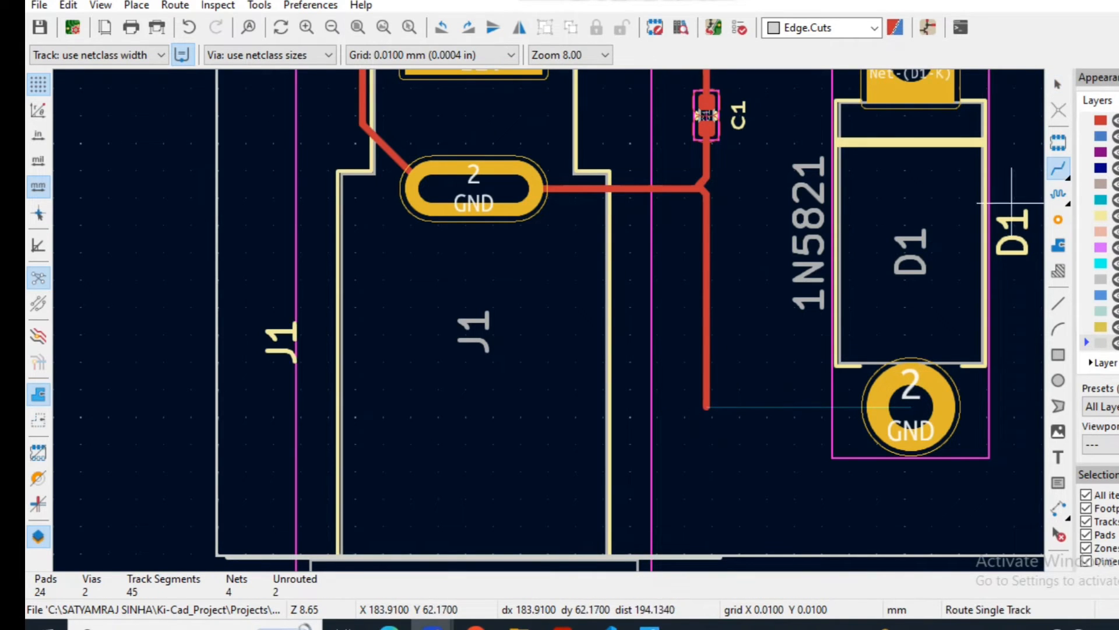
pyautogui.click(707, 402)
pyautogui.click(911, 406)
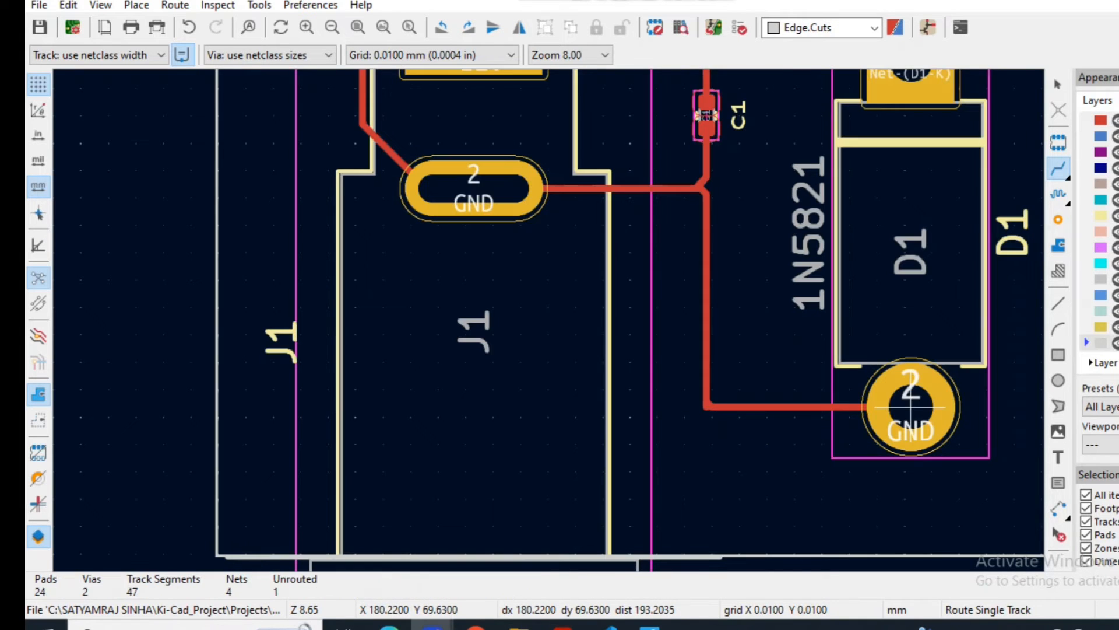
pyautogui.press('Escape')
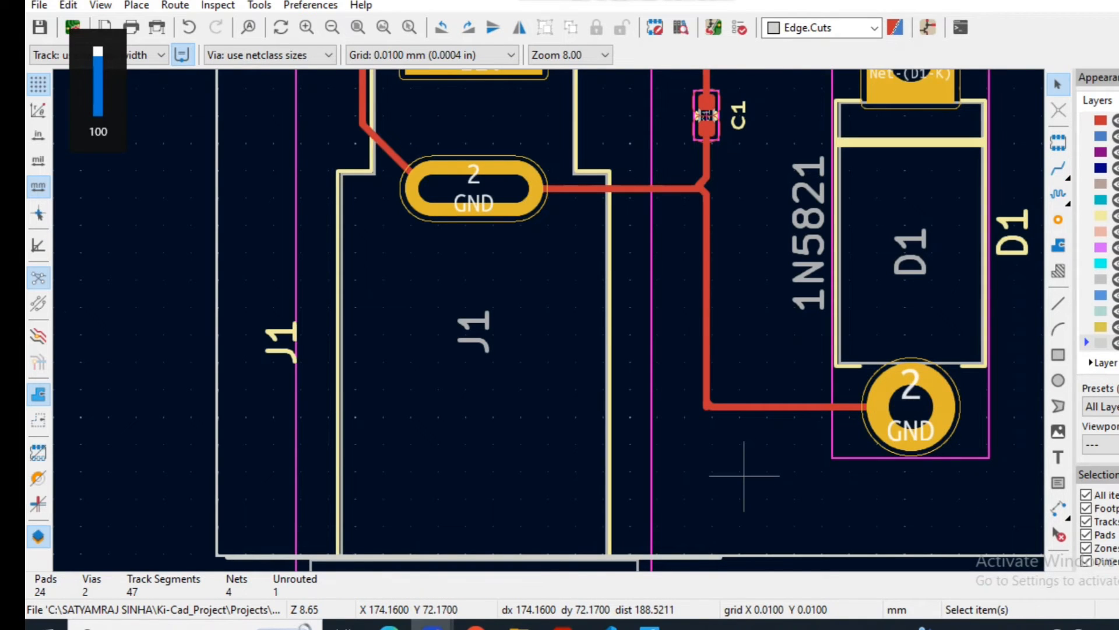
# Step: Shift D1's horizontal GND track slightly away from D1's body so it joins the vertical section with a chamfered corner
pyautogui.scroll(2, 744, 470)
pyautogui.click(484, 197)
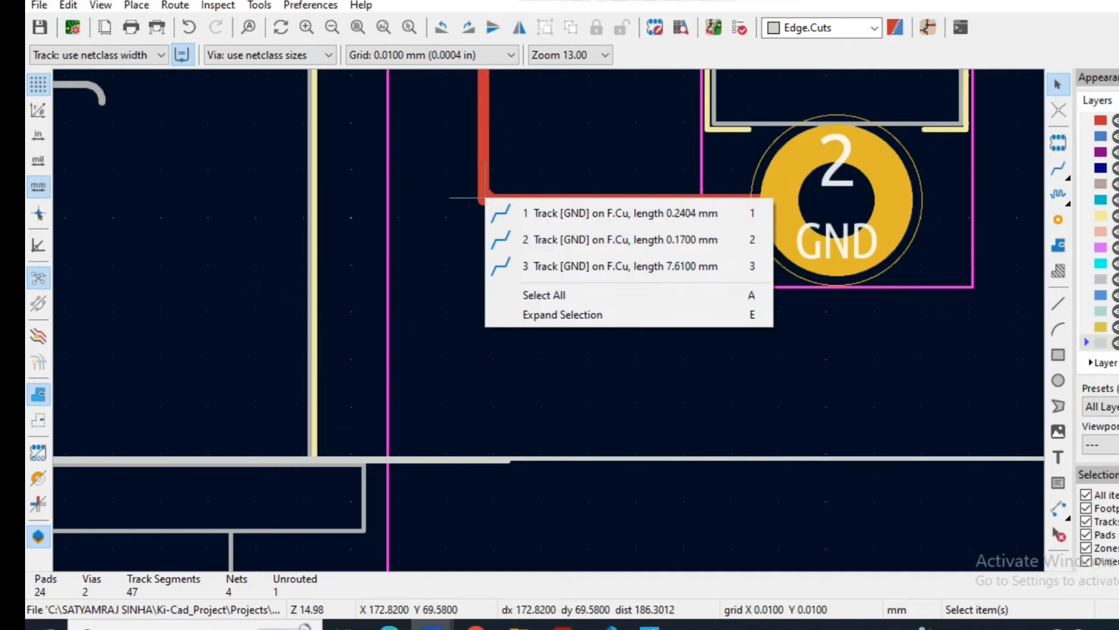
pyautogui.press('Escape')
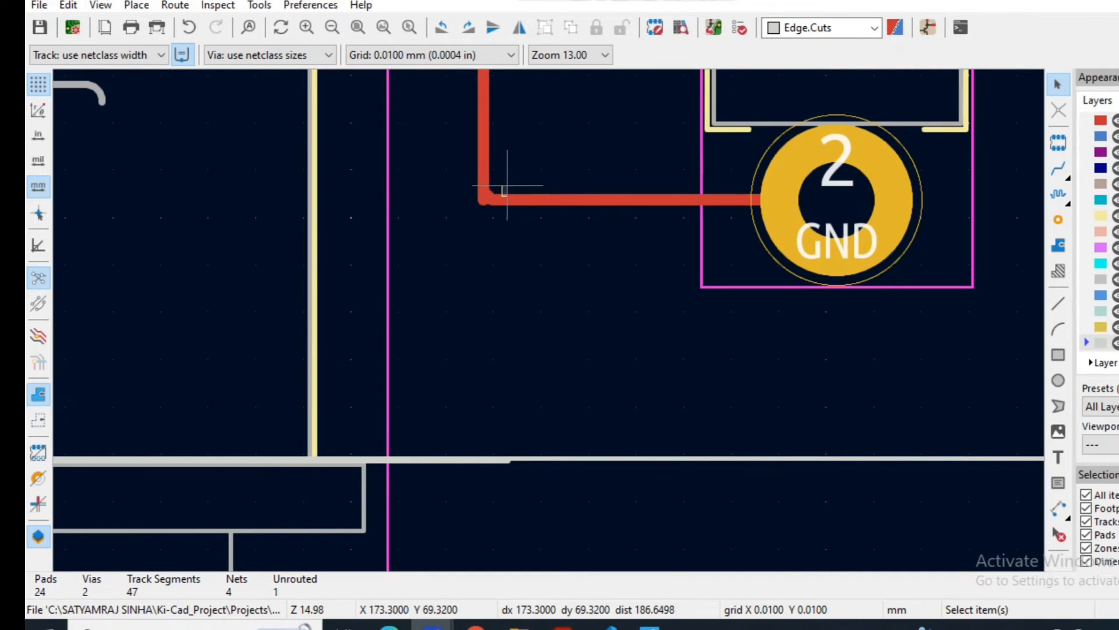
pyautogui.click(508, 197)
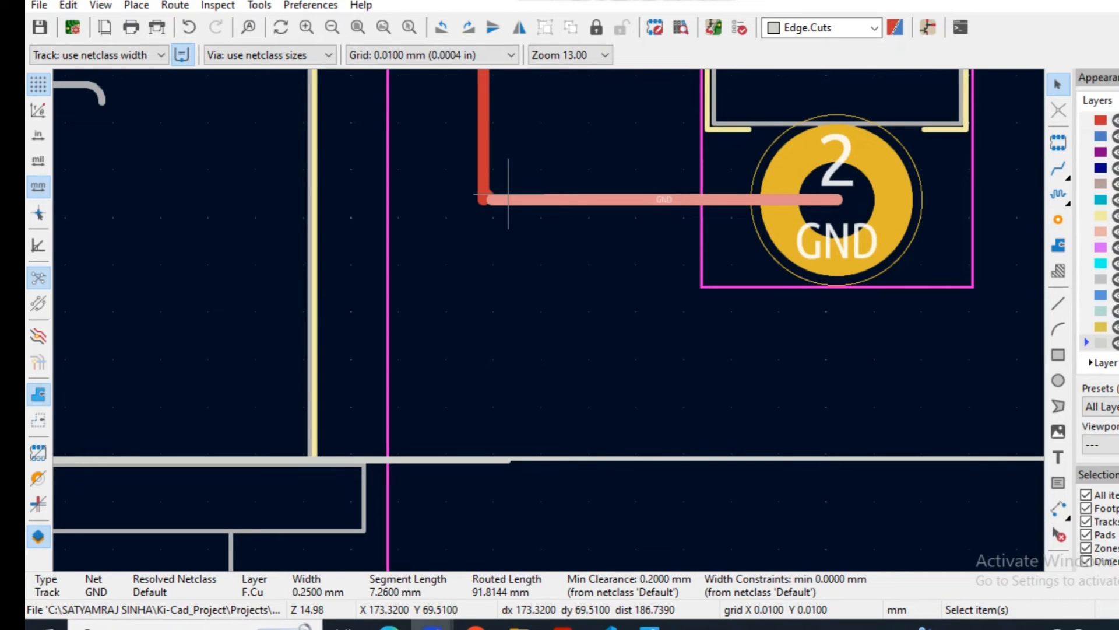
pyautogui.moveTo(509, 197); pyautogui.dragTo(507, 233)
pyautogui.click(514, 219)
# Step: Move the diagonal section of the Net-(D1-K) track towards U1 so it enters L1's pad 1 horizontally
pyautogui.scroll(-3, 510, 318)
pyautogui.scroll(-6, 548, 319)
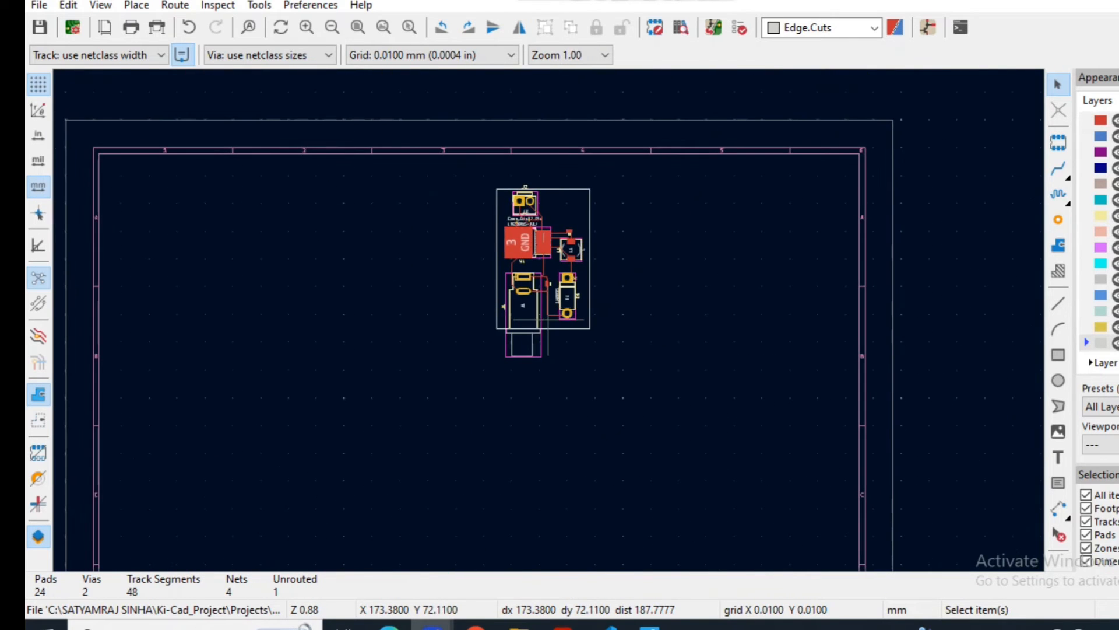
pyautogui.scroll(5, 544, 323)
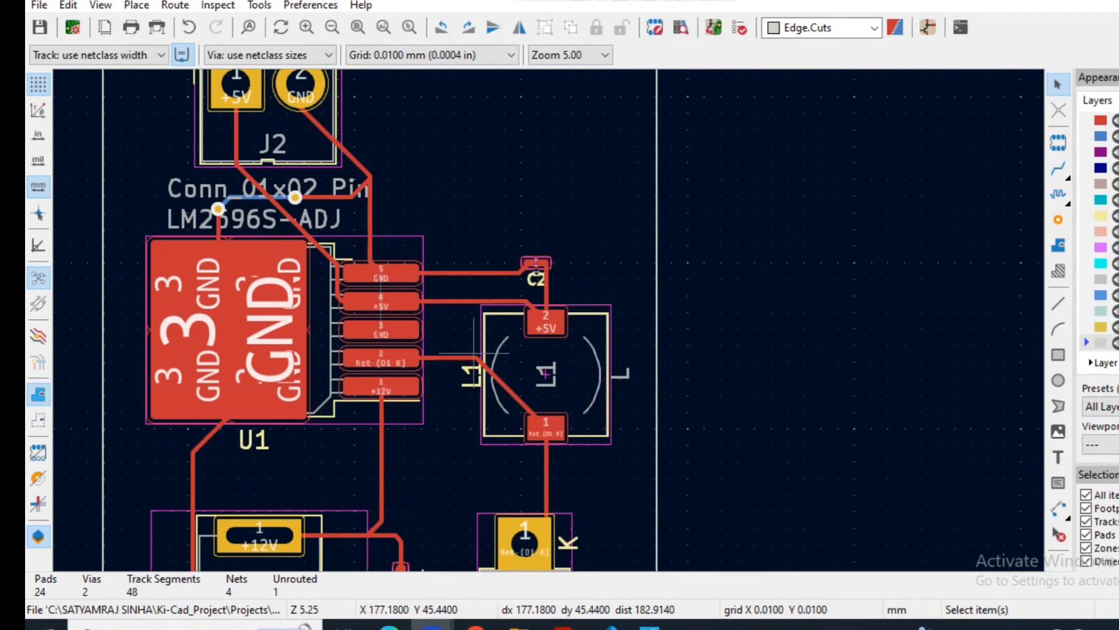
pyautogui.scroll(3, 408, 373)
pyautogui.click(612, 390)
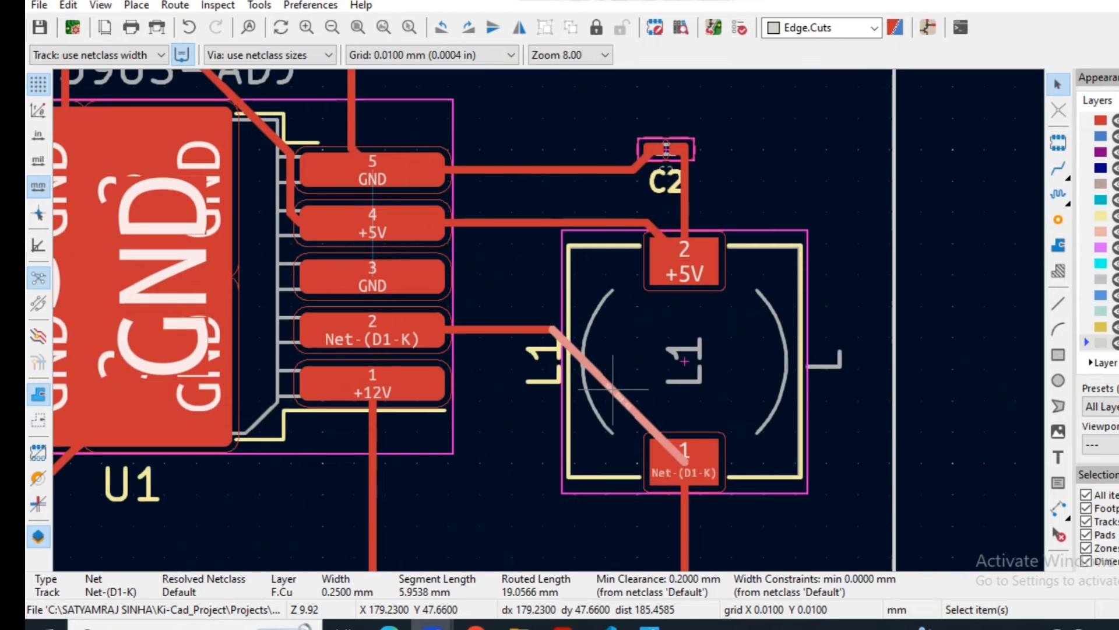
pyautogui.moveTo(612, 389); pyautogui.dragTo(554, 432)
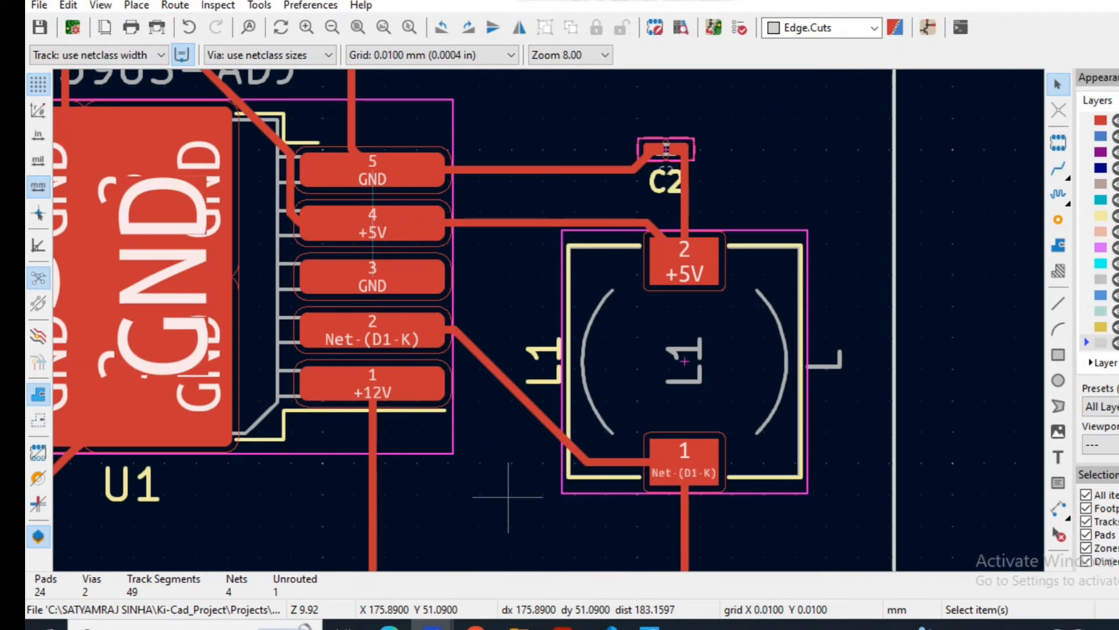
# Step: Move the horizontal GND track between U1 pin 5 and C2 up to line up with C2's GND pad
pyautogui.click(617, 168)
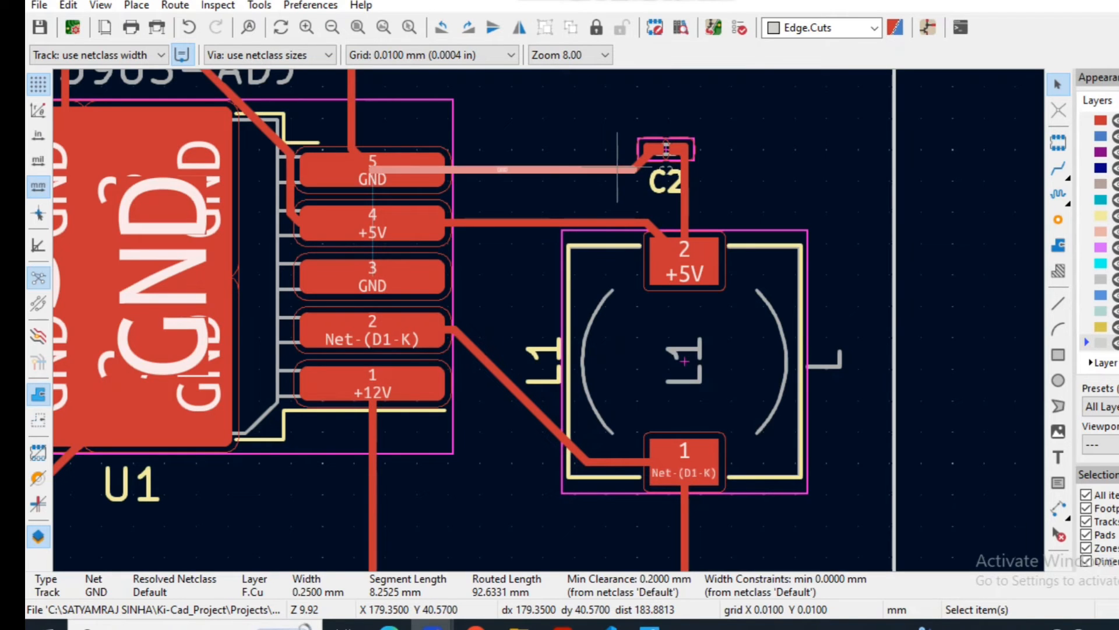
pyautogui.press('d')
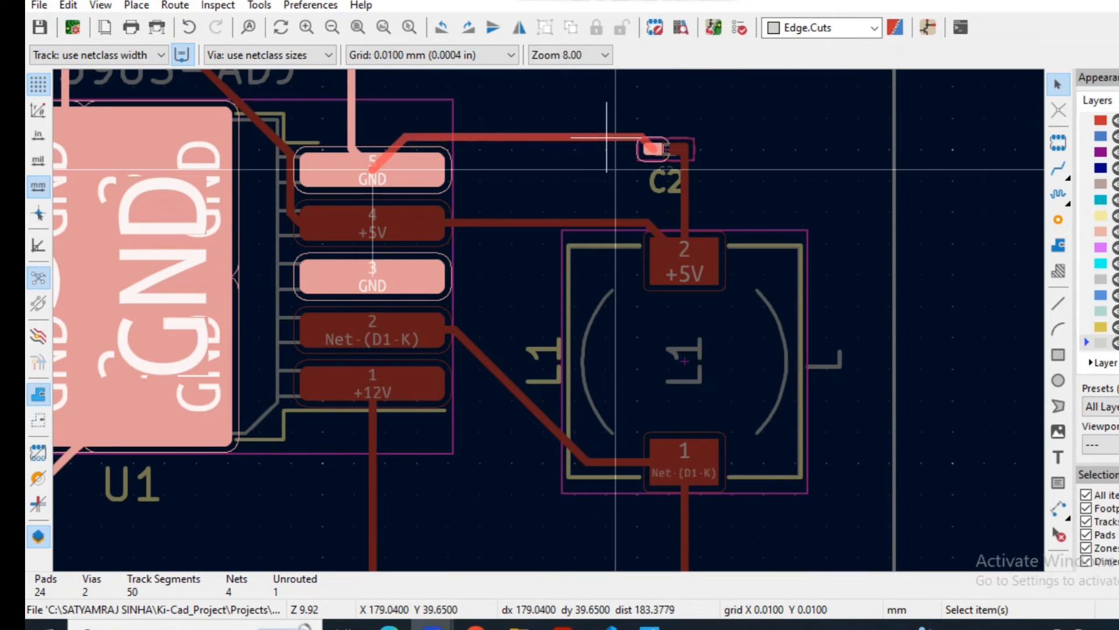
pyautogui.click(608, 143)
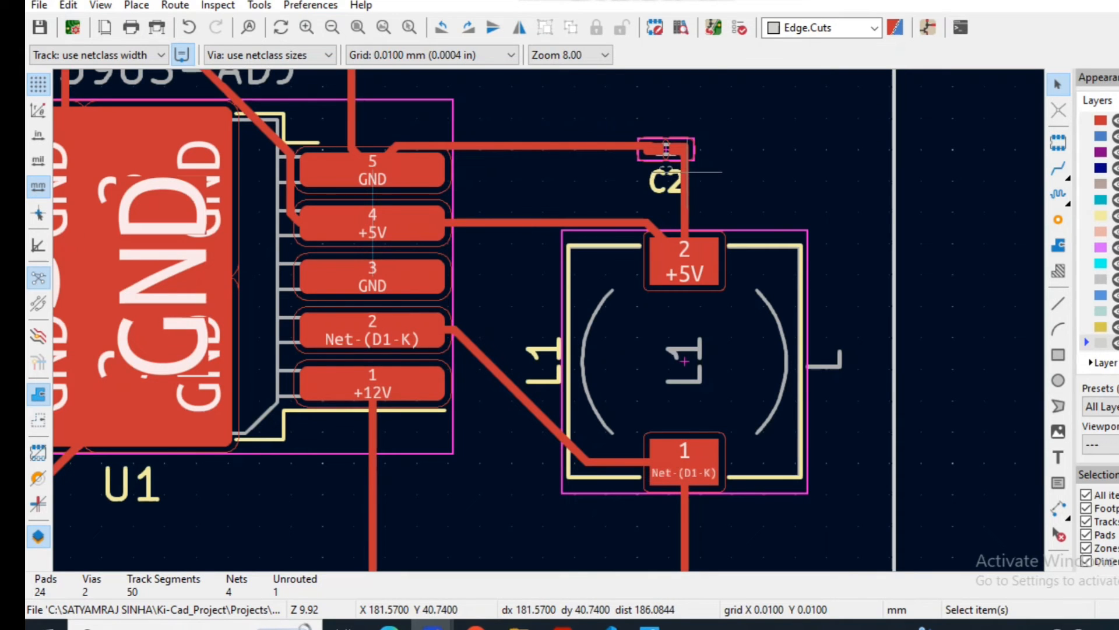
pyautogui.click(688, 175)
pyautogui.click(725, 182)
# Step: Open the 3D view of the board and examine the component side and the tracks around C1, L1 and U1
pyautogui.scroll(-5, 725, 182)
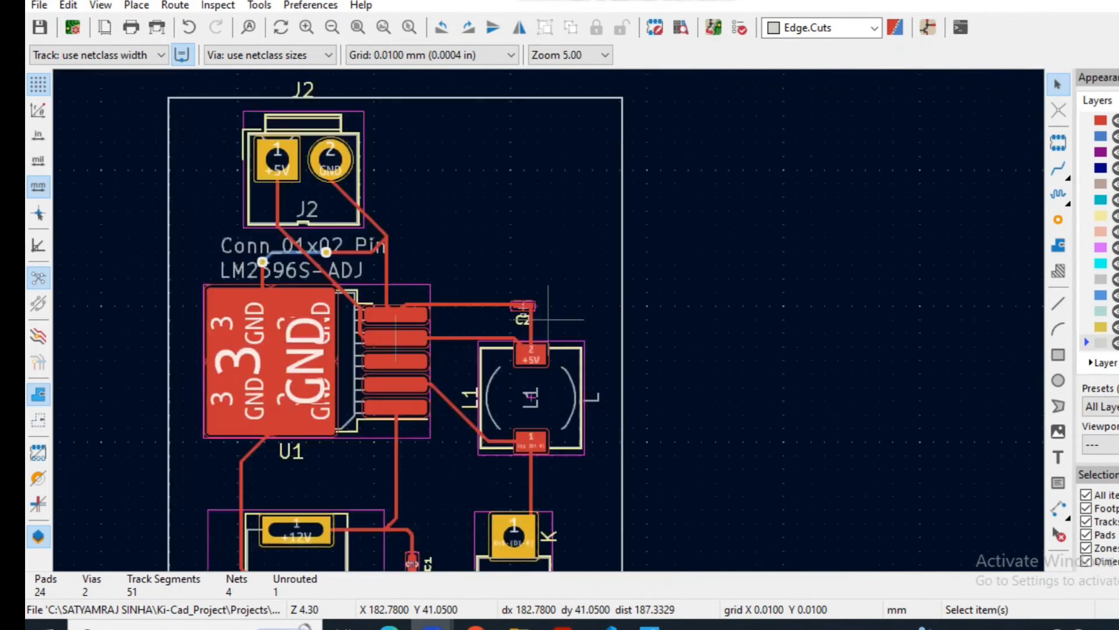
pyautogui.scroll(-2, 542, 323)
pyautogui.scroll(2, 545, 321)
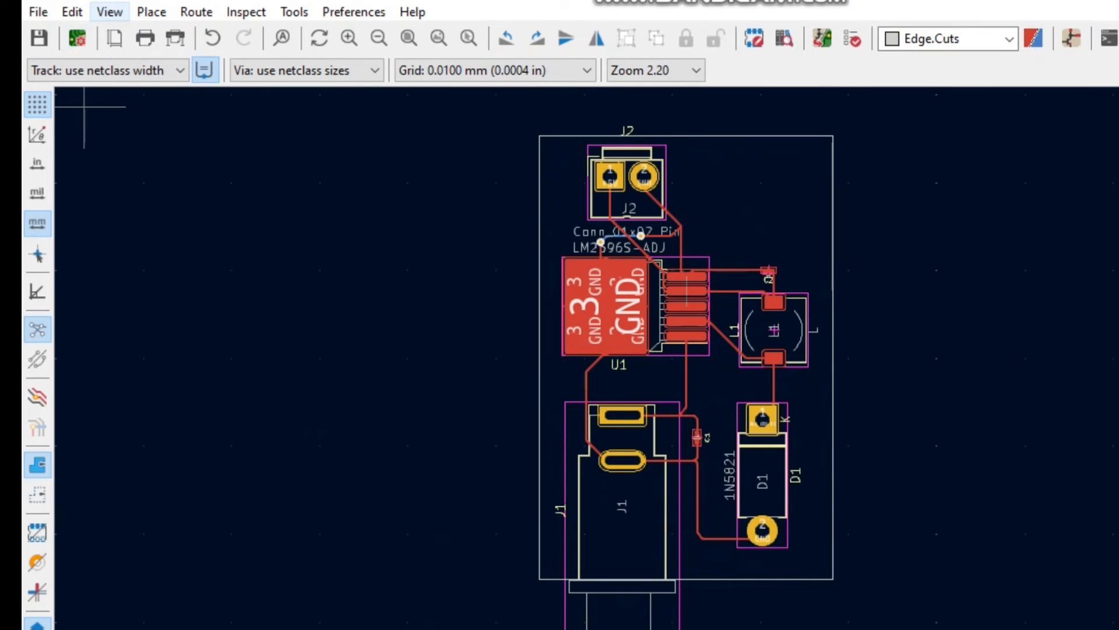
pyautogui.click(109, 11)
pyautogui.click(161, 116)
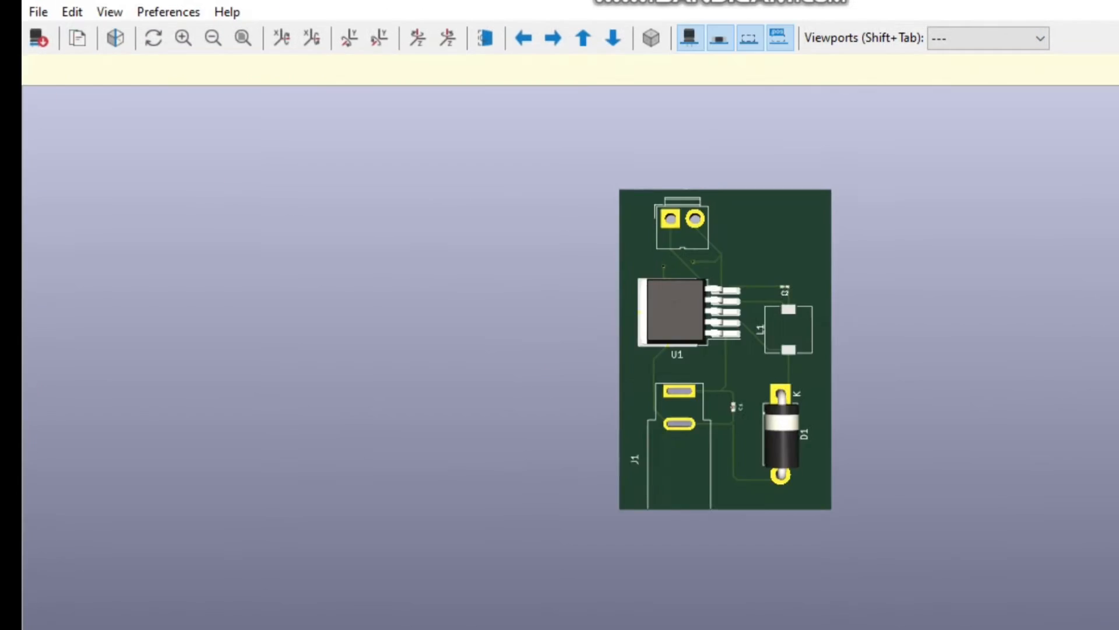
pyautogui.rightClick(781, 283)
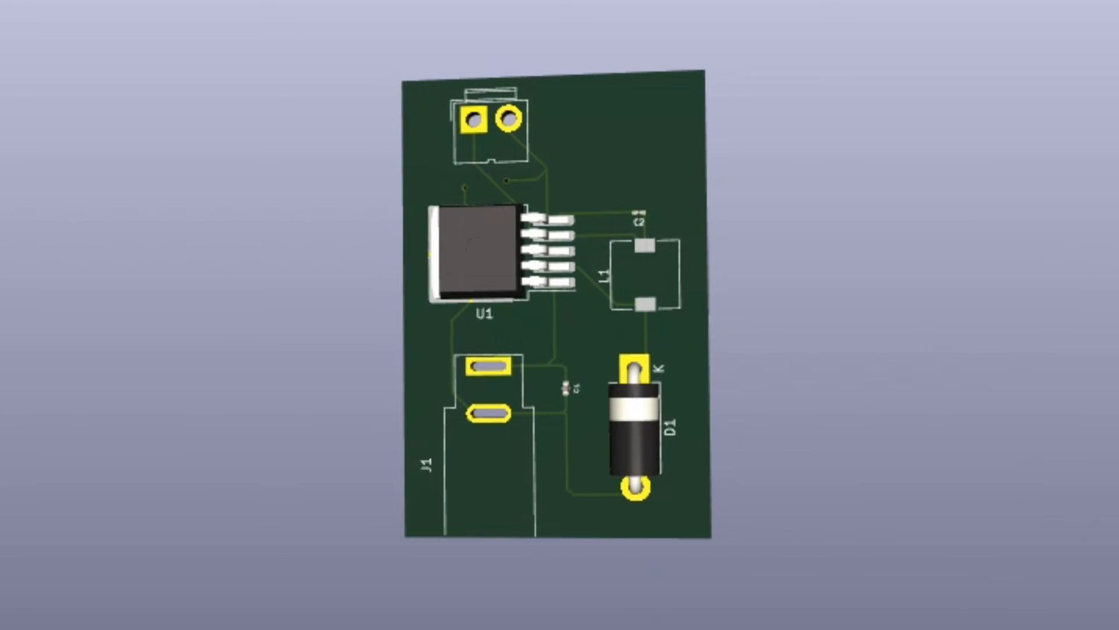
pyautogui.moveTo(629, 233)
pyautogui.mouseDown()
pyautogui.moveTo(554, 397)
pyautogui.moveTo(478, 327)
pyautogui.moveTo(595, 396)
pyautogui.moveTo(617, 344)
pyautogui.moveTo(601, 315)
pyautogui.moveTo(624, 285)
pyautogui.mouseUp()
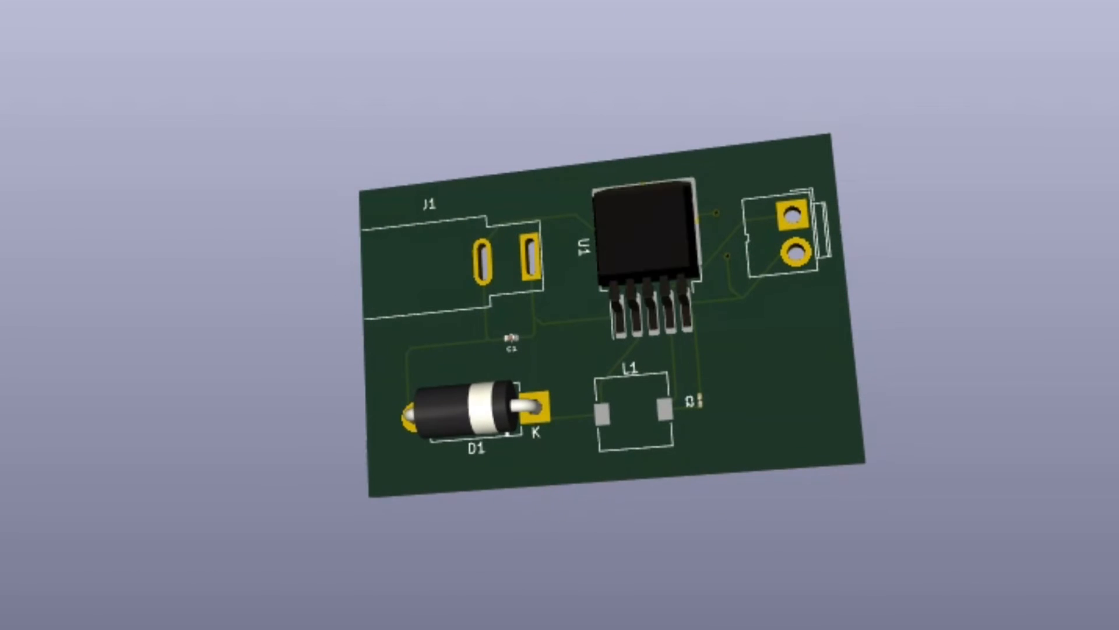
pyautogui.scroll(5, 552, 325)
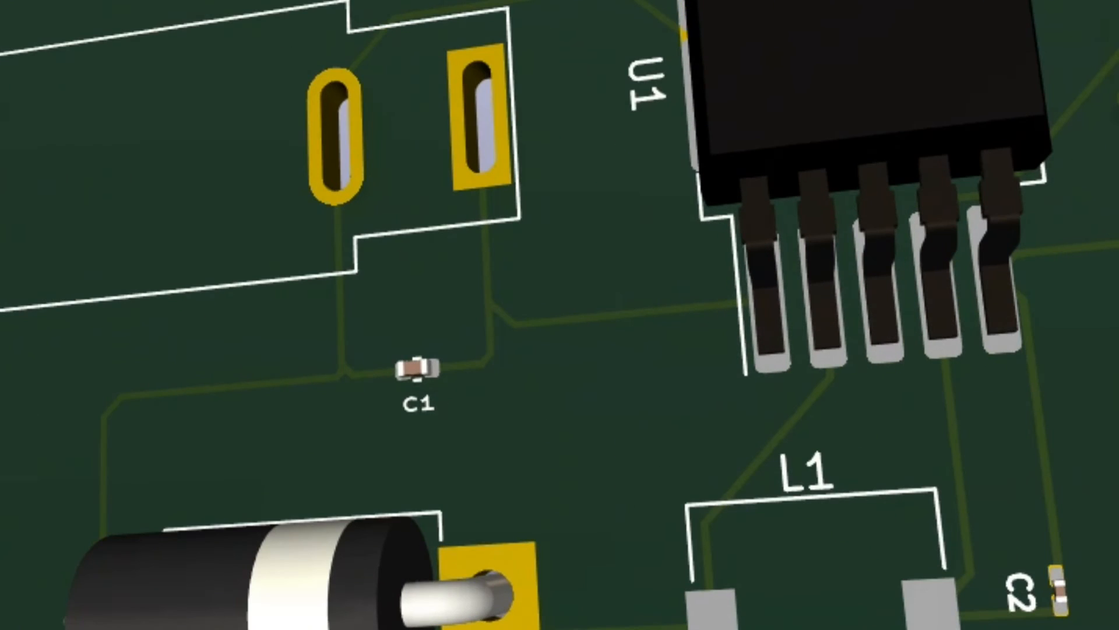
pyautogui.scroll(-2, 548, 329)
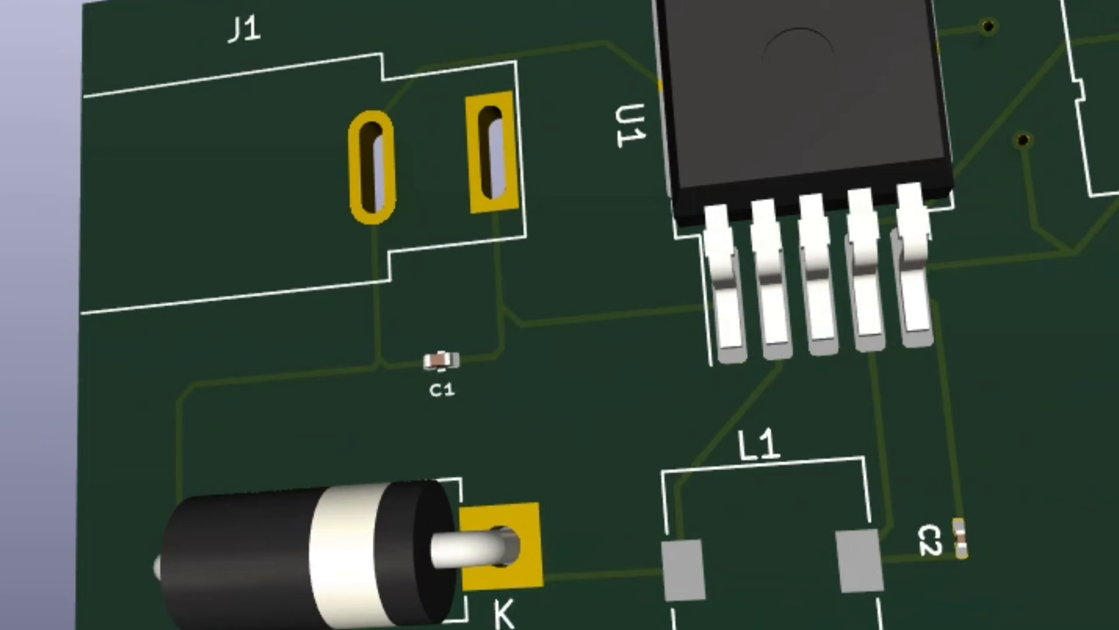
pyautogui.moveTo(559, 326)
pyautogui.mouseDown()
pyautogui.moveTo(612, 338)
pyautogui.moveTo(574, 329)
pyautogui.mouseUp()
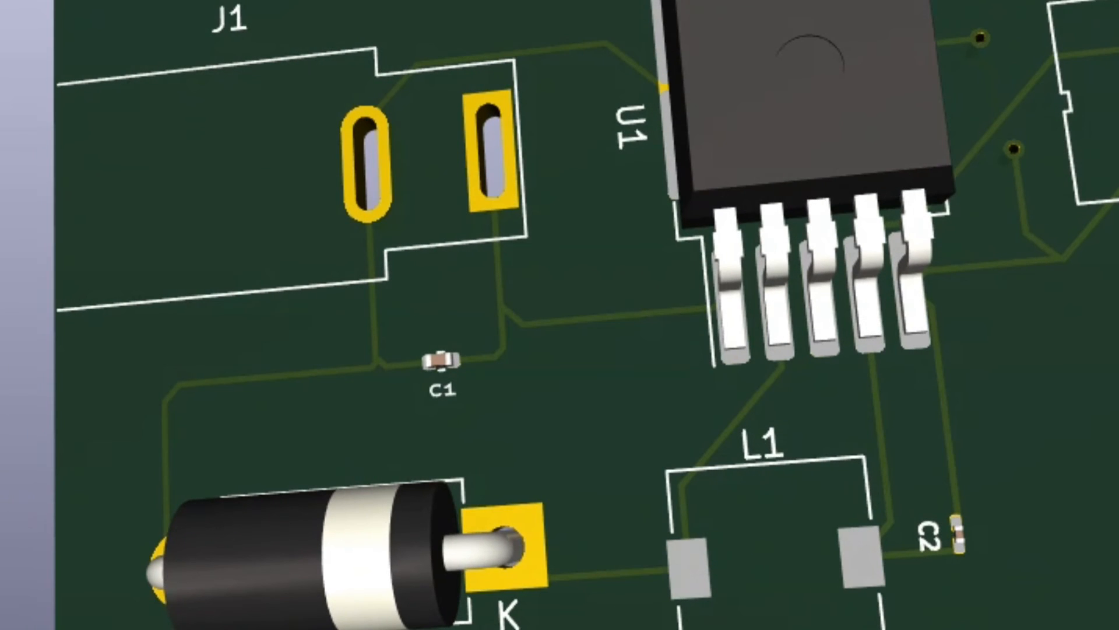
pyautogui.scroll(4, 560, 325)
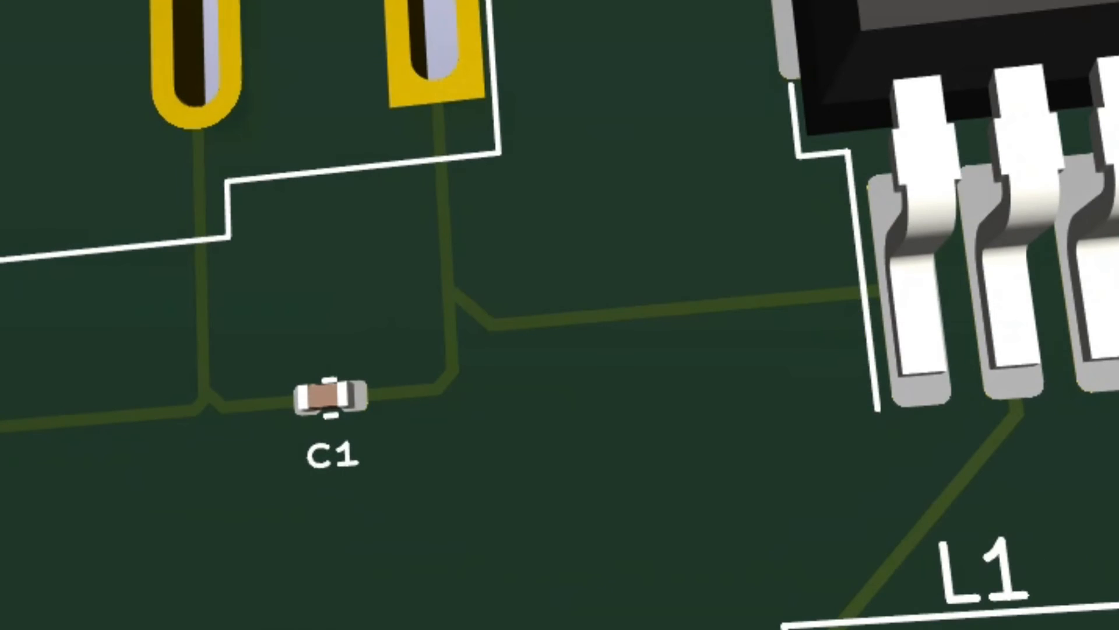
pyautogui.scroll(-5, 560, 326)
# Step: Turn the 3D board over to inspect the underside and its vias, return to the component side, and close the 3D view
pyautogui.moveTo(559, 327); pyautogui.dragTo(816, 344)
pyautogui.moveTo(612, 327); pyautogui.dragTo(810, 338, button='middle')
pyautogui.moveTo(811, 338); pyautogui.dragTo(930, 338)
pyautogui.scroll(10, 770, 324)
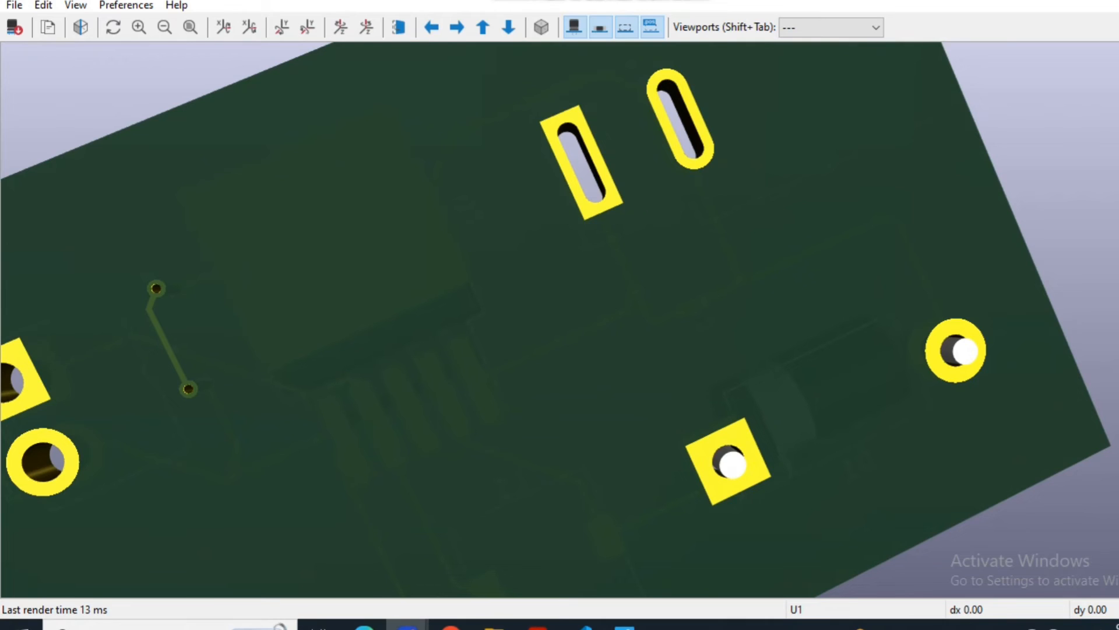
pyautogui.moveTo(303, 326); pyautogui.dragTo(735, 429)
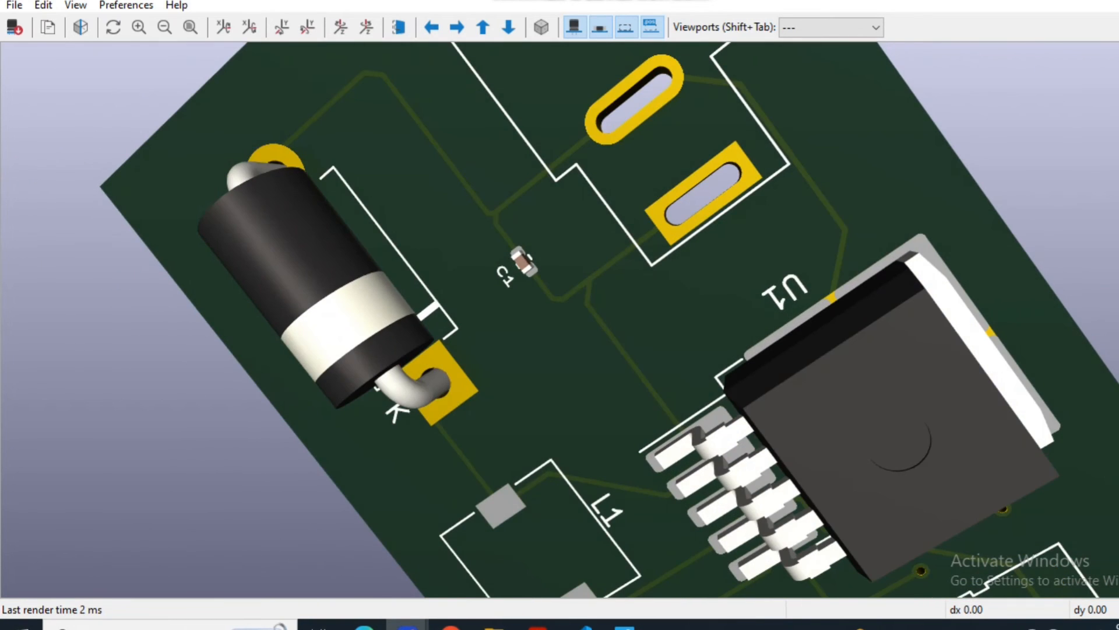
pyautogui.hotkey('alt', 'F4')
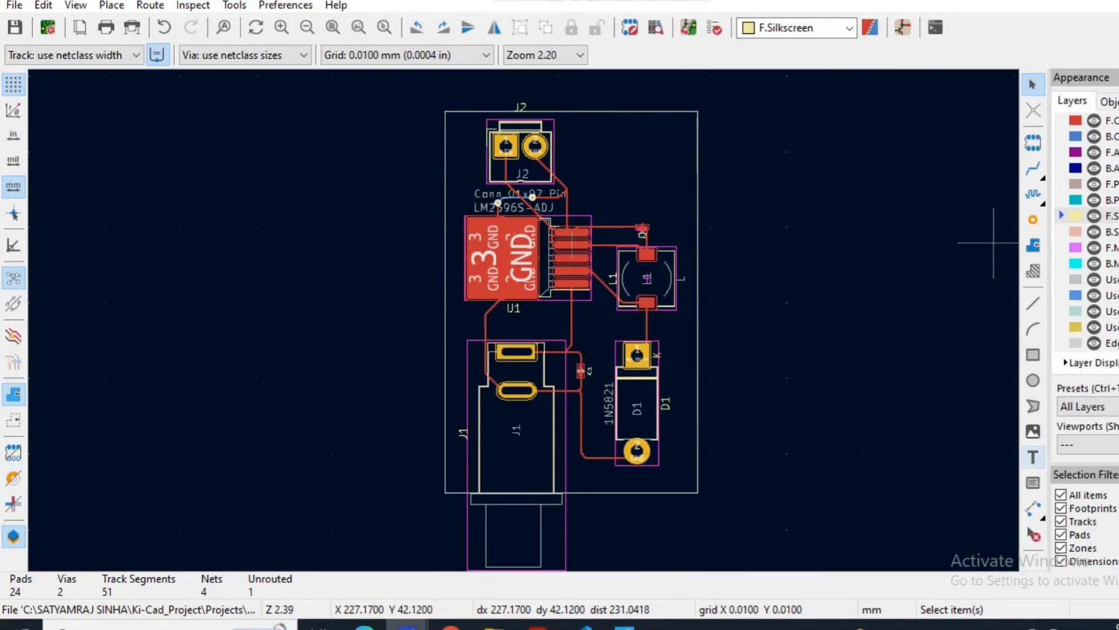
# Step: Add the text "Voltage Regulator" on the F.Silkscreen layer beside J2, in the board's upper right corner
pyautogui.click(1033, 456)
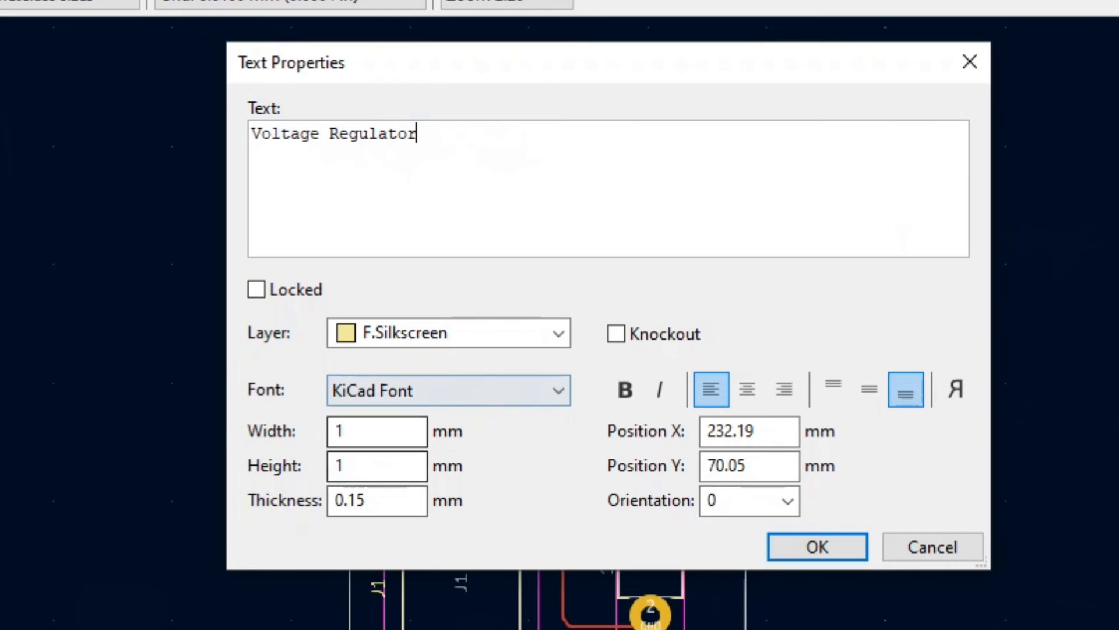
pyautogui.press('Return')
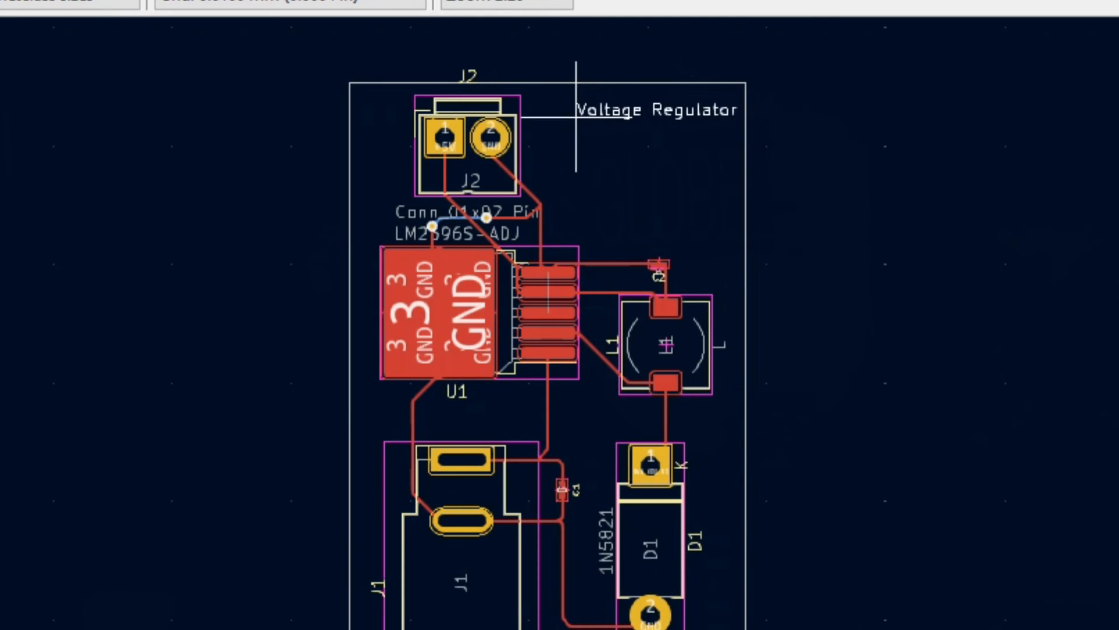
pyautogui.click(574, 109)
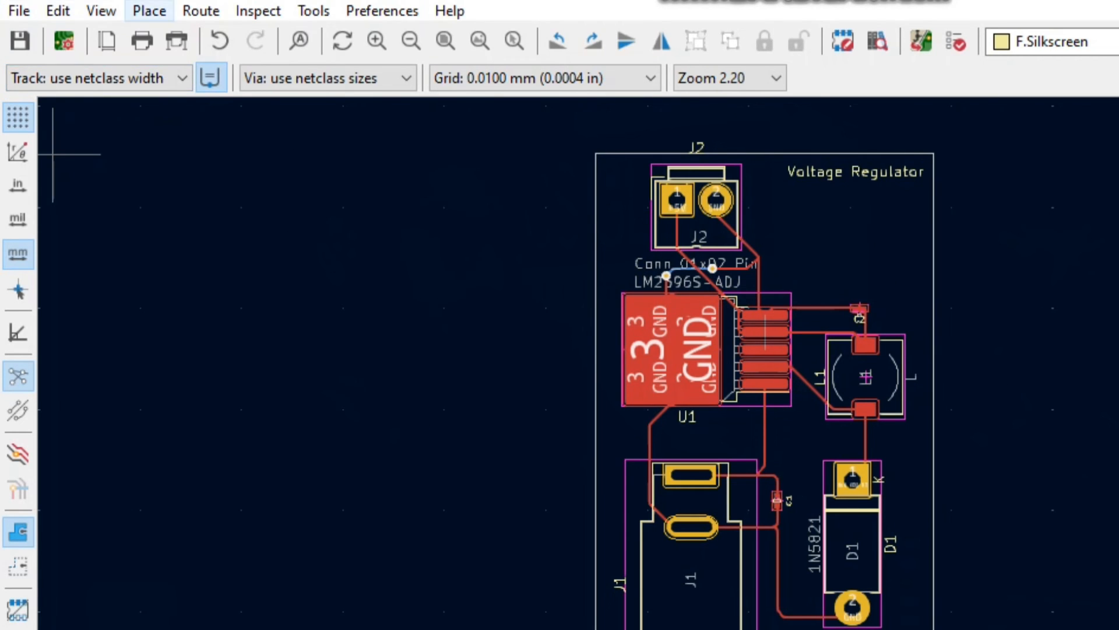
# Step: Open the 3D view of the board and examine the component side with its silkscreen labelling, tilting the board
pyautogui.click(149, 11)
pyautogui.click(101, 11)
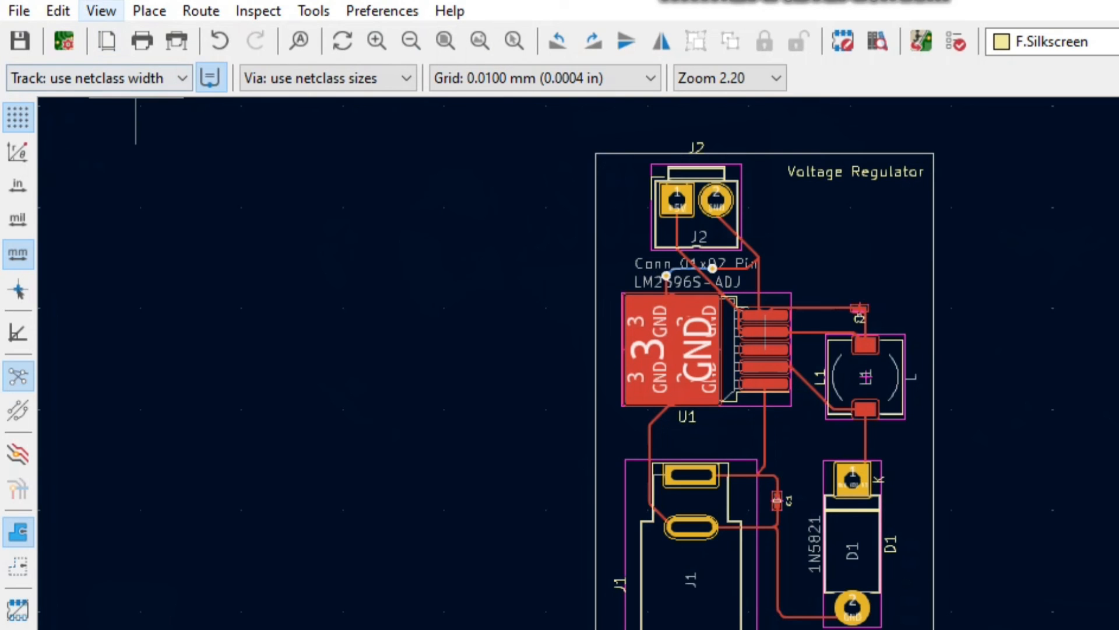
pyautogui.click(101, 11)
pyautogui.click(174, 113)
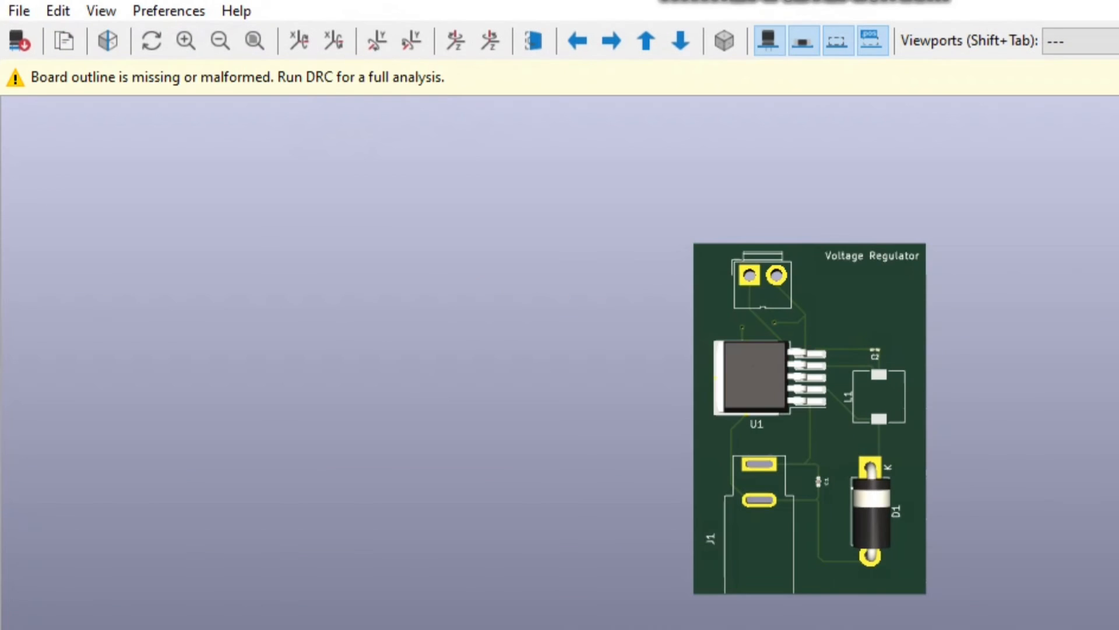
pyautogui.scroll(7, 810, 450)
pyautogui.scroll(-5, 810, 450)
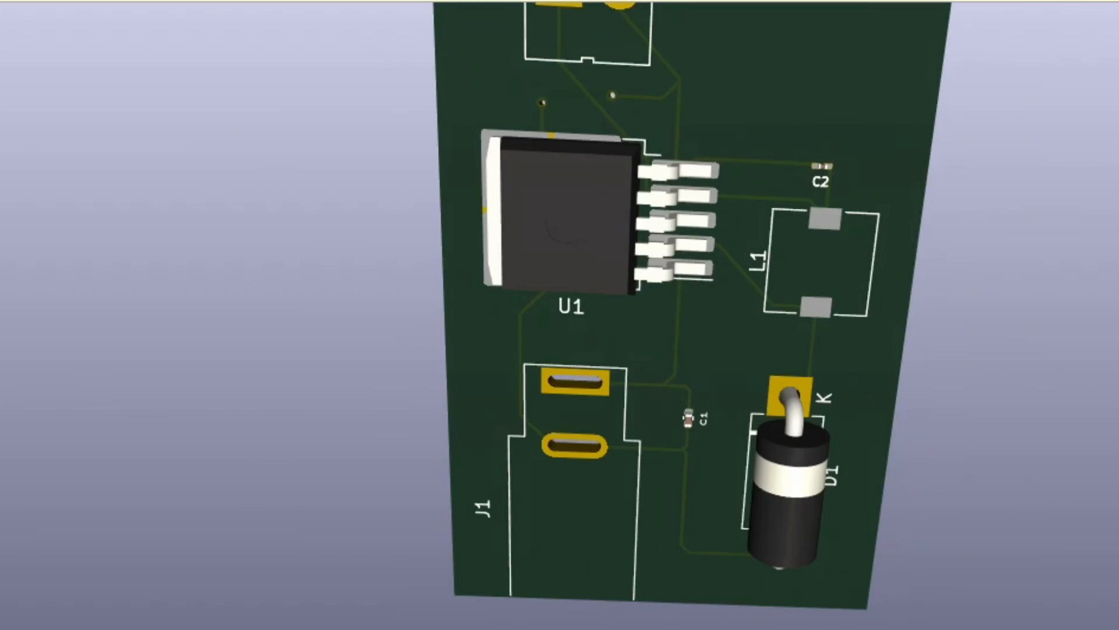
pyautogui.moveTo(676, 326); pyautogui.dragTo(685, 242)
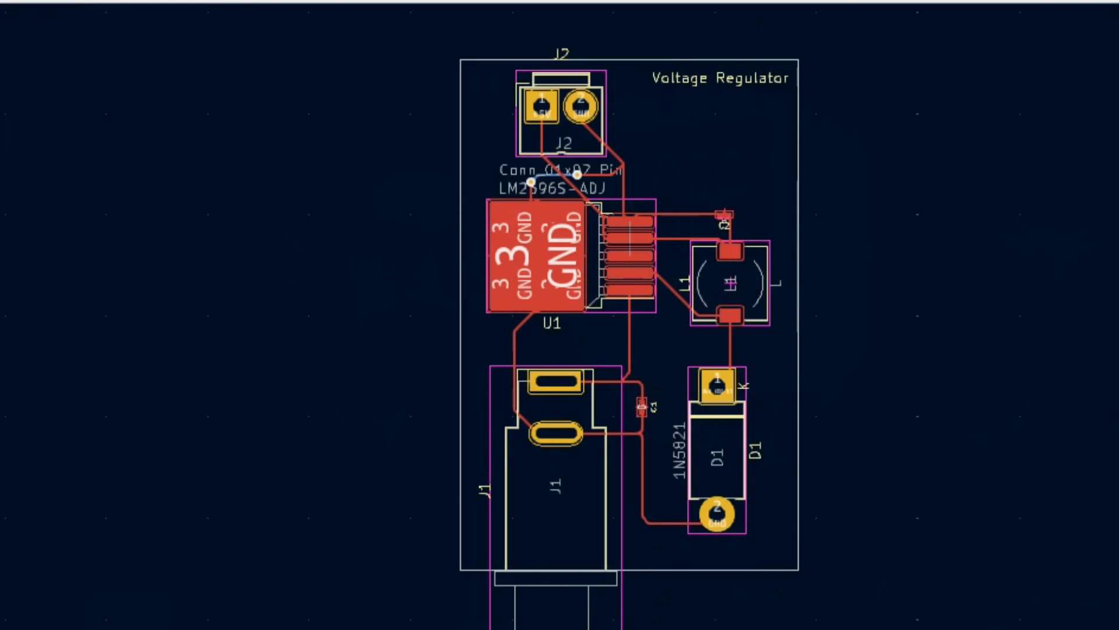
# Step: Add the text "ELECTRONICS GLOBE" on the F.Silkscreen layer directly below the "Voltage Regulator" label
pyautogui.click(629, 238)
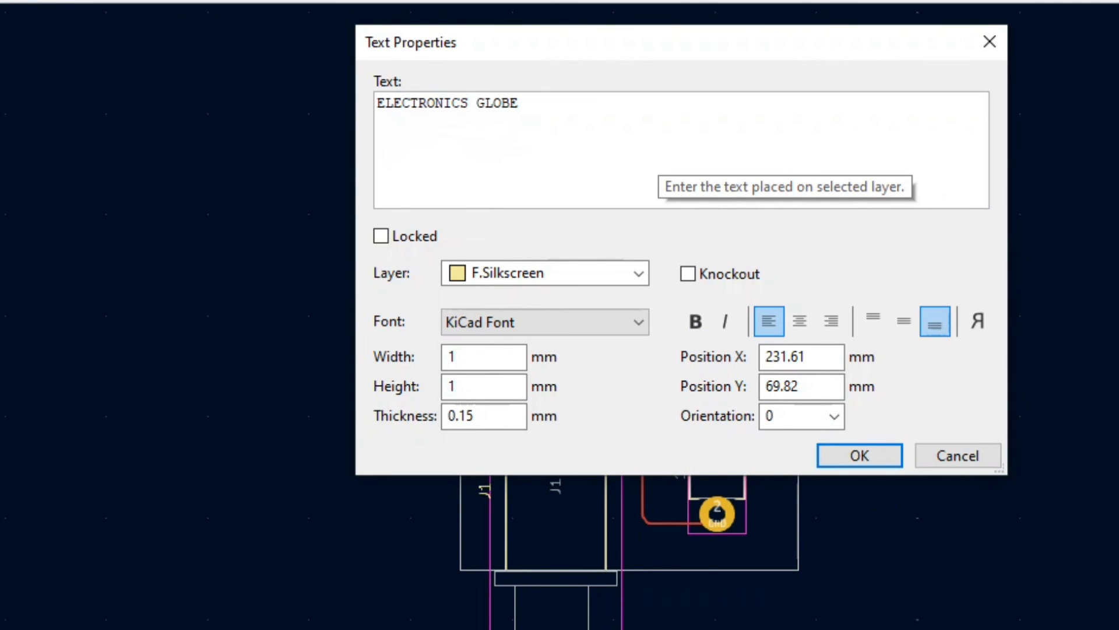
pyautogui.click(859, 455)
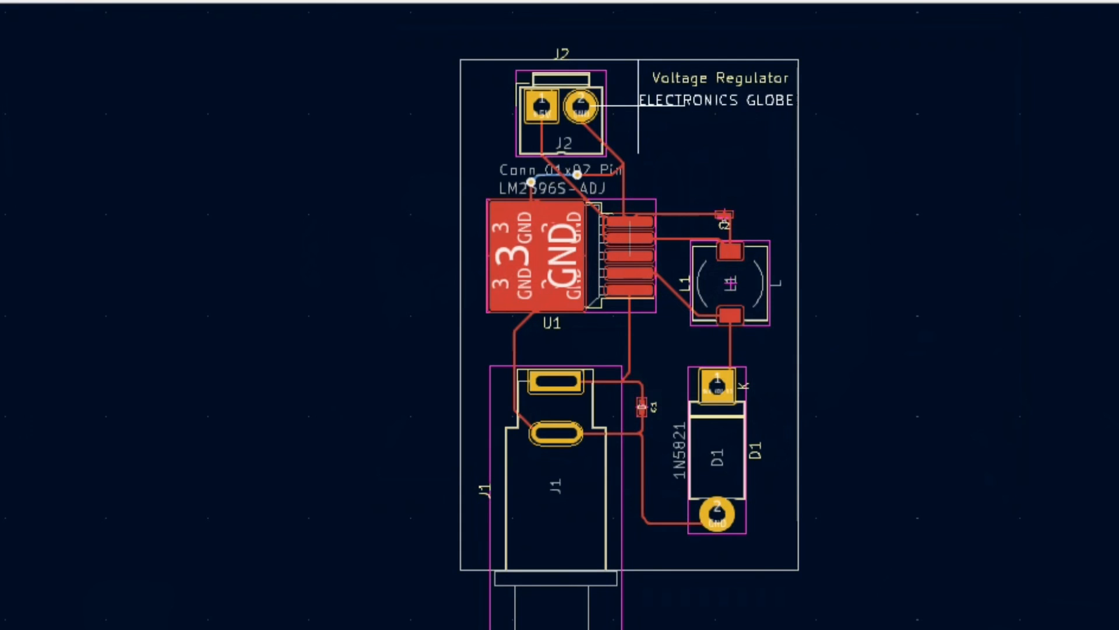
pyautogui.click(638, 106)
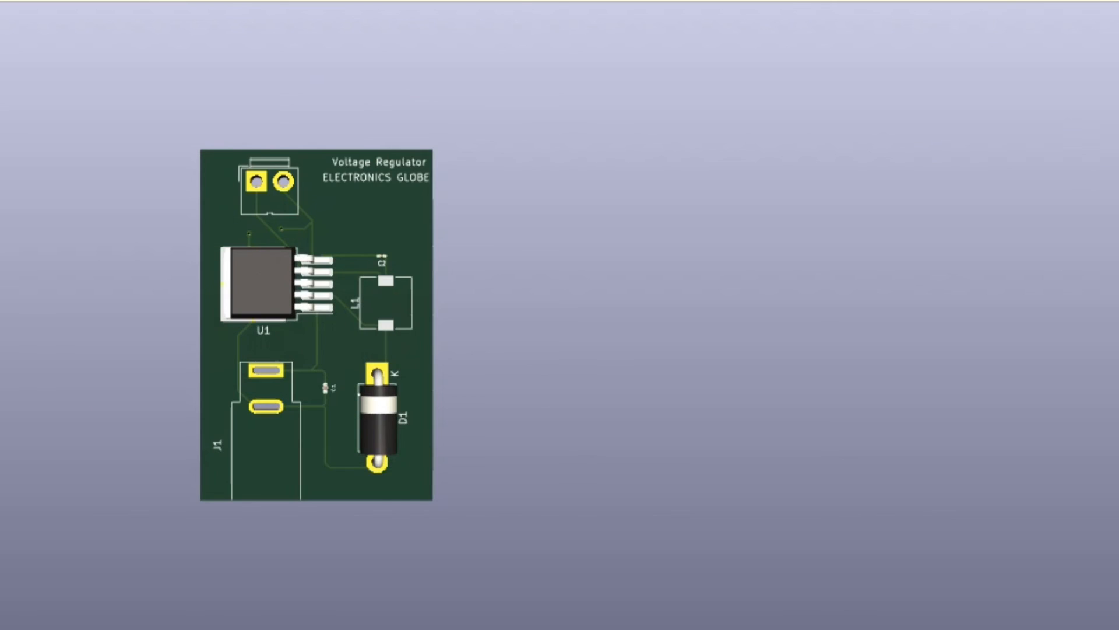
# Step: Rotate the board in the 3D view and inspect both silkscreen text lines and the component placement up close
pyautogui.scroll(4, 391, 255)
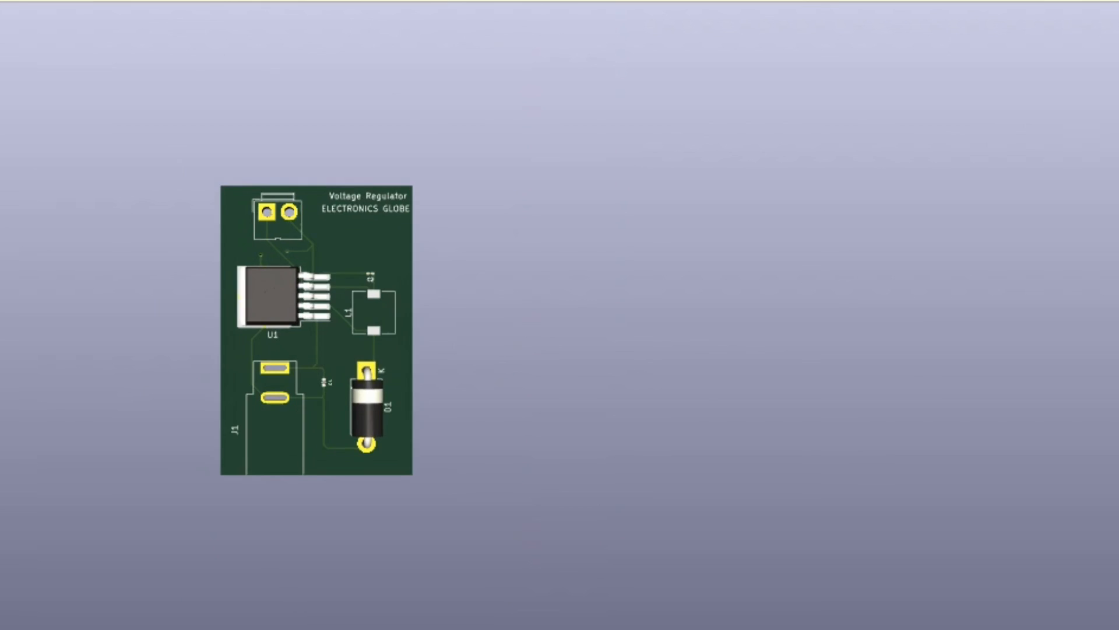
pyautogui.moveTo(391, 255); pyautogui.dragTo(356, 254)
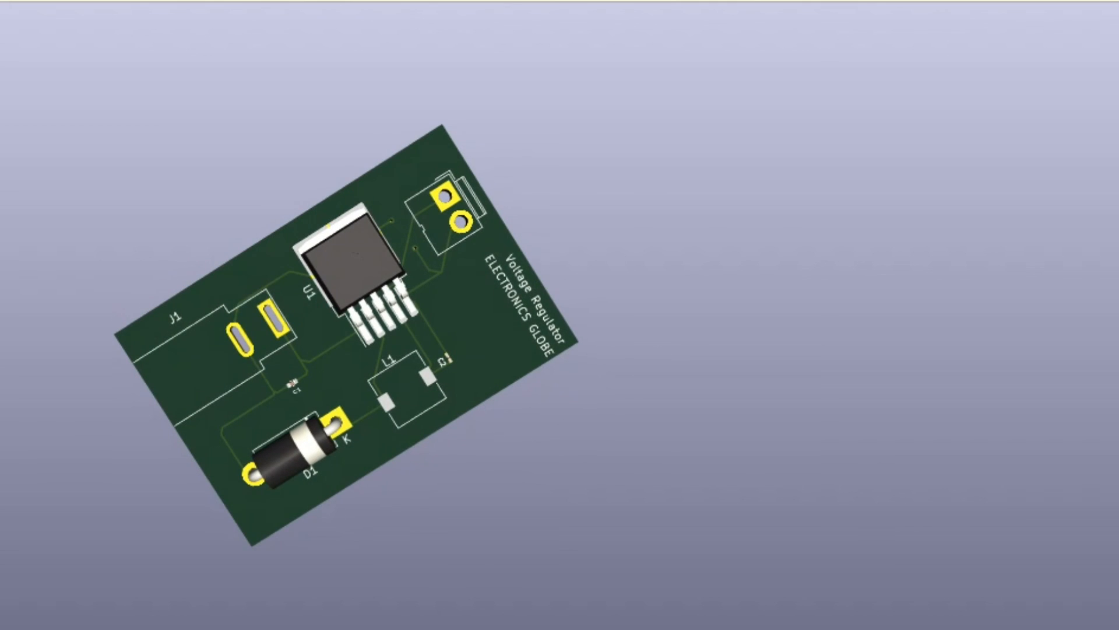
pyautogui.scroll(-4, 350, 315)
pyautogui.scroll(9, 349, 315)
pyautogui.scroll(-3, 349, 314)
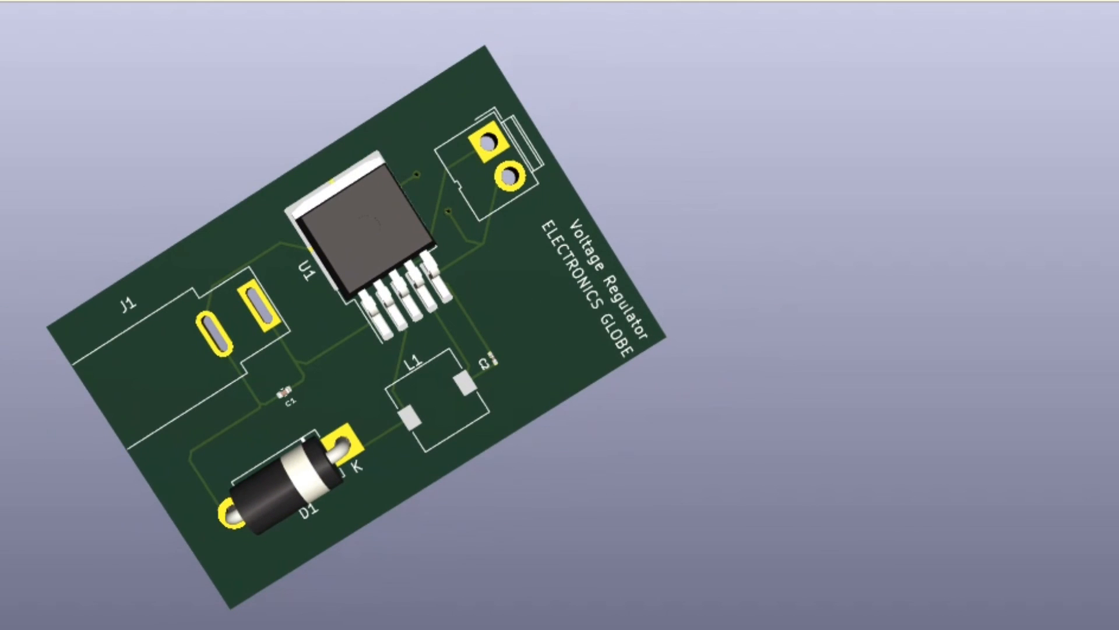
pyautogui.moveTo(362, 251)
pyautogui.mouseDown()
pyautogui.moveTo(434, 306)
pyautogui.moveTo(381, 253)
pyautogui.mouseUp()
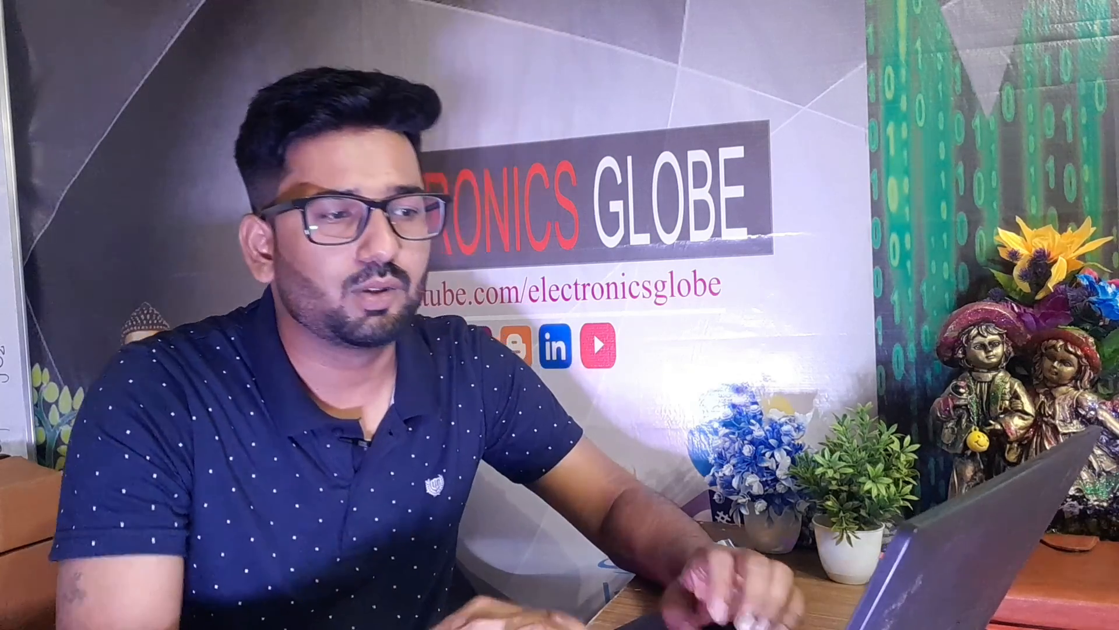